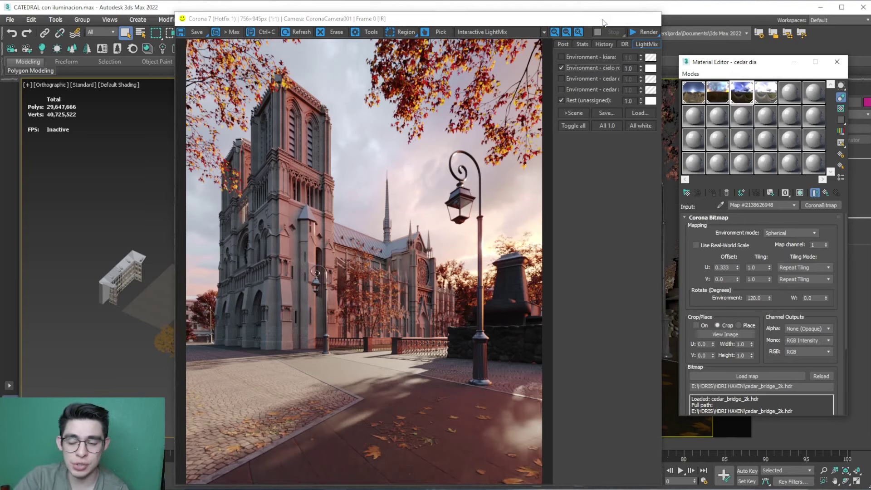
# - Minimize the Corona VFB so the cathedral viewports are visible again
pyautogui.click(604, 22)
# - Minimize the Material Editor and maximize the Orthographic viewport with Alt+W
pyautogui.click(794, 62)
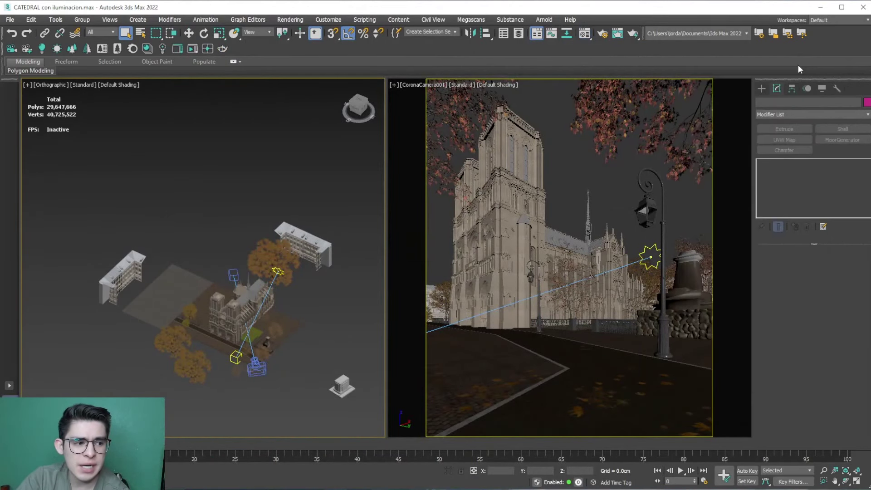
pyautogui.click(176, 303)
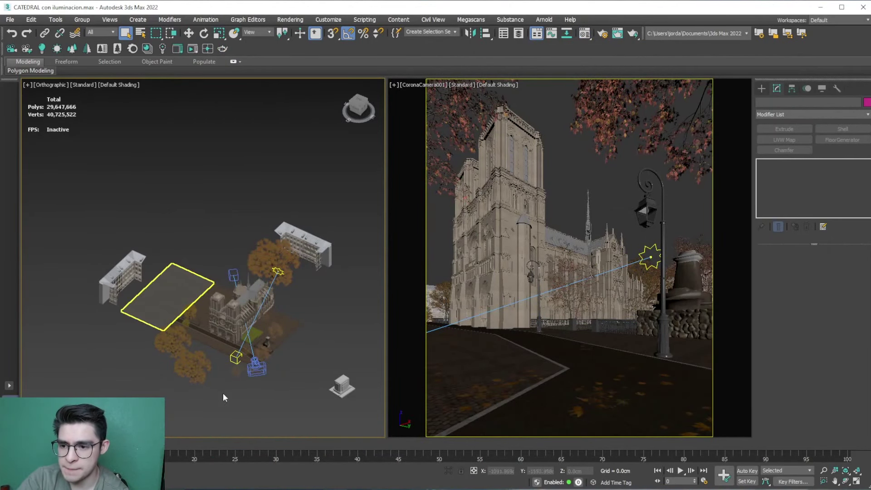
pyautogui.hotkey('alt', 'w')
# - Pan and orbit the maximized view to centre on the cathedral
pyautogui.scroll(-3, 334, 278)
pyautogui.click(396, 373)
pyautogui.scroll(5, 396, 373)
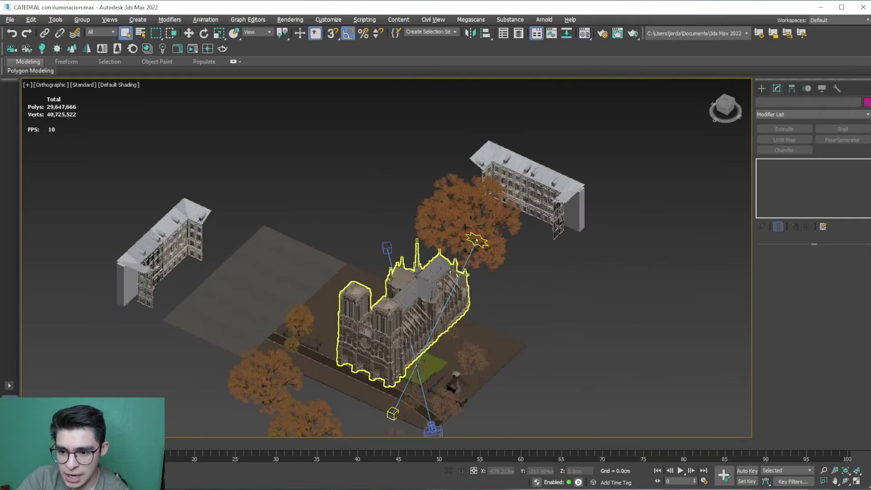
pyautogui.moveTo(396, 373); pyautogui.dragTo(393, 297, button='middle')
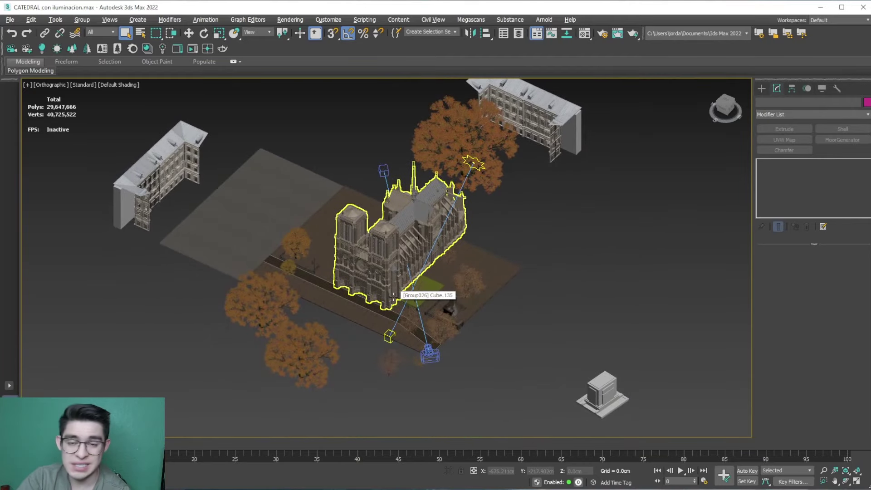
pyautogui.moveTo(353, 354)
pyautogui.keyDown('alt'); pyautogui.mouseDown(button='middle')
pyautogui.moveTo(310, 347)
pyautogui.moveTo(350, 355)
pyautogui.moveTo(369, 298)
pyautogui.moveTo(333, 357)
pyautogui.mouseUp(button='middle'); pyautogui.keyUp('alt')
pyautogui.scroll(3, 370, 298)
pyautogui.click(373, 293)
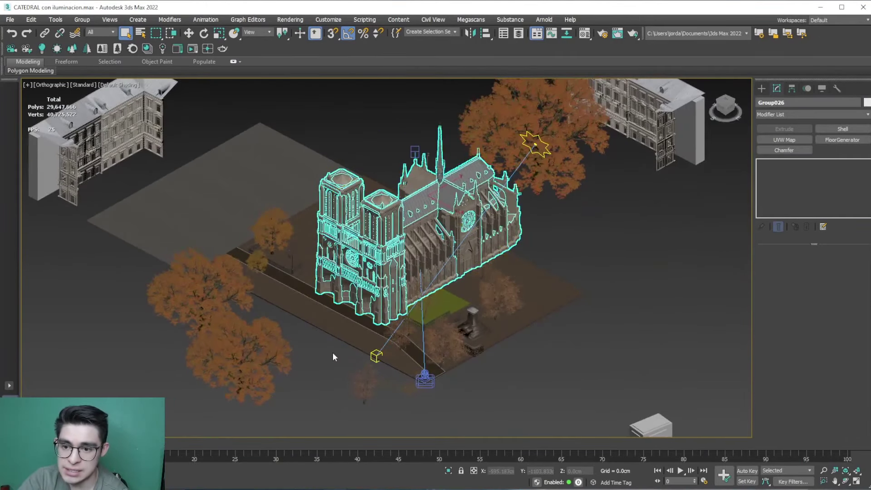
pyautogui.click(333, 353)
# - Zoom in and out repeatedly to inspect the cathedral scene
pyautogui.scroll(-1, 328, 350)
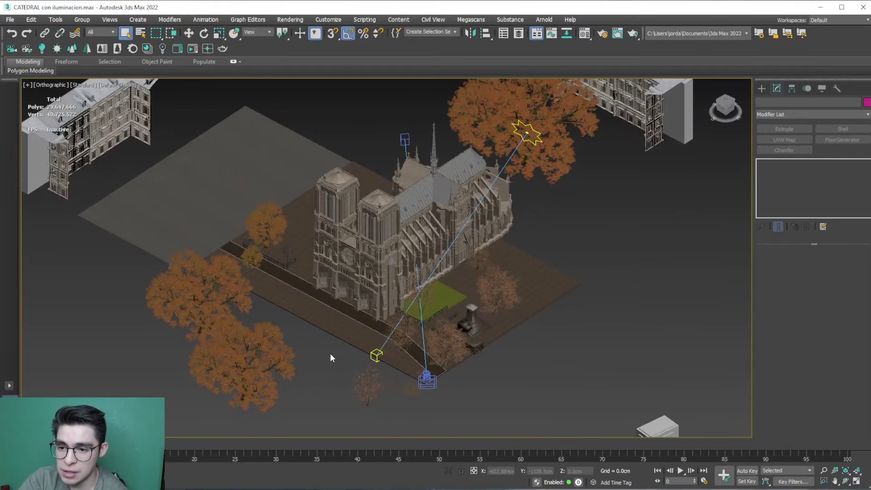
pyautogui.scroll(-2, 319, 341)
pyautogui.scroll(1, 319, 341)
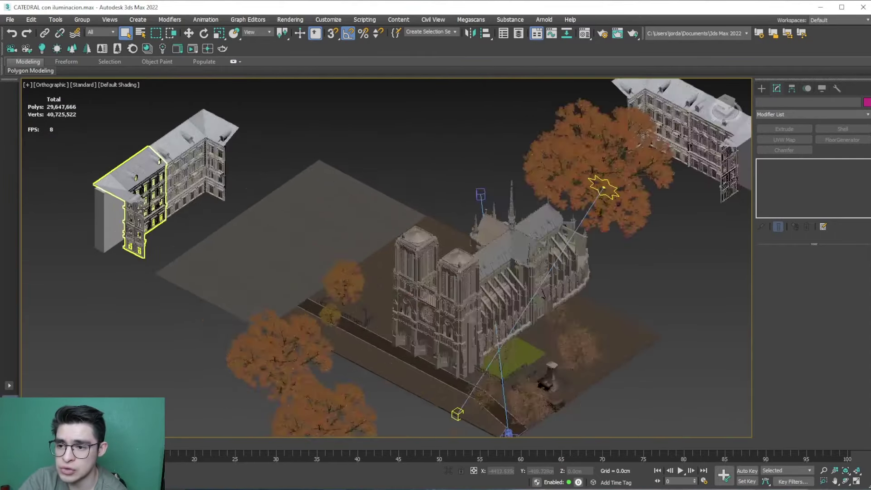
pyautogui.scroll(-3, 457, 249)
pyautogui.scroll(5, 343, 281)
pyautogui.scroll(-3, 343, 281)
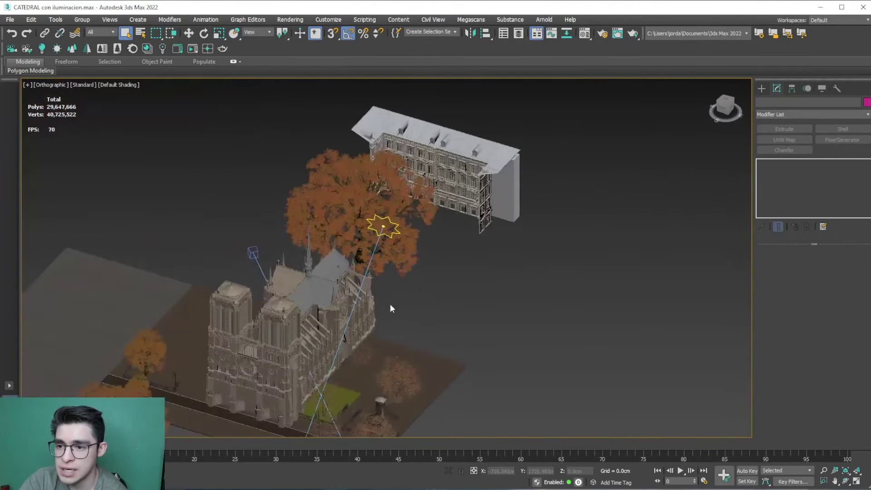
pyautogui.scroll(-2, 388, 307)
pyautogui.scroll(-2, 454, 295)
pyautogui.scroll(1, 499, 264)
pyautogui.scroll(3, 499, 264)
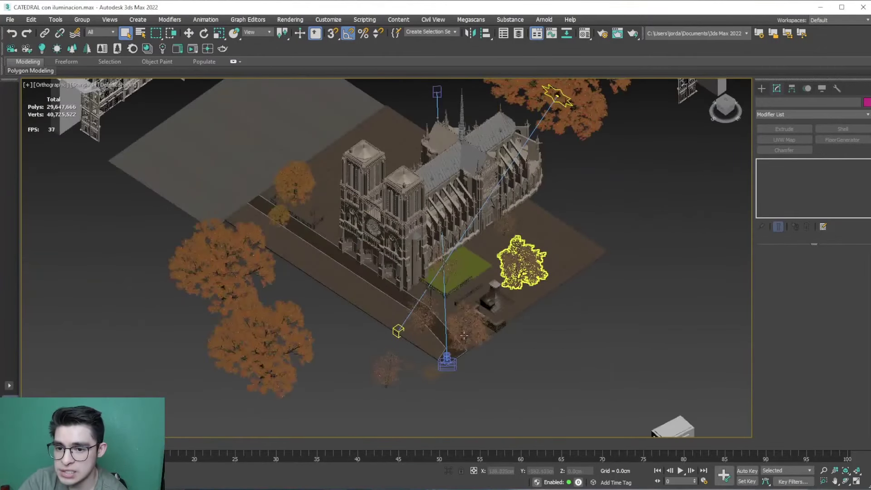
pyautogui.scroll(3, 453, 295)
pyautogui.scroll(-3, 373, 334)
pyautogui.scroll(1, 379, 335)
pyautogui.scroll(-3, 379, 335)
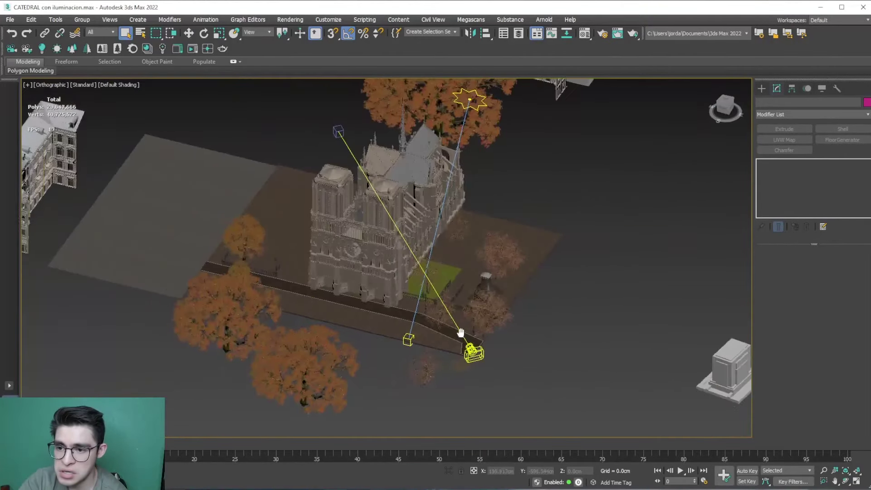
pyautogui.scroll(-1, 554, 345)
pyautogui.scroll(-1, 562, 343)
# - Restore the two-view layout and select CoronaCamera001 to show FOV 70.0, F-stop 5.0
pyautogui.hotkey('alt', 'w')
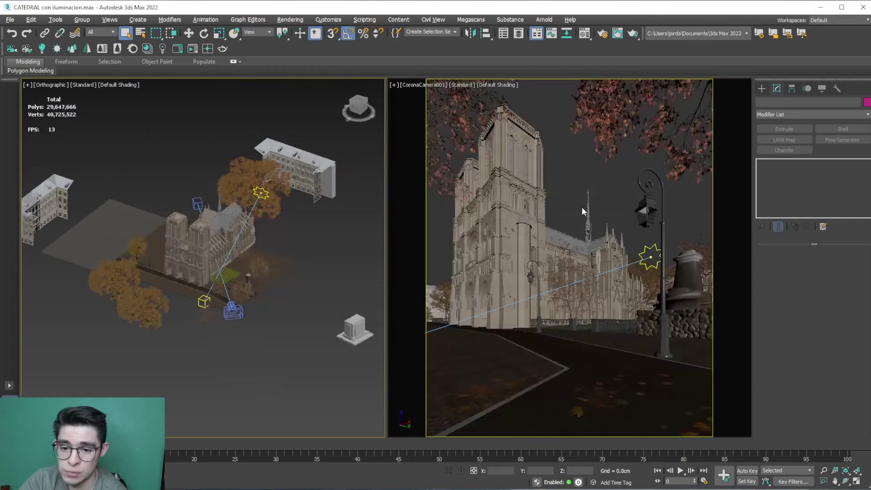
pyautogui.click(576, 200)
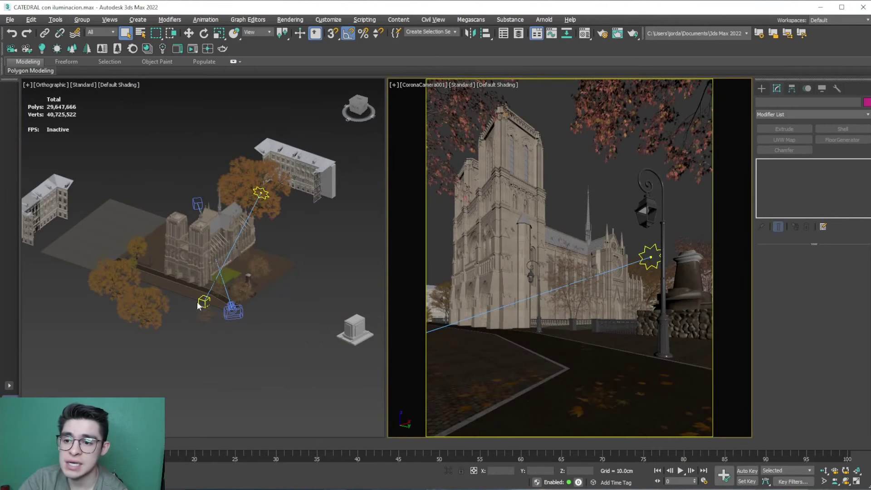
pyautogui.keyDown('alt'); pyautogui.moveTo(220, 321); pyautogui.dragTo(222, 290, button='middle'); pyautogui.keyUp('alt')
pyautogui.click(234, 290)
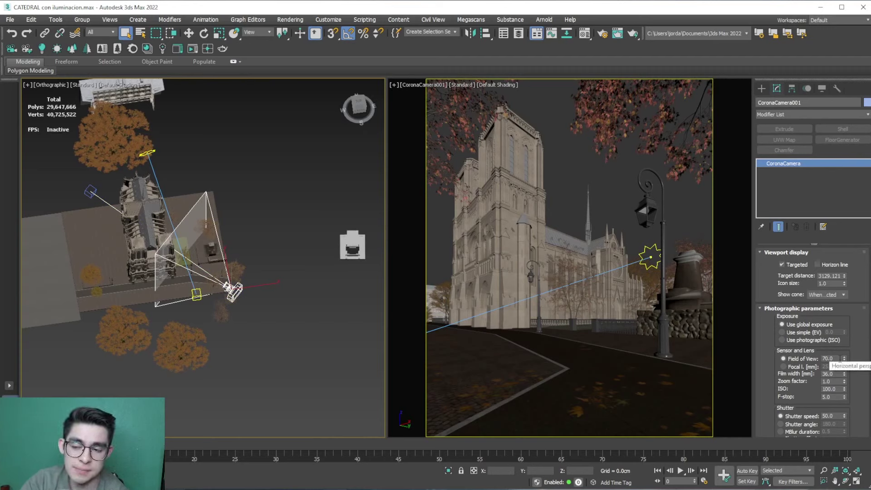
# - Switch the left view to Top and scroll the camera parameters to Tilt & Shift
pyautogui.click(359, 105)
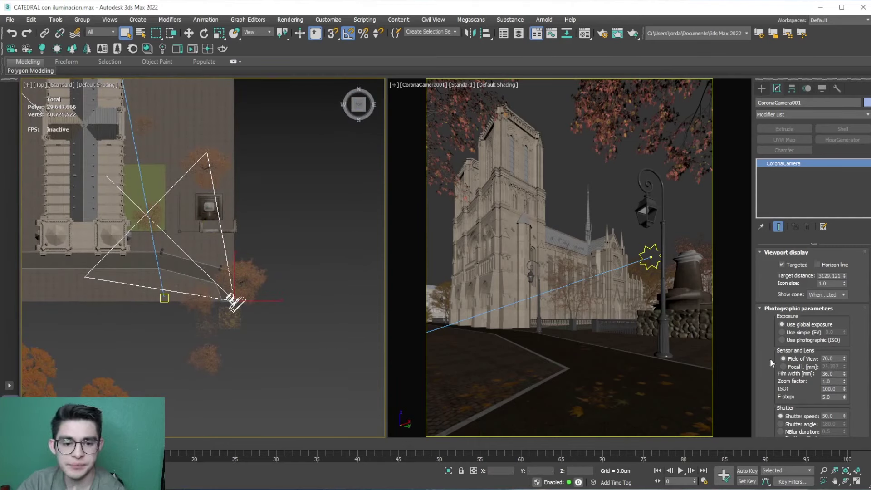
pyautogui.scroll(-2, 769, 349)
pyautogui.scroll(-2, 767, 331)
pyautogui.scroll(-2, 765, 313)
pyautogui.scroll(-2, 766, 282)
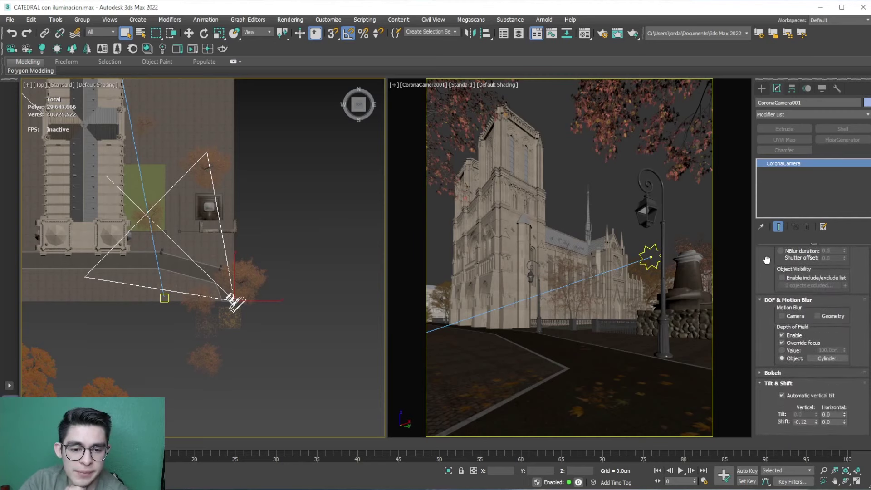
pyautogui.scroll(-1, 767, 272)
pyautogui.scroll(-1, 785, 313)
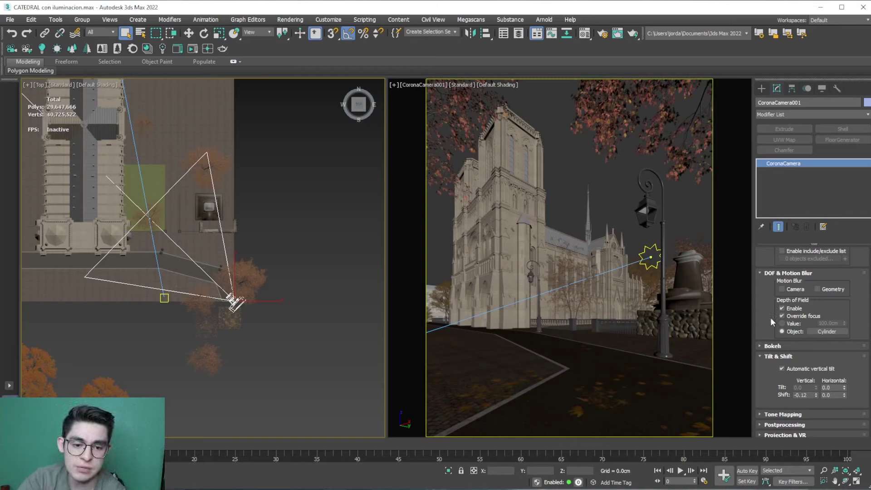
pyautogui.scroll(-1, 771, 317)
# - Toggle Automatic vertical tilt off and on to compare, leaving it enabled
pyautogui.click(781, 346)
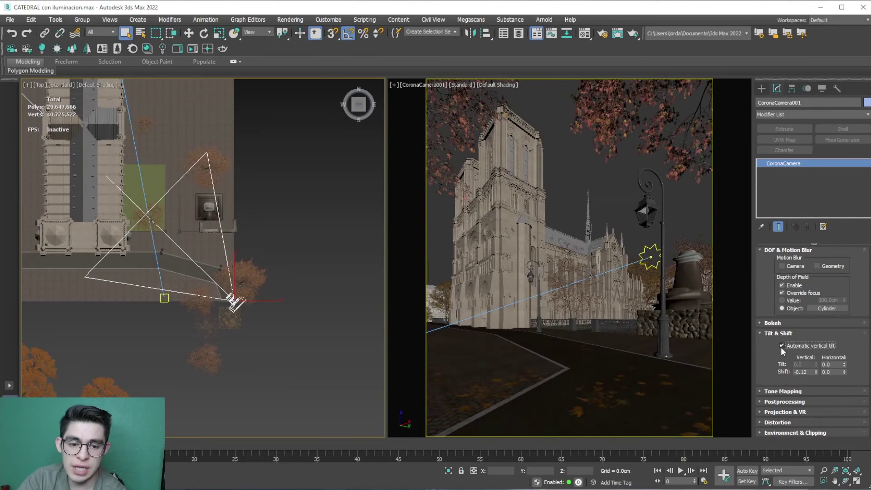
pyautogui.click(781, 346)
pyautogui.click(780, 347)
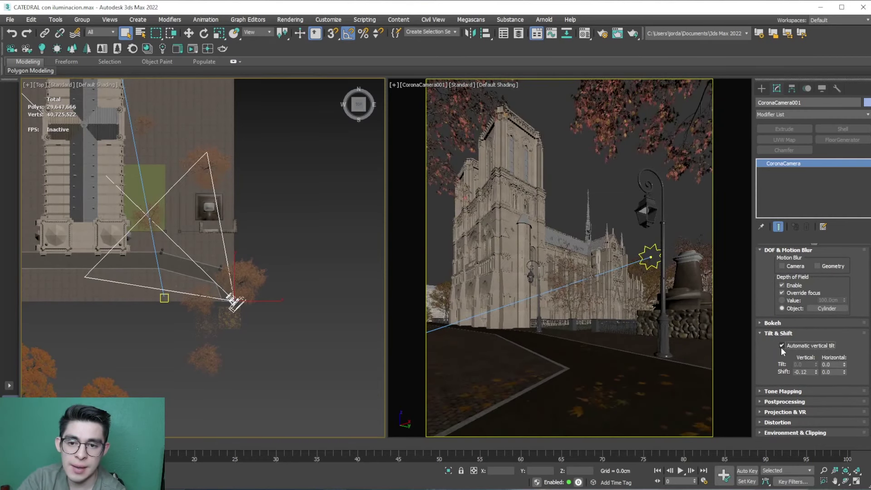
pyautogui.click(780, 347)
pyautogui.click(780, 347)
pyautogui.click(781, 347)
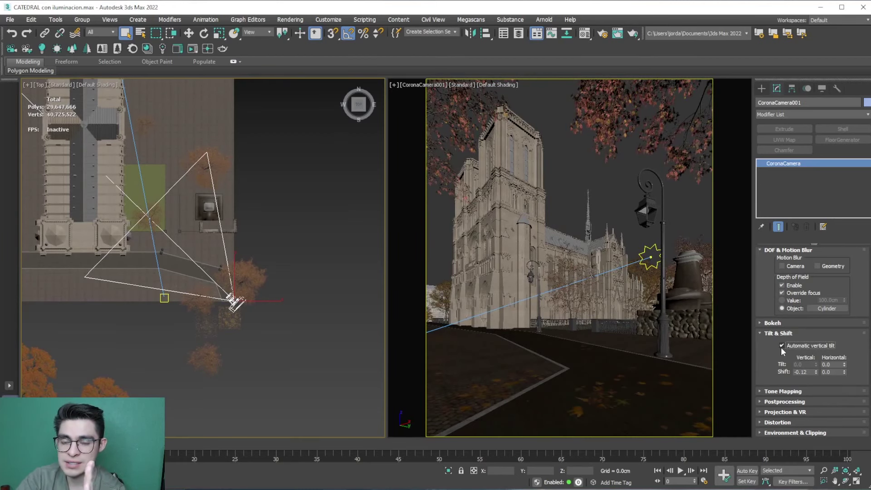
pyautogui.click(780, 347)
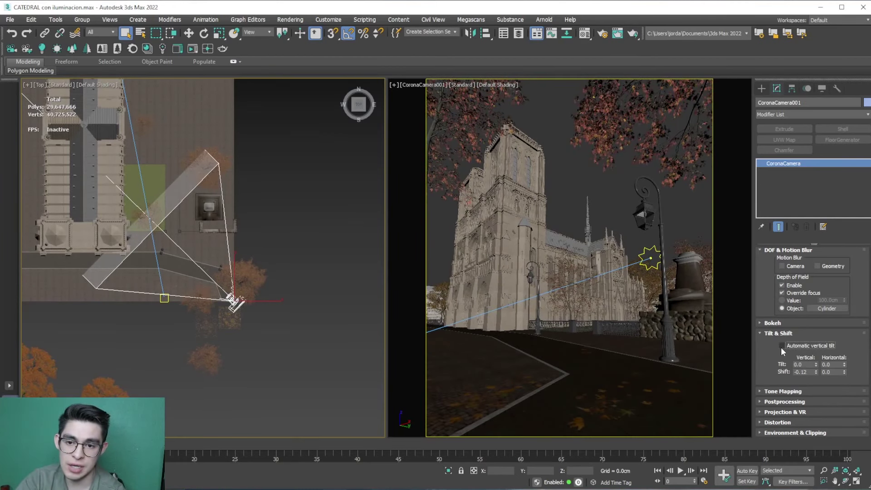
pyautogui.click(781, 347)
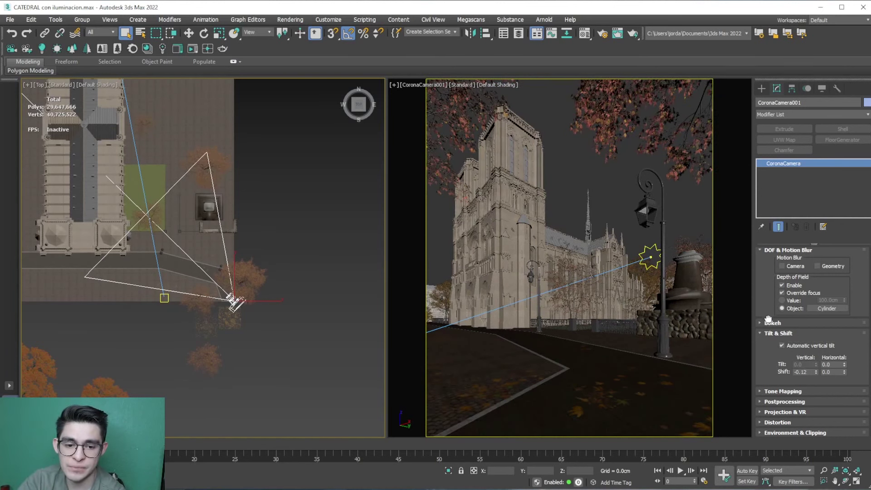
pyautogui.scroll(5, 768, 319)
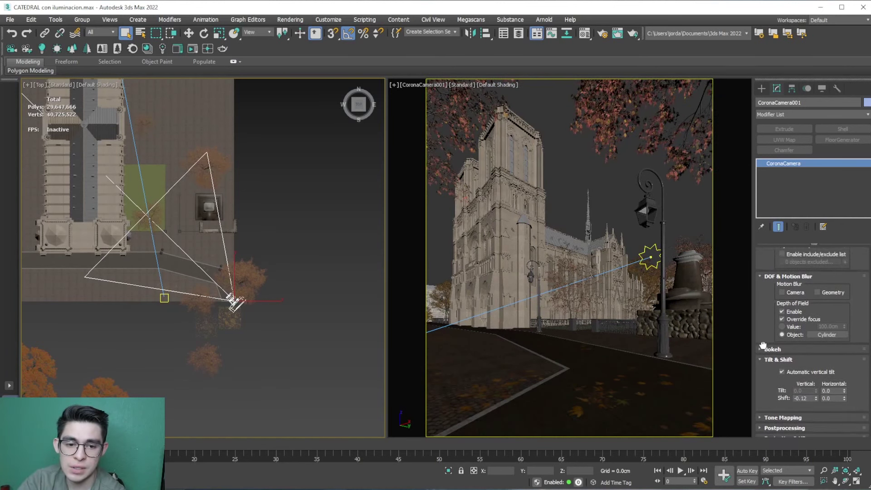
# - Deselect the camera and show polygon statistics (7) in the camera view
pyautogui.click(298, 394)
pyautogui.moveTo(184, 363); pyautogui.dragTo(234, 369, button='middle')
pyautogui.click(570, 176)
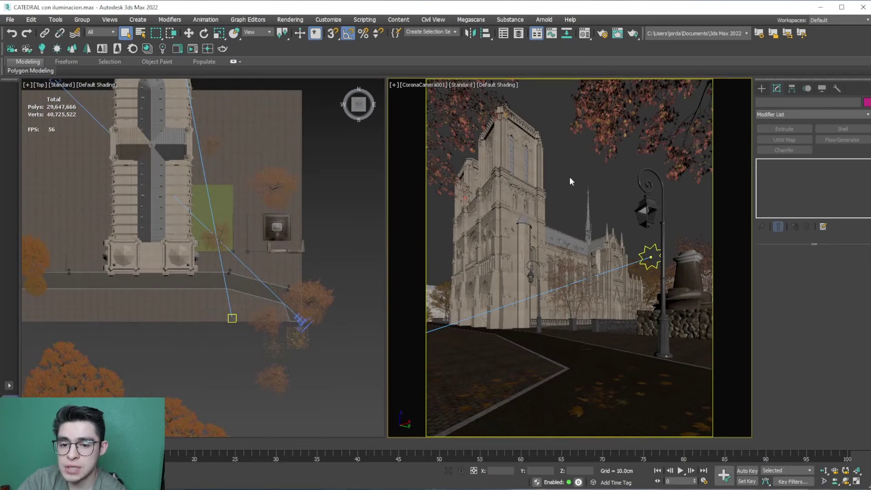
pyautogui.press('7')
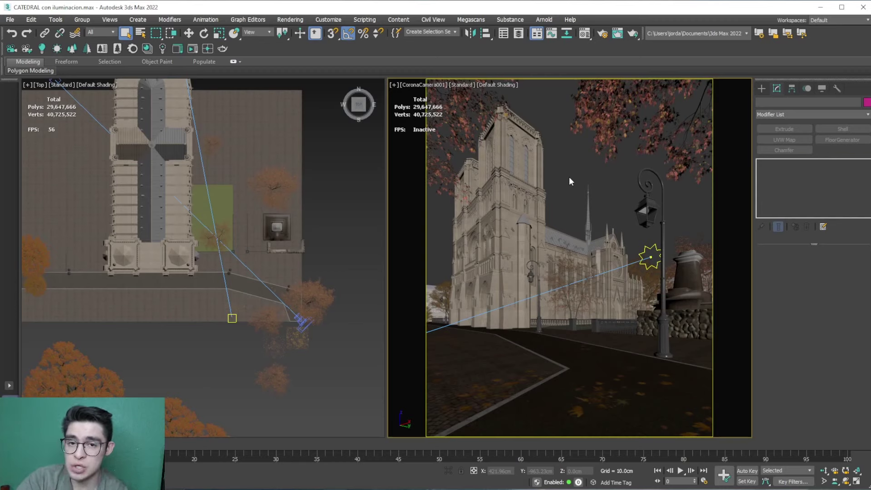
pyautogui.scroll(-5, 223, 344)
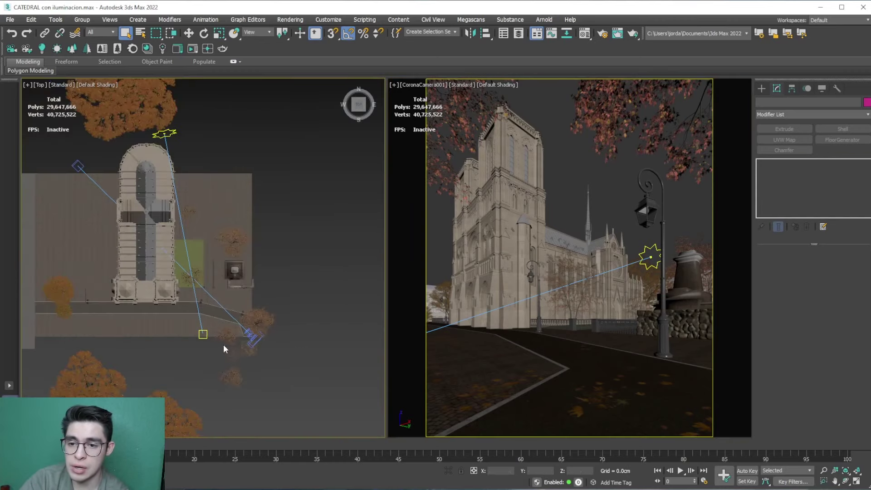
pyautogui.moveTo(211, 363)
pyautogui.keyDown('alt'); pyautogui.mouseDown(button='middle')
pyautogui.moveTo(194, 358)
pyautogui.moveTo(193, 304)
pyautogui.mouseUp(button='middle'); pyautogui.keyUp('alt')
pyautogui.scroll(2, 192, 349)
pyautogui.scroll(2, 222, 362)
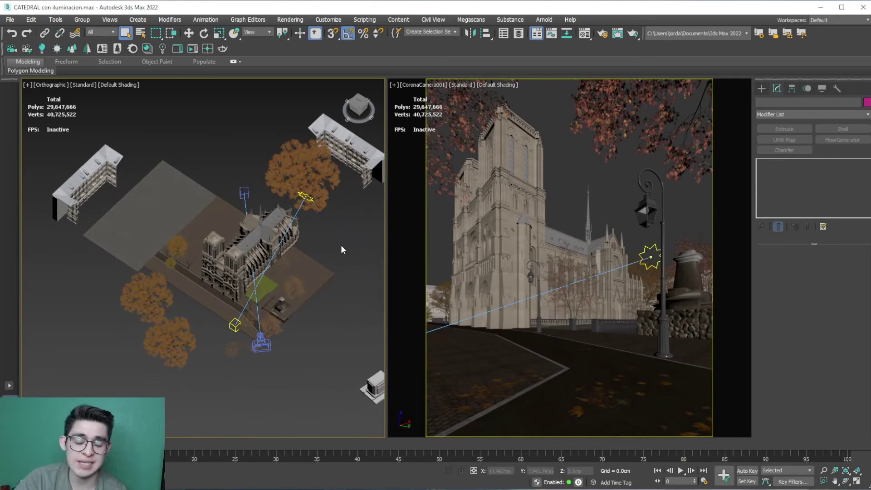
# - Set the orange tree and lower-left tree proxies to Point cloud display
pyautogui.click(341, 174)
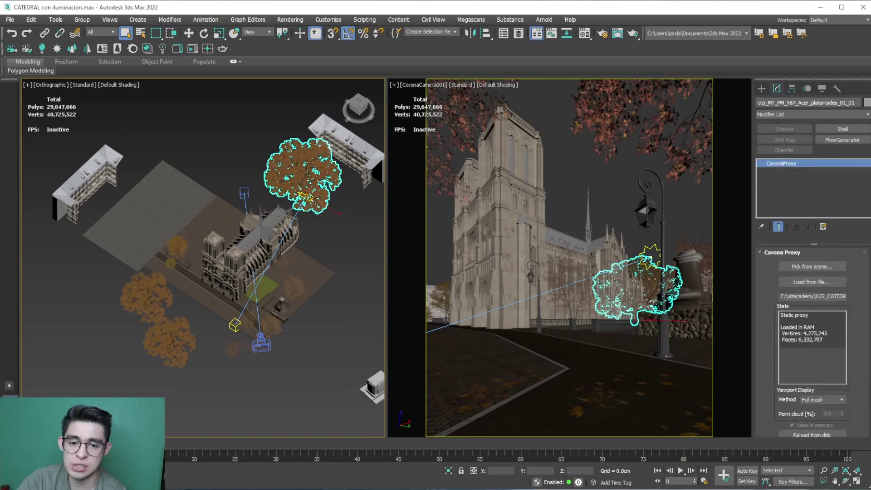
pyautogui.click(821, 400)
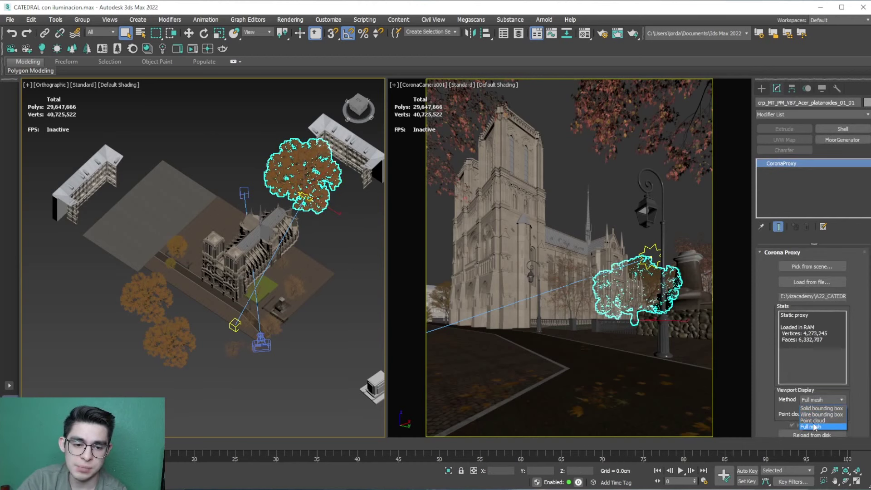
pyautogui.click(815, 420)
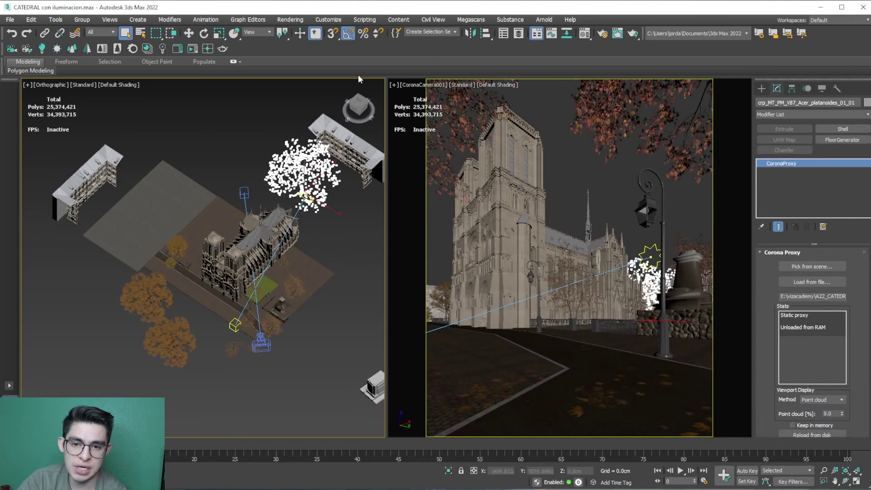
pyautogui.click(169, 341)
pyautogui.click(821, 400)
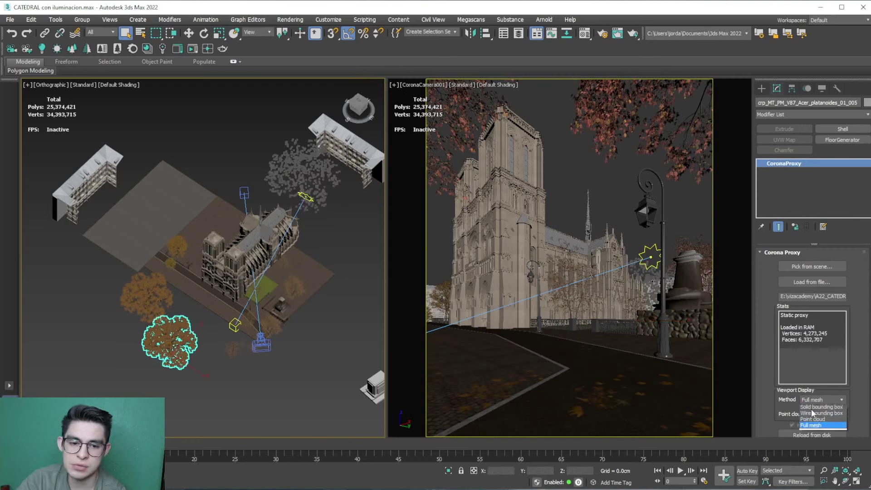
pyautogui.click(813, 419)
# - Set the nearby tree proxy and the Acer tree proxy to Point cloud display
pyautogui.click(145, 298)
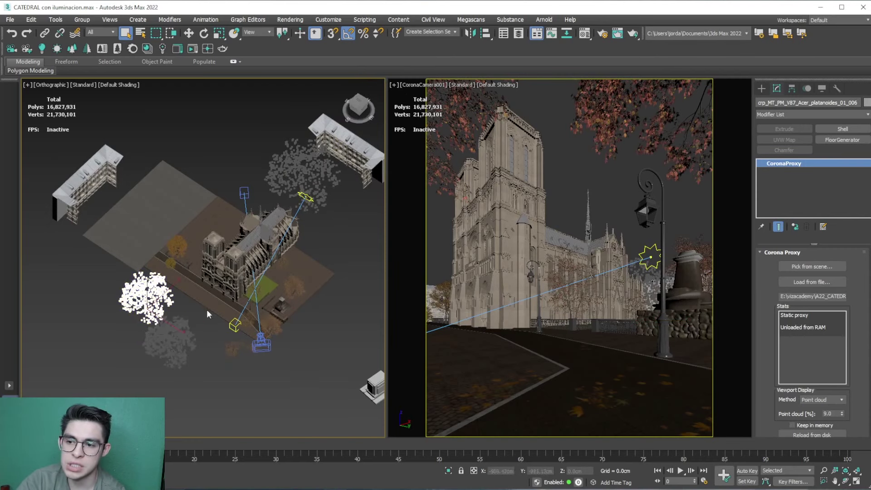
pyautogui.click(184, 245)
pyautogui.click(821, 400)
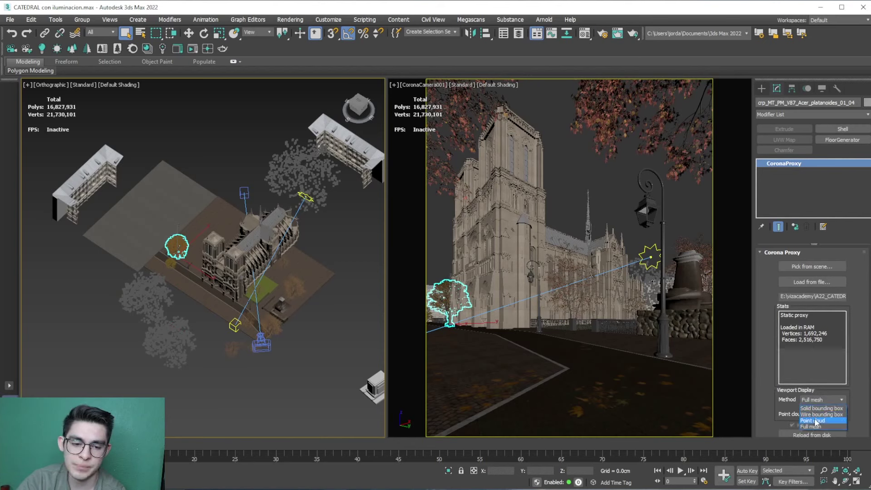
pyautogui.click(814, 419)
pyautogui.click(307, 348)
pyautogui.click(271, 325)
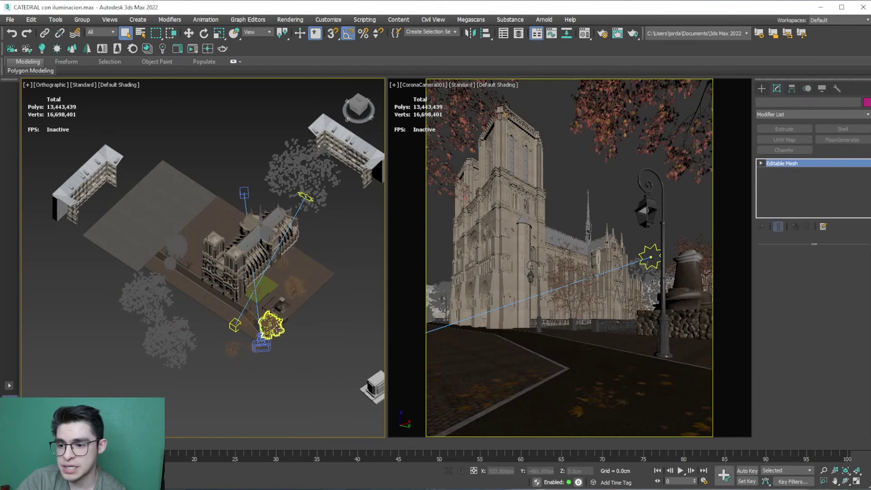
pyautogui.click(194, 401)
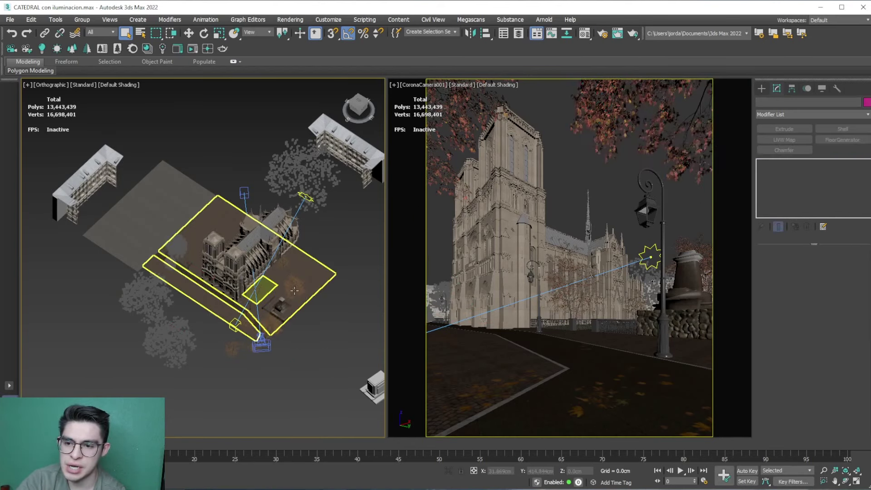
pyautogui.click(294, 286)
pyautogui.click(821, 399)
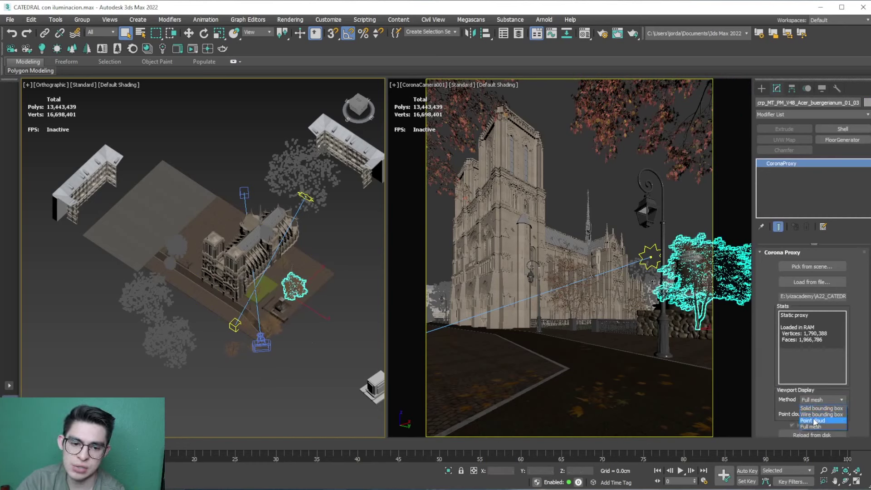
pyautogui.click(814, 420)
# - Set the Acer tree at the camera view's top-left to Point cloud display
pyautogui.click(585, 118)
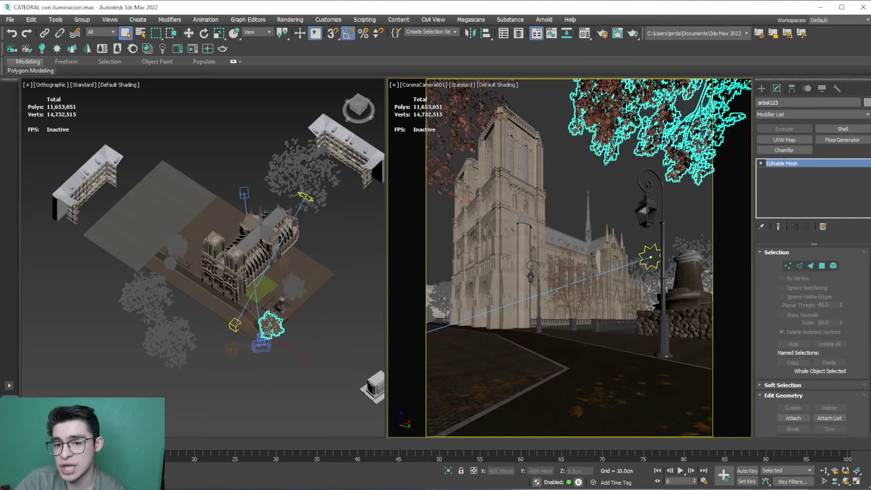
pyautogui.click(448, 129)
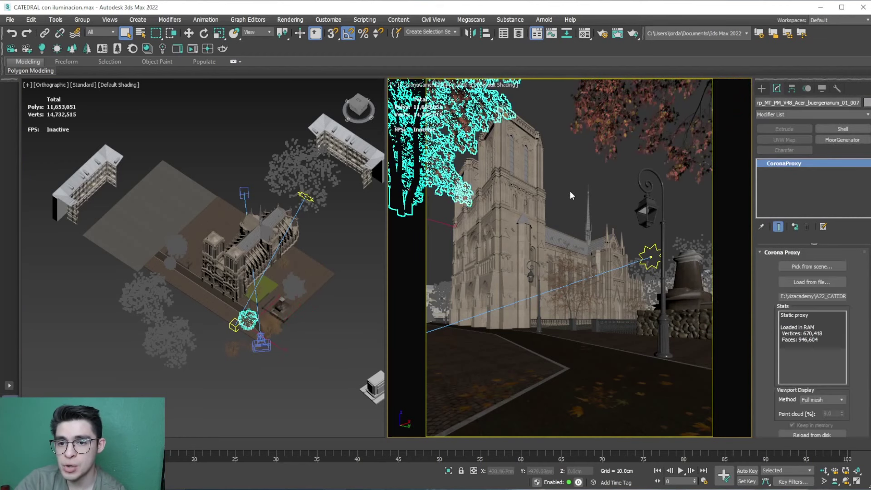
pyautogui.click(821, 400)
pyautogui.click(814, 420)
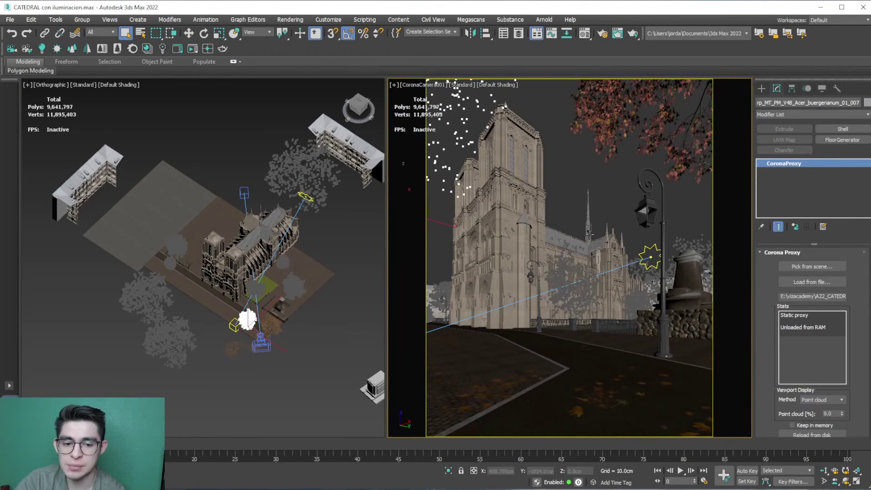
pyautogui.click(594, 206)
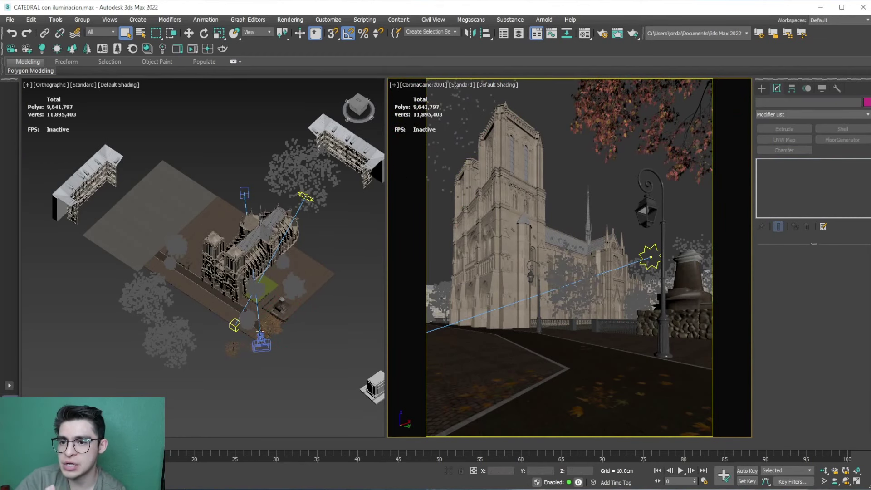
# - Set the left building proxy and its adjacent wing to Point cloud display
pyautogui.click(401, 302)
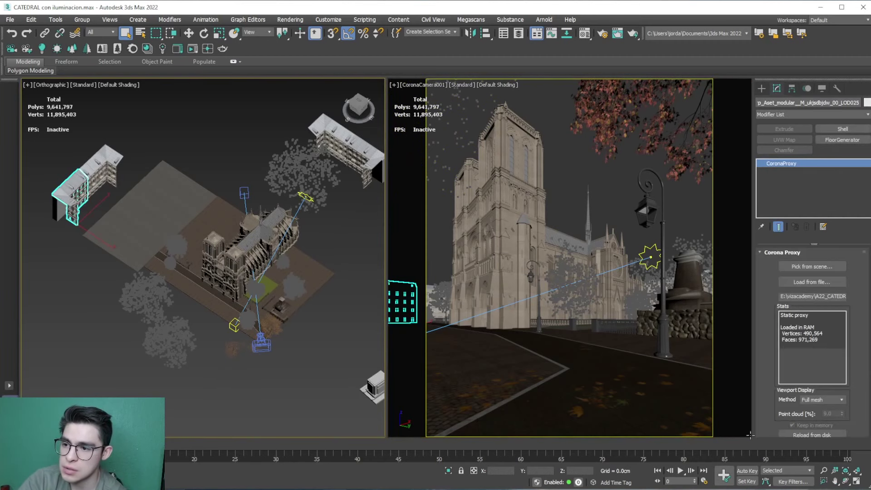
pyautogui.click(820, 399)
pyautogui.click(814, 419)
pyautogui.click(102, 168)
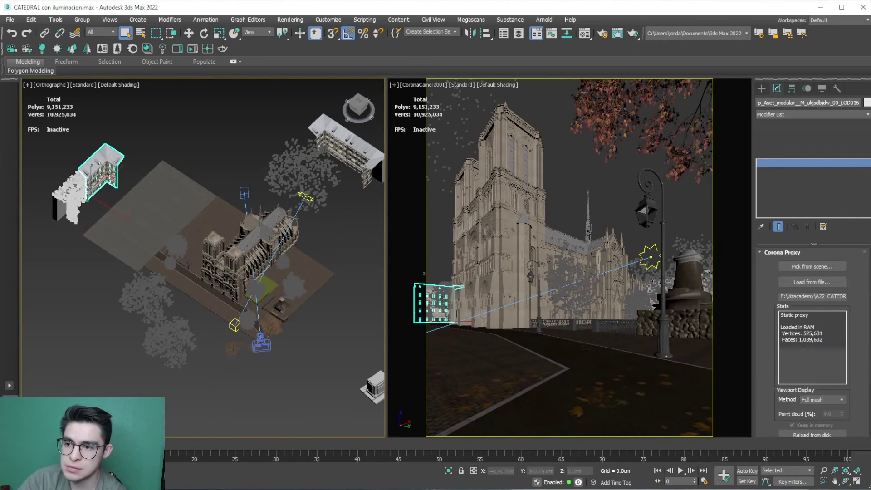
pyautogui.click(840, 400)
pyautogui.click(821, 419)
pyautogui.click(282, 342)
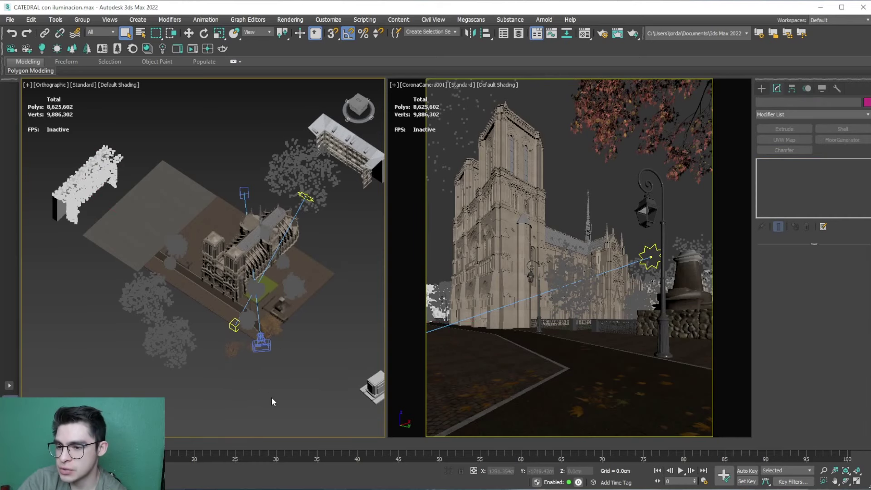
# - Zoom around the scene and select the Line004 path object
pyautogui.scroll(2, 271, 401)
pyautogui.scroll(3, 263, 393)
pyautogui.scroll(3, 260, 389)
pyautogui.scroll(3, 260, 388)
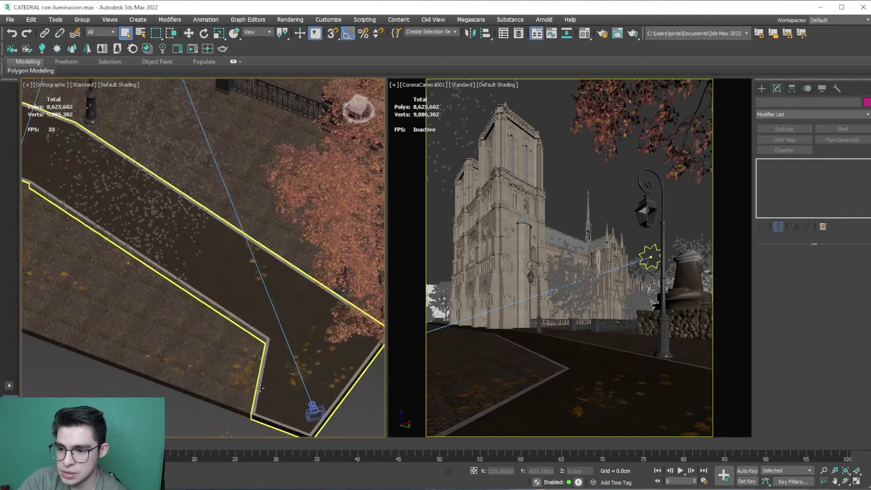
pyautogui.scroll(2, 260, 388)
pyautogui.scroll(-5, 248, 377)
pyautogui.scroll(-3, 234, 363)
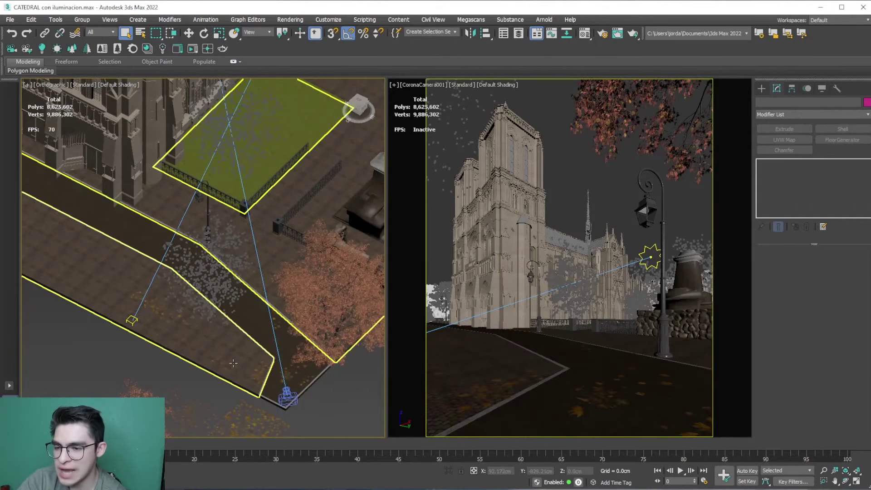
pyautogui.scroll(-3, 231, 363)
pyautogui.scroll(-1, 230, 358)
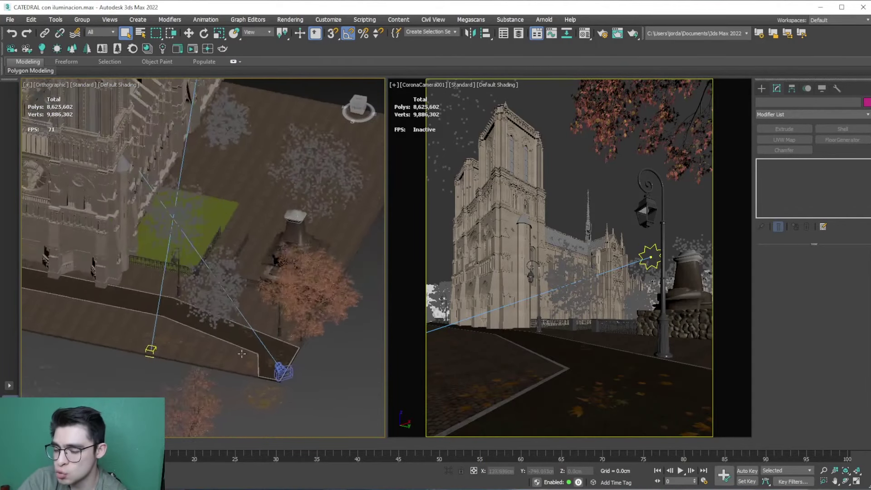
pyautogui.scroll(2, 227, 356)
pyautogui.click(226, 353)
pyautogui.scroll(2, 226, 354)
pyautogui.scroll(-2, 240, 336)
pyautogui.scroll(-3, 263, 304)
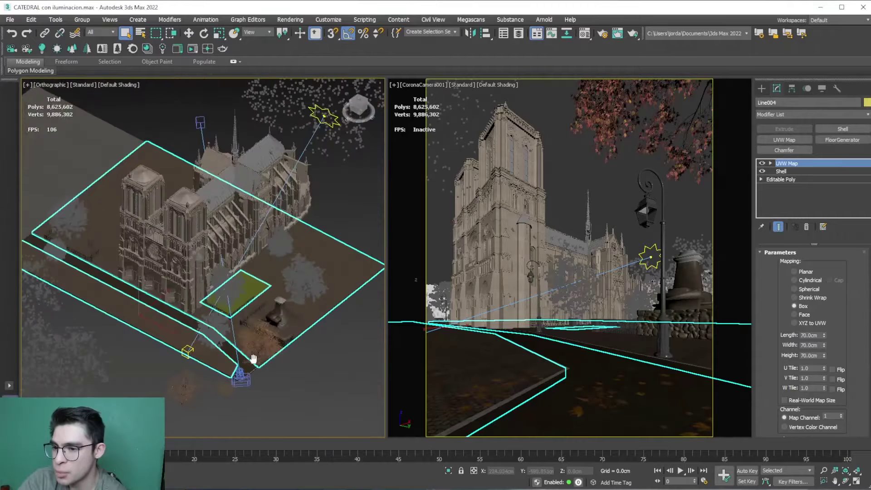
pyautogui.scroll(4, 280, 291)
# - Inspect the lawn plane, then pan the view back onto the cathedral
pyautogui.click(280, 291)
pyautogui.moveTo(279, 291)
pyautogui.keyDown('alt'); pyautogui.mouseDown(button='middle')
pyautogui.moveTo(198, 322)
pyautogui.moveTo(201, 301)
pyautogui.moveTo(188, 295)
pyautogui.mouseUp(button='middle'); pyautogui.keyUp('alt')
pyautogui.scroll(-3, 199, 322)
pyautogui.scroll(-3, 198, 322)
pyautogui.scroll(-5, 202, 301)
pyautogui.scroll(-2, 189, 295)
pyautogui.scroll(3, 189, 295)
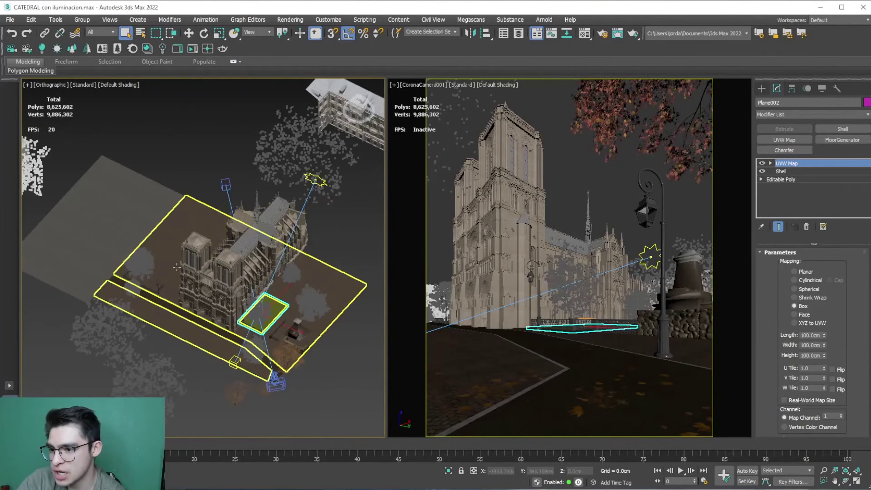
pyautogui.click(195, 375)
pyautogui.scroll(3, 288, 358)
pyautogui.moveTo(265, 376)
pyautogui.mouseDown(button='middle')
pyautogui.moveTo(301, 379)
pyautogui.moveTo(188, 363)
pyautogui.mouseUp(button='middle')
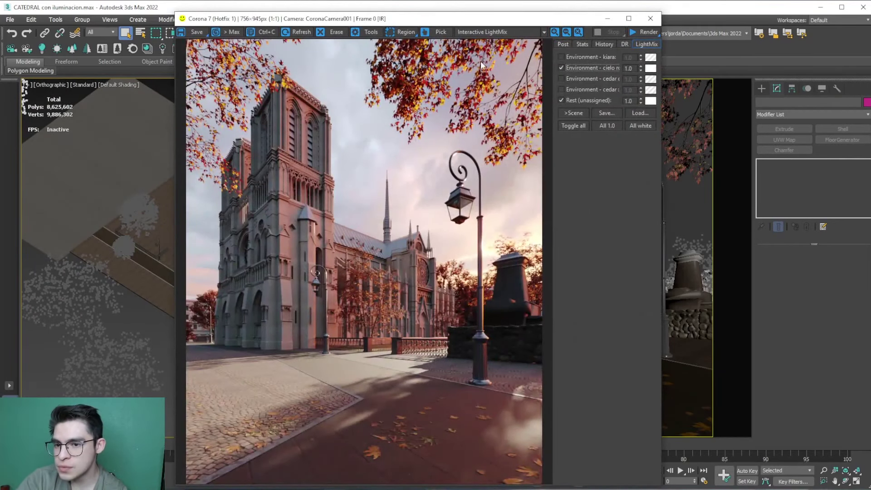
# - Set LightMix to only the second cedar environment with Rest off, then minimize the VFB
pyautogui.moveTo(454, 18); pyautogui.dragTo(509, 15)
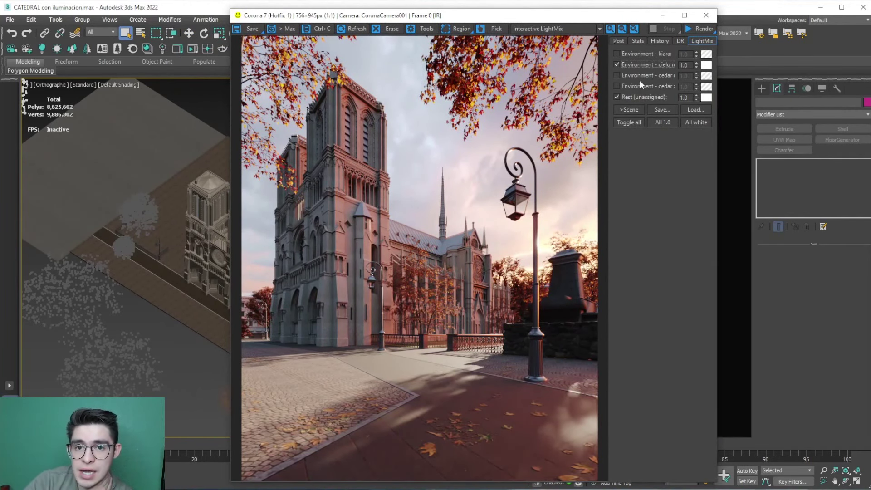
pyautogui.click(617, 64)
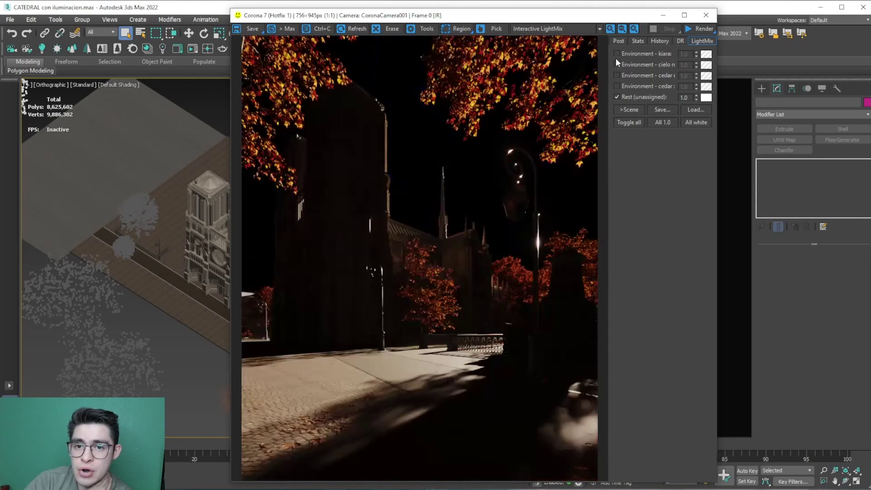
pyautogui.click(617, 53)
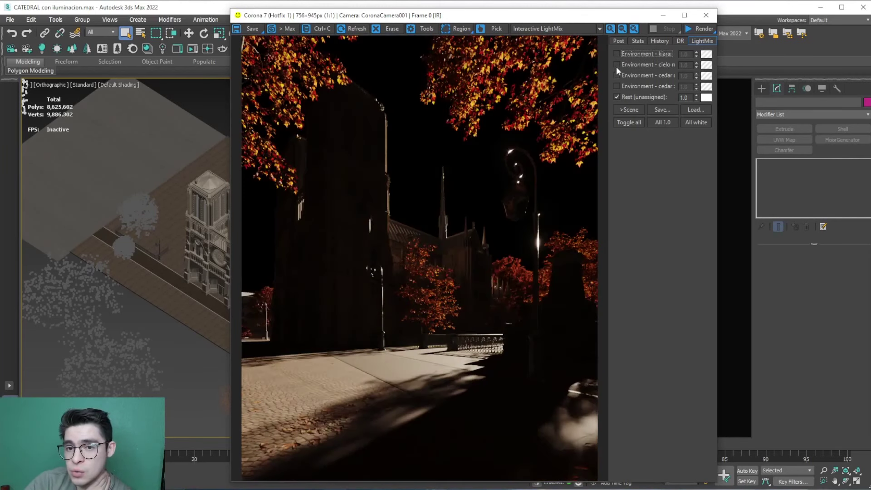
pyautogui.click(616, 75)
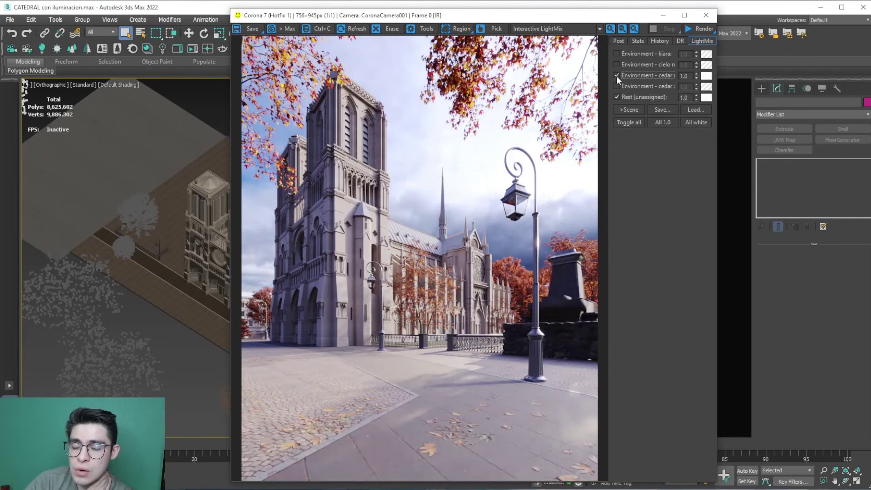
pyautogui.click(616, 76)
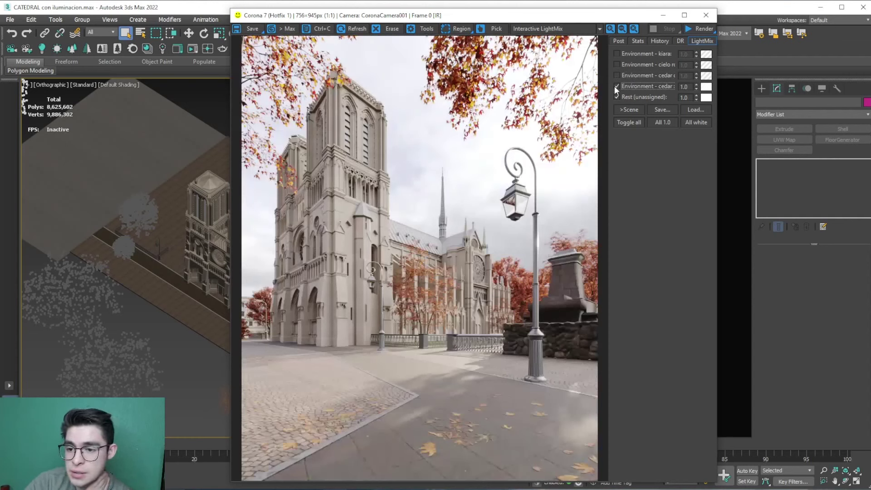
pyautogui.click(616, 97)
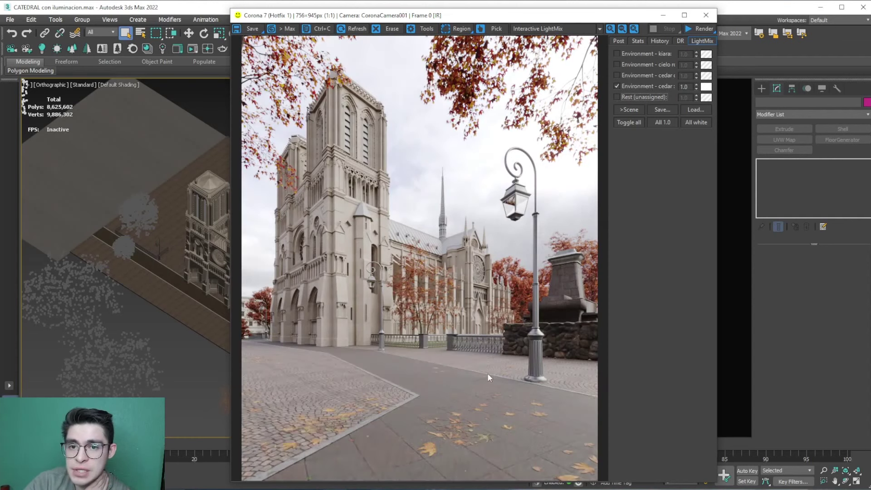
pyautogui.click(664, 16)
pyautogui.click(649, 257)
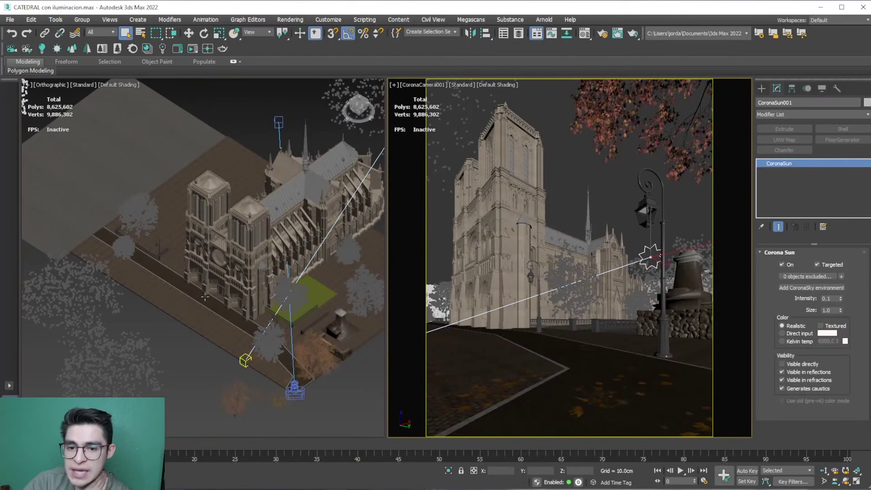
# - Orbit to a top-down view around the cathedral and sun, deselect it, and activate the camera view
pyautogui.scroll(-3, 317, 254)
pyautogui.scroll(2, 317, 254)
pyautogui.scroll(-2, 318, 254)
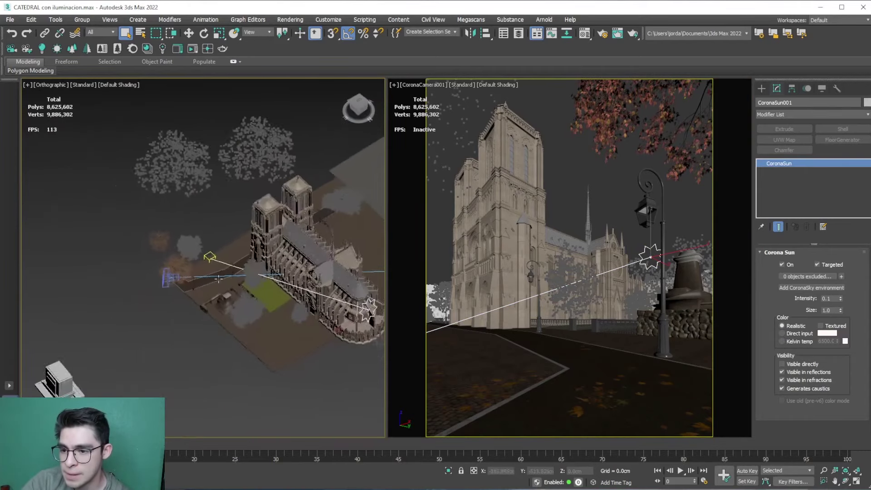
pyautogui.moveTo(318, 254)
pyautogui.keyDown('alt'); pyautogui.mouseDown(button='middle')
pyautogui.moveTo(236, 290)
pyautogui.moveTo(227, 305)
pyautogui.mouseUp(button='middle'); pyautogui.keyUp('alt')
pyautogui.scroll(1, 211, 351)
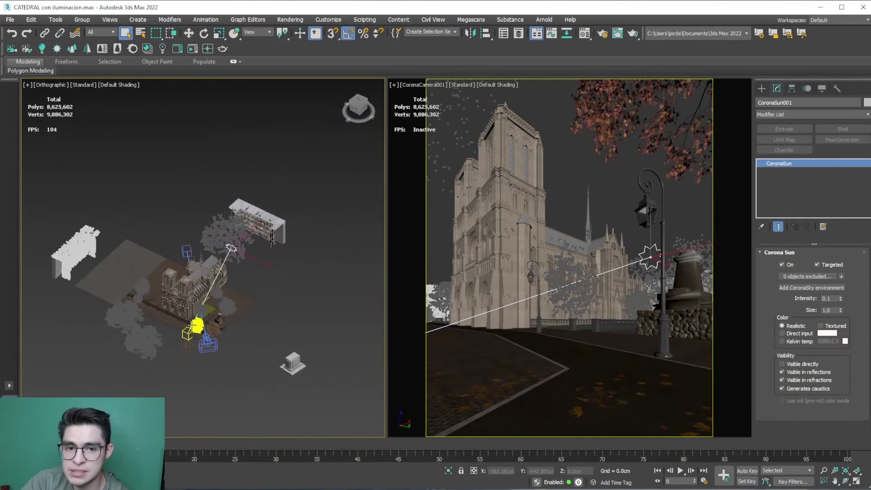
pyautogui.scroll(2, 210, 351)
pyautogui.moveTo(214, 352); pyautogui.dragTo(231, 356, button='middle')
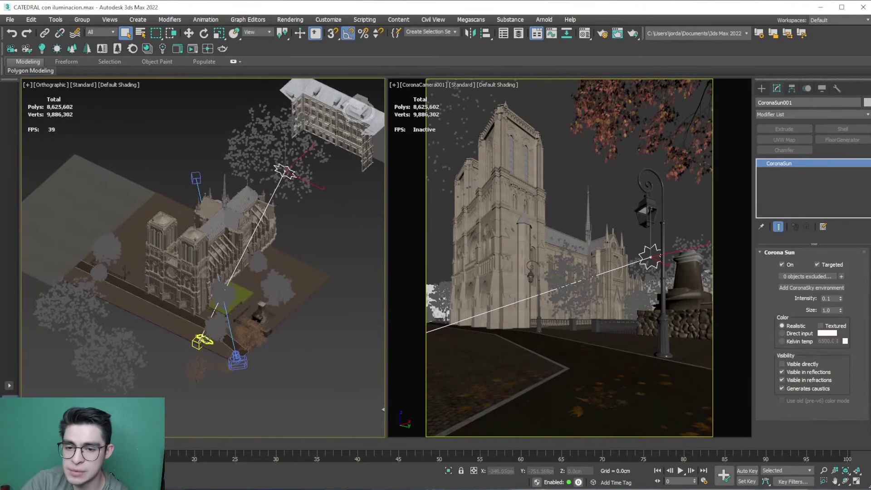
pyautogui.click(292, 375)
pyautogui.click(557, 189)
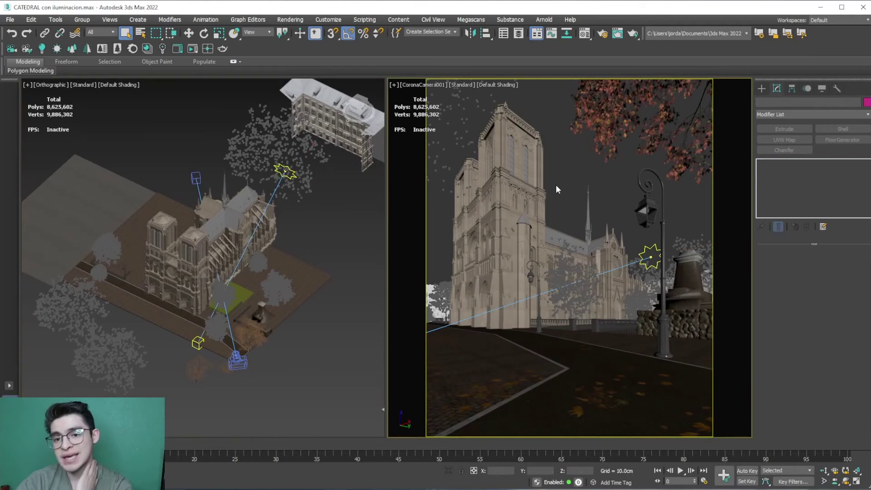
# - Open the Material Editor and review the cedar dia bitmap and colour correction settings
pyautogui.press('m')
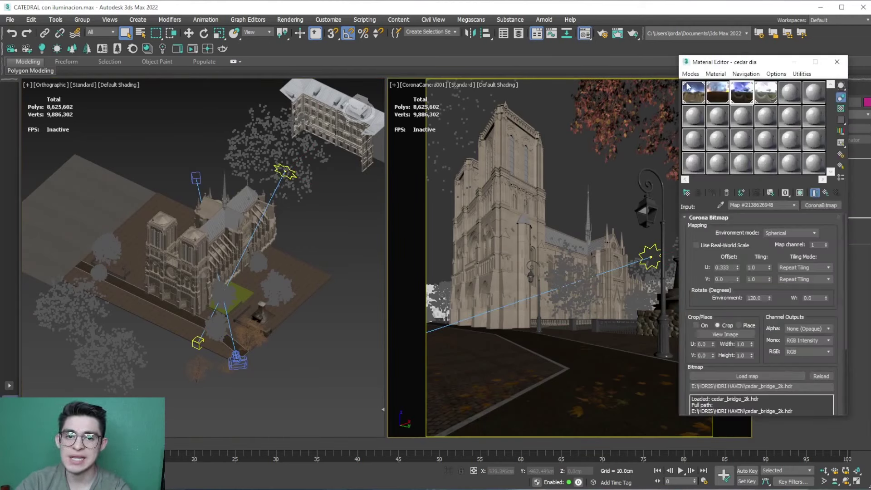
pyautogui.moveTo(702, 68); pyautogui.dragTo(542, 81)
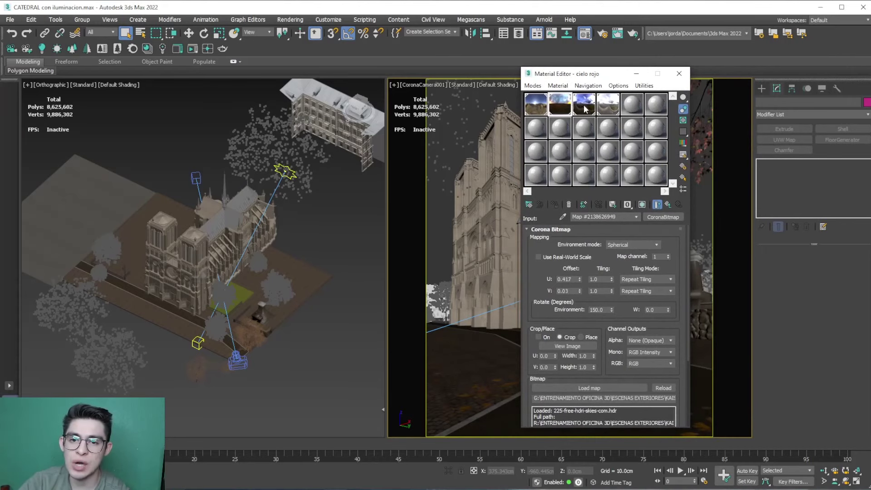
pyautogui.click(604, 111)
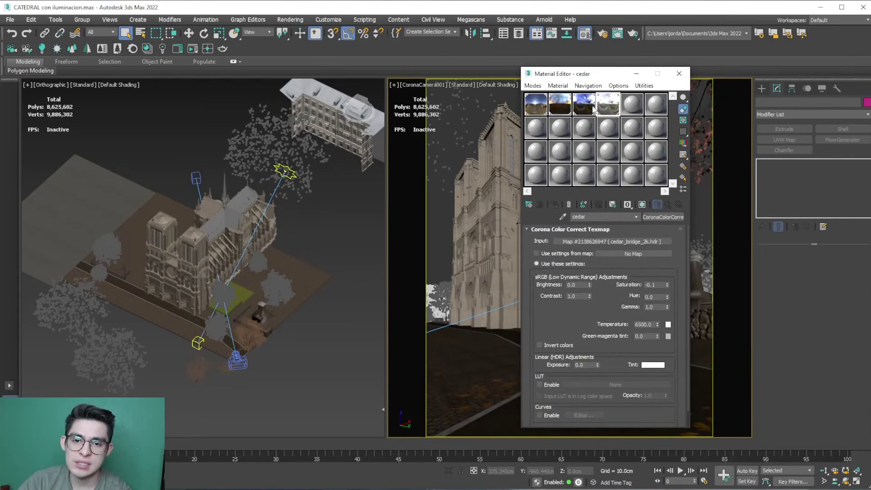
pyautogui.click(598, 111)
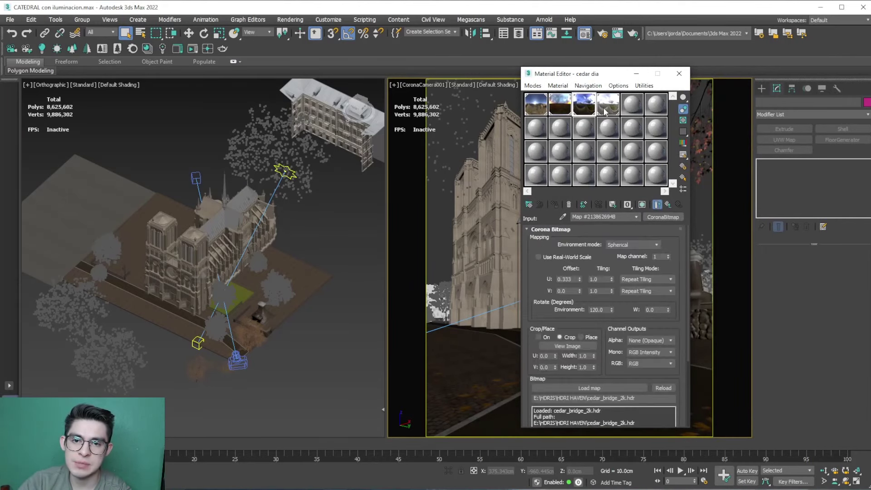
pyautogui.click(603, 112)
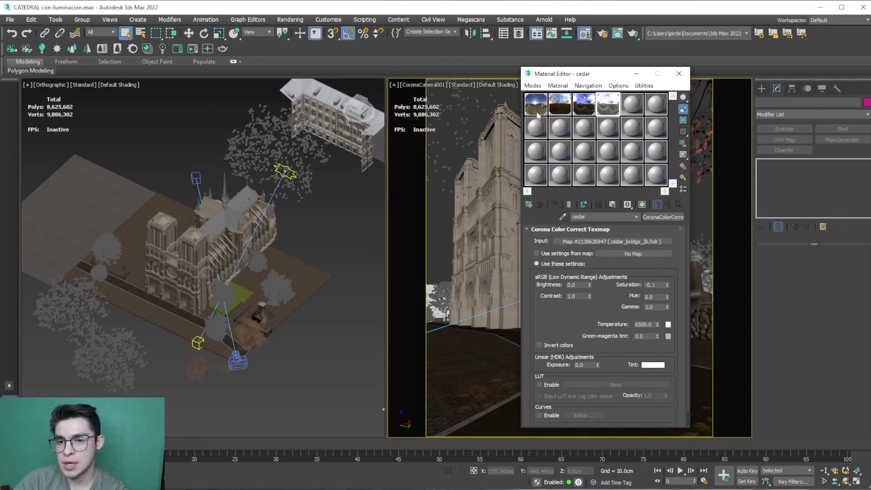
# - Inspect the kiara map's kiara_7_late-afternoon_2k.hdr bitmap, then bring up the Poly Haven HDRI listing
pyautogui.click(536, 104)
pyautogui.scroll(-2, 598, 372)
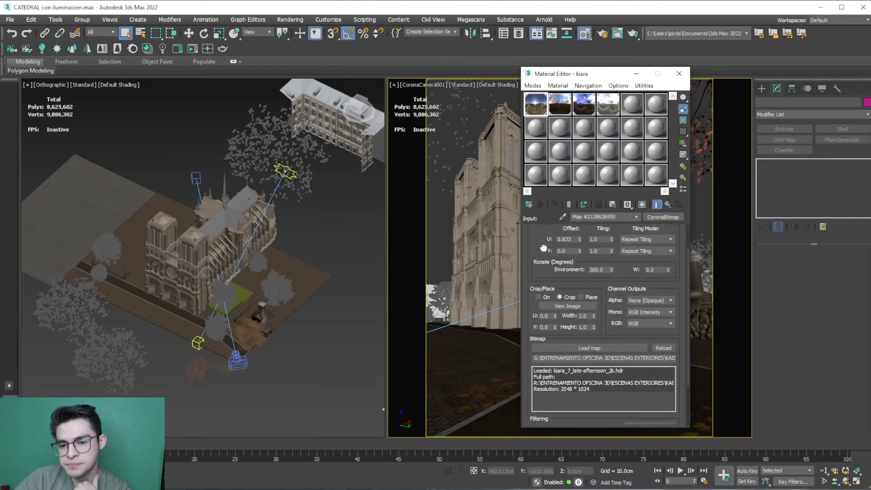
pyautogui.scroll(-2, 598, 372)
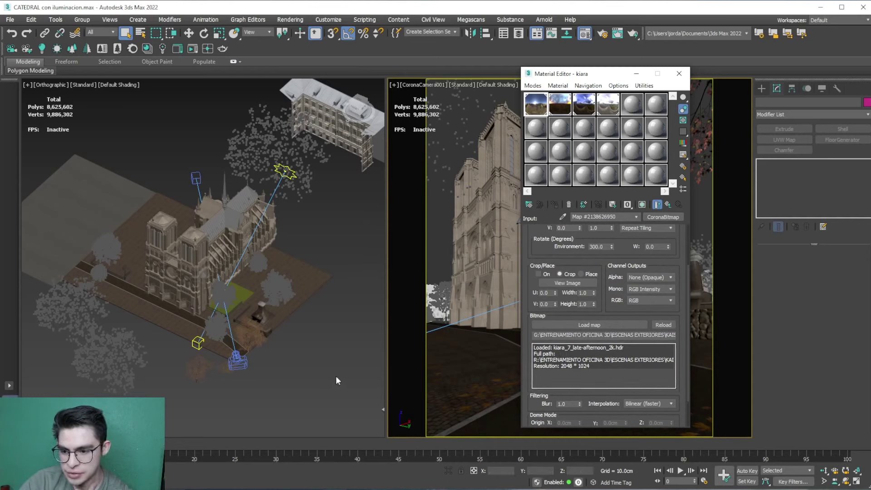
pyautogui.click(302, 486)
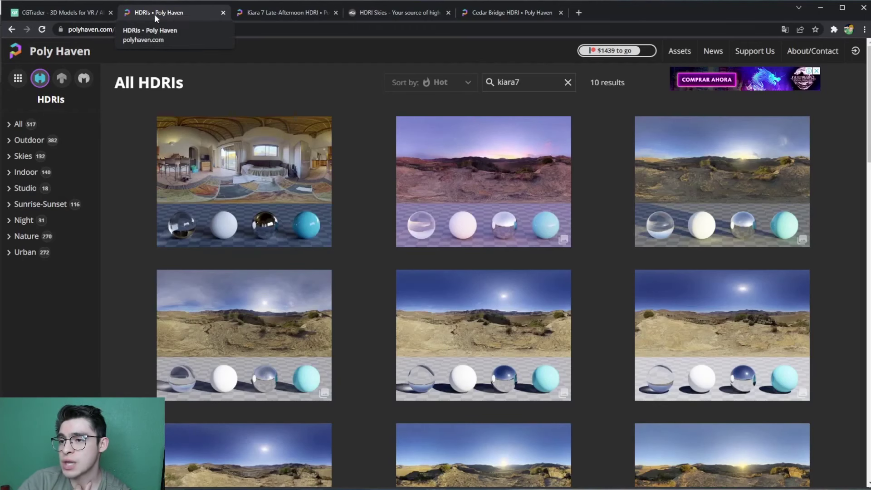
# - Review the Kiara 7 Late-Afternoon HDRI page and its 2K resolution option, then return to 3ds Max
pyautogui.click(260, 13)
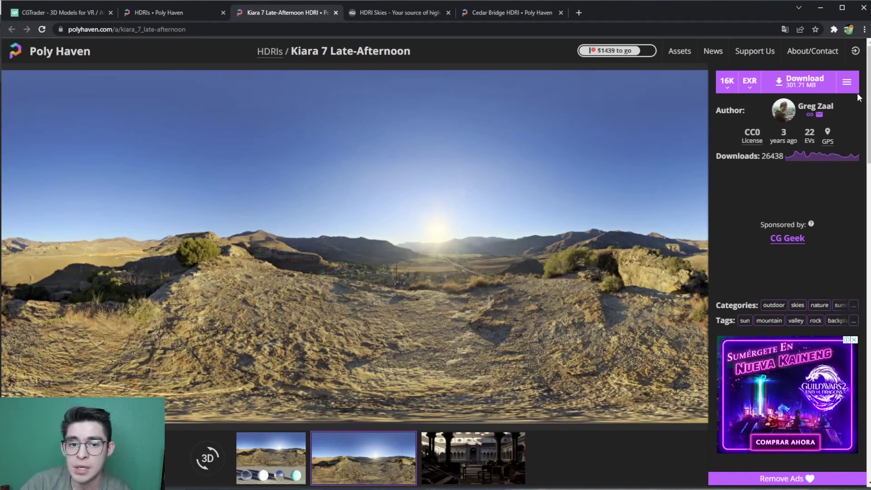
pyautogui.click(727, 82)
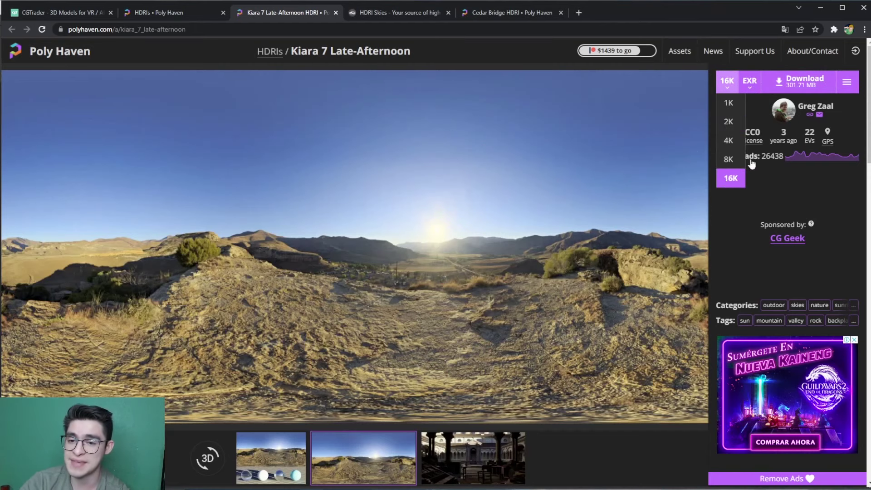
pyautogui.scroll(-3, 542, 280)
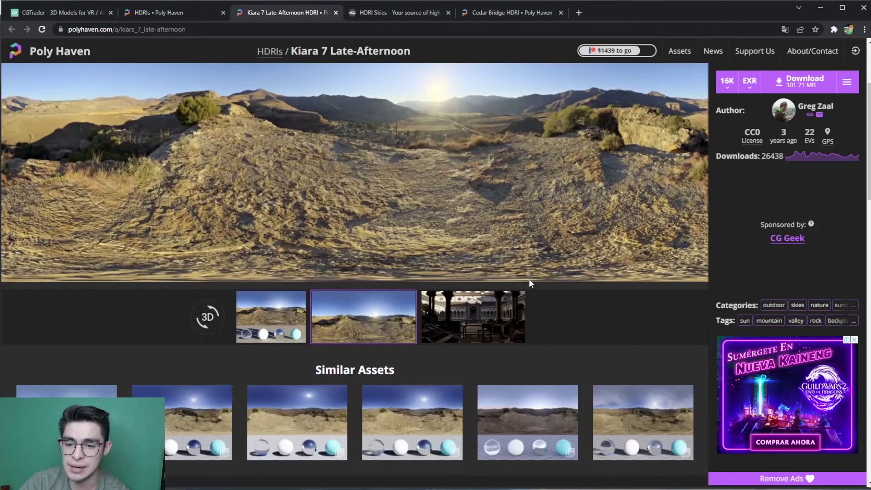
pyautogui.scroll(-4, 526, 282)
pyautogui.scroll(3, 453, 263)
pyautogui.scroll(4, 331, 217)
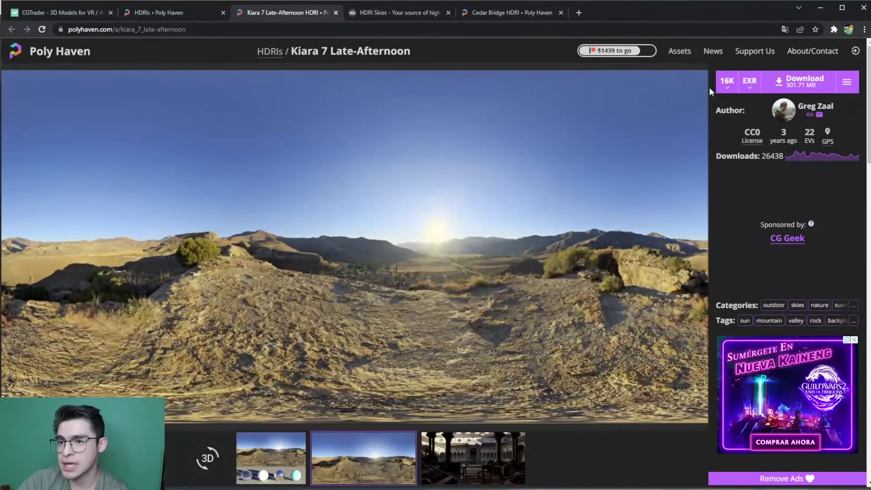
pyautogui.click(820, 8)
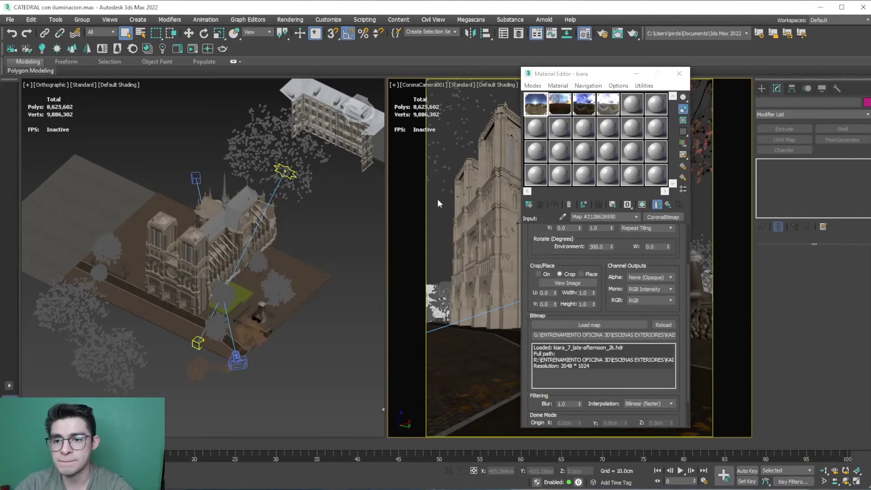
# - Open the Corona render and switch LightMix lighting from cedar to kiara
pyautogui.hotkey('ctrl', 'i')
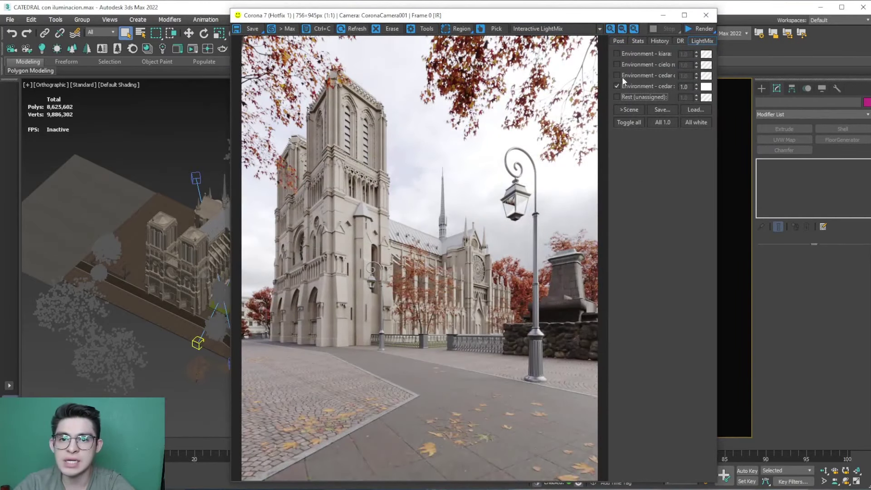
pyautogui.click(616, 86)
pyautogui.click(617, 54)
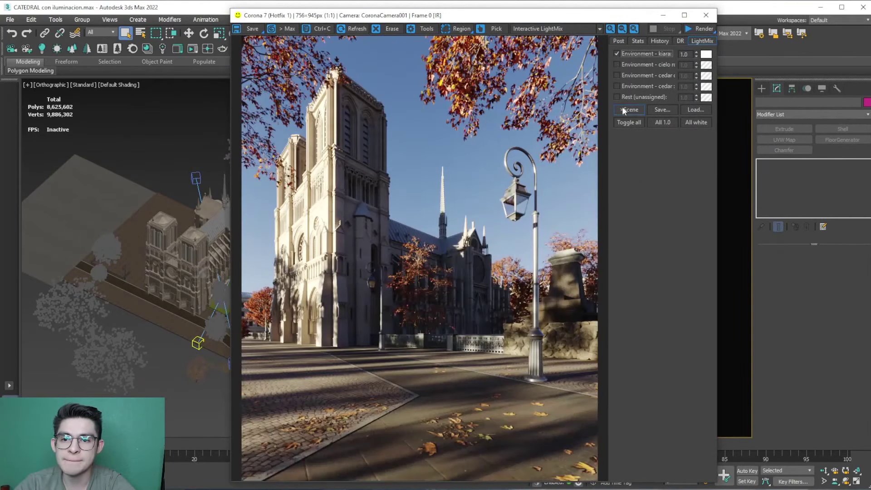
# - Arrange the render and map-settings windows so both are visible
pyautogui.moveTo(581, 21); pyautogui.dragTo(421, 38)
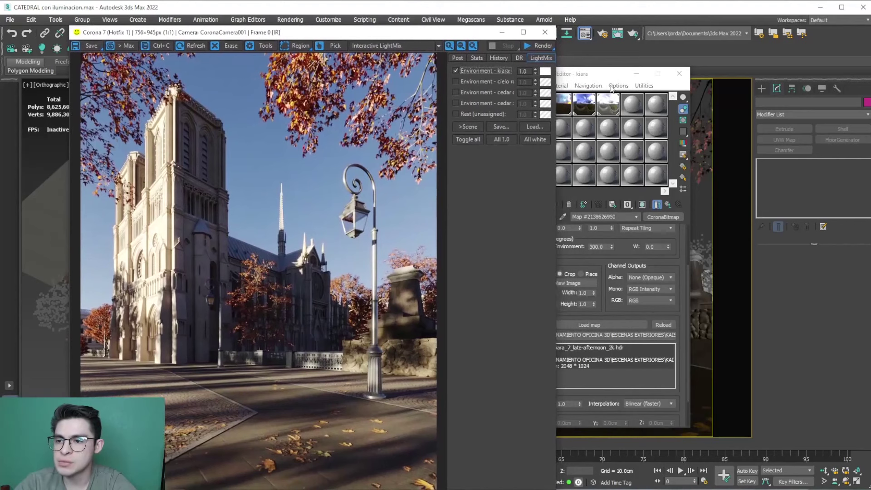
pyautogui.moveTo(641, 73); pyautogui.dragTo(651, 54)
pyautogui.moveTo(443, 39); pyautogui.dragTo(464, 23)
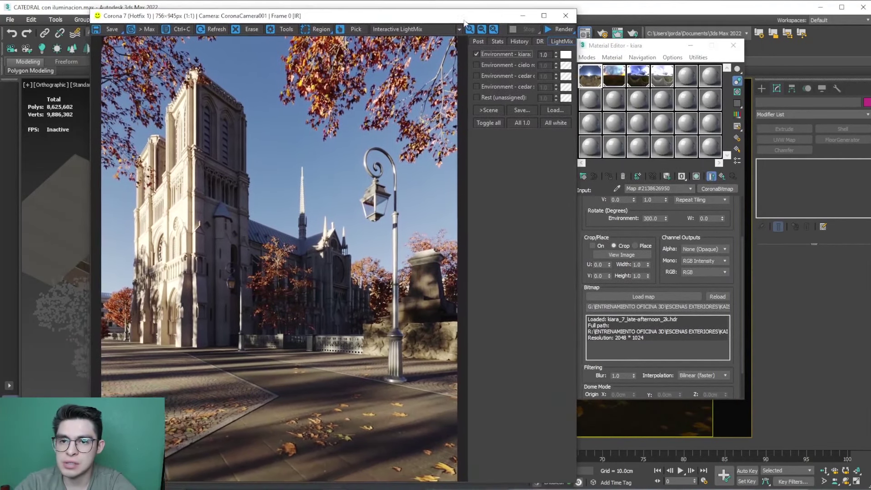
pyautogui.moveTo(605, 49); pyautogui.dragTo(659, 43)
pyautogui.moveTo(503, 20); pyautogui.dragTo(561, 21)
pyautogui.moveTo(655, 39); pyautogui.dragTo(707, 39)
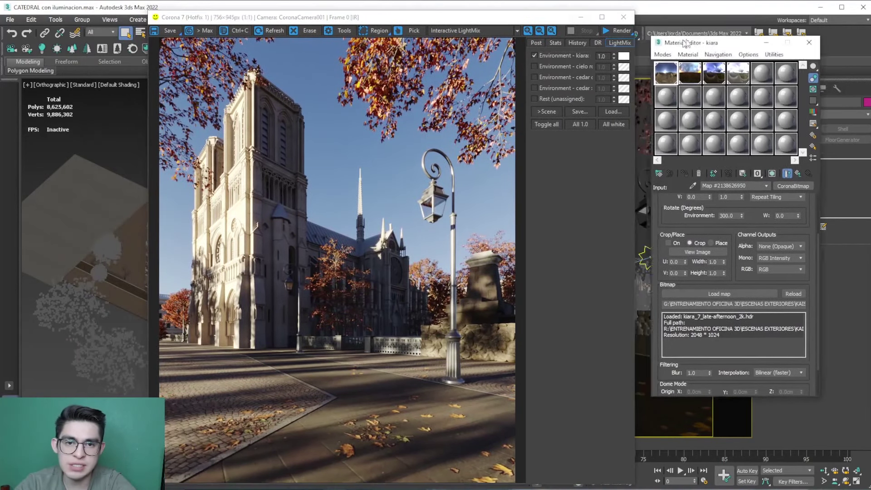
pyautogui.moveTo(556, 23); pyautogui.dragTo(597, 18)
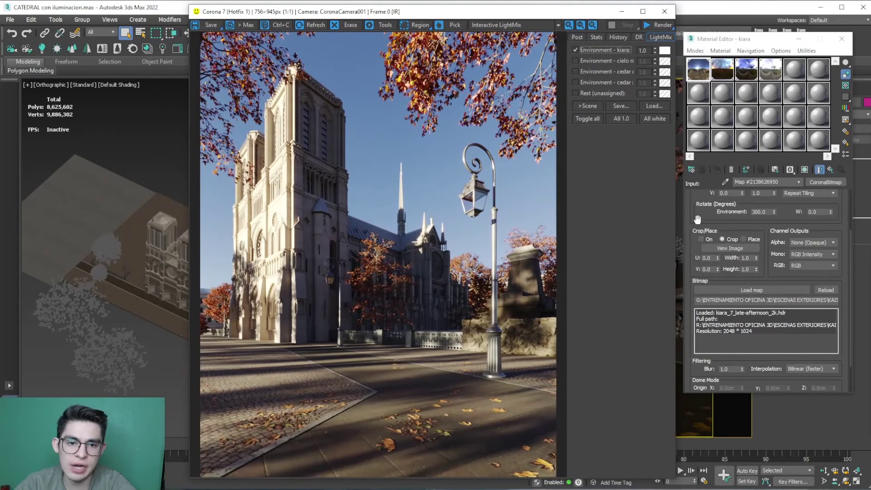
pyautogui.scroll(2, 740, 278)
pyautogui.scroll(1, 699, 281)
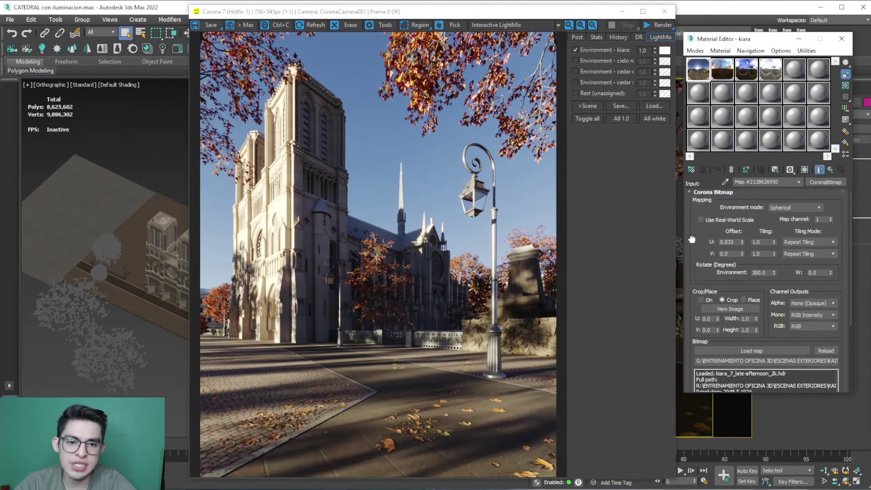
# - Review the kiara colour correction, then light the render with cielo plus unassigned lights
pyautogui.click(829, 170)
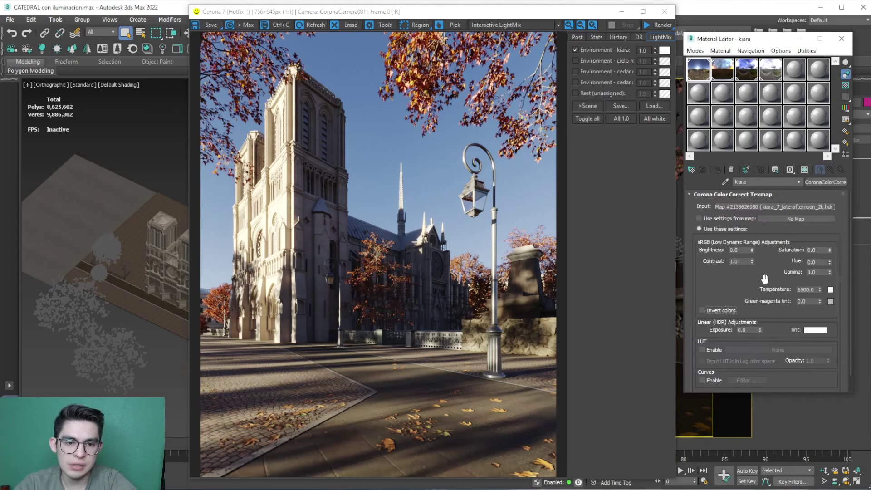
pyautogui.scroll(-2, 719, 277)
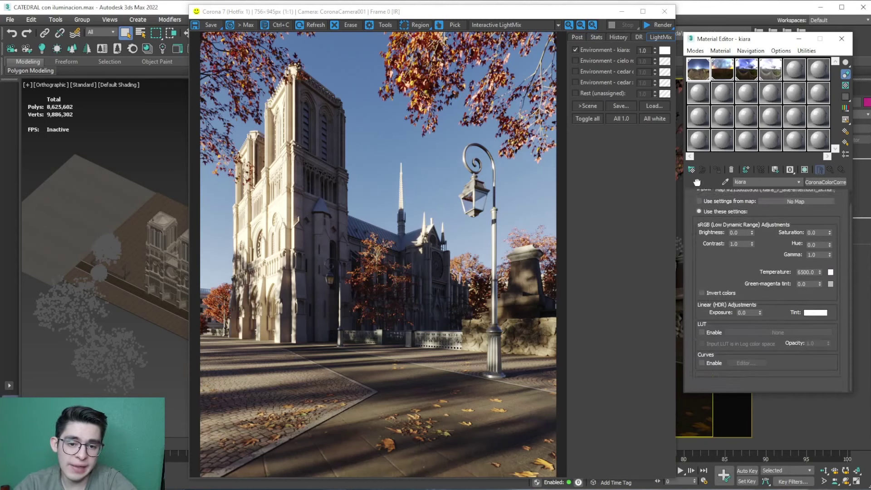
pyautogui.scroll(2, 707, 236)
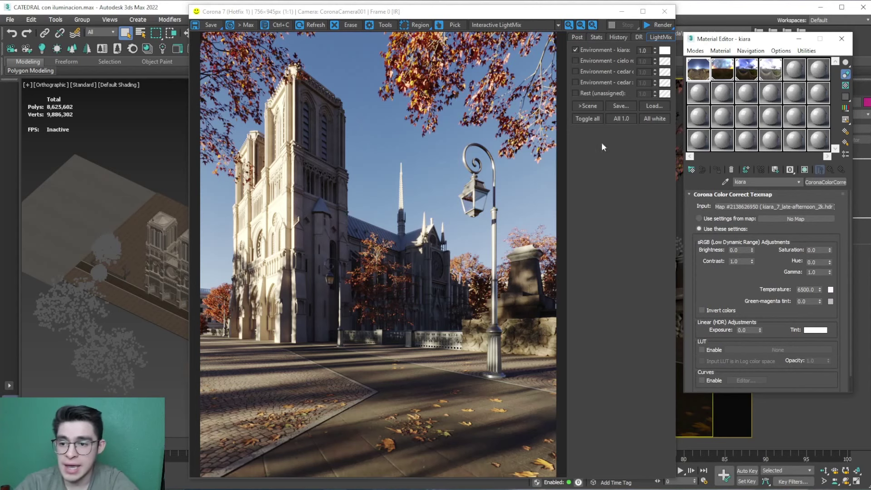
pyautogui.click(576, 50)
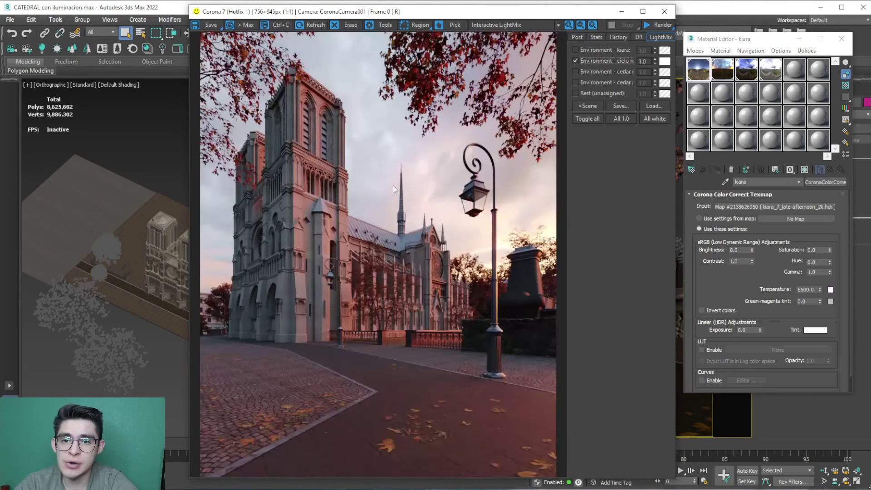
pyautogui.click(575, 93)
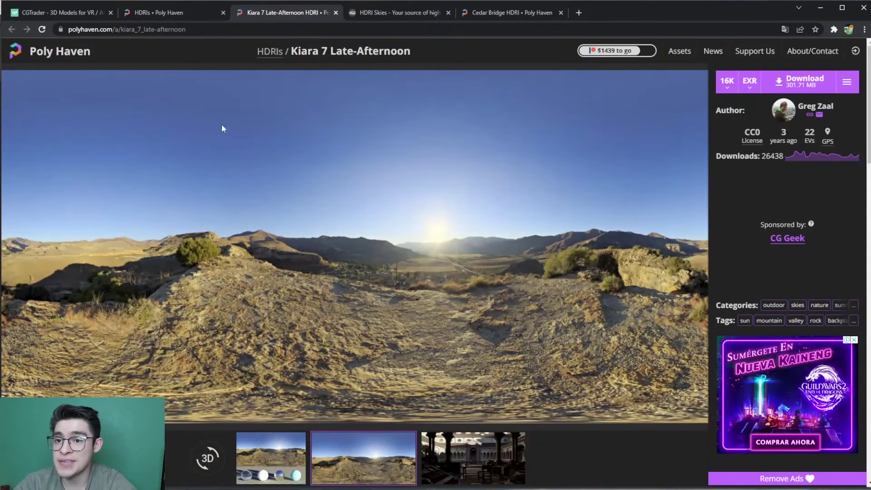
# - Browse the HDRI-Skies gallery down to the field panoramas showing HDRI Sky 225
pyautogui.click(391, 18)
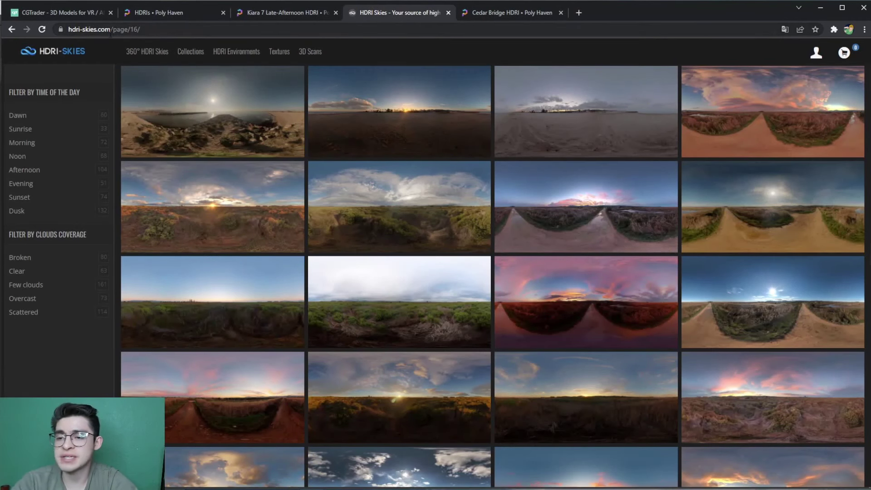
pyautogui.moveTo(212, 301)
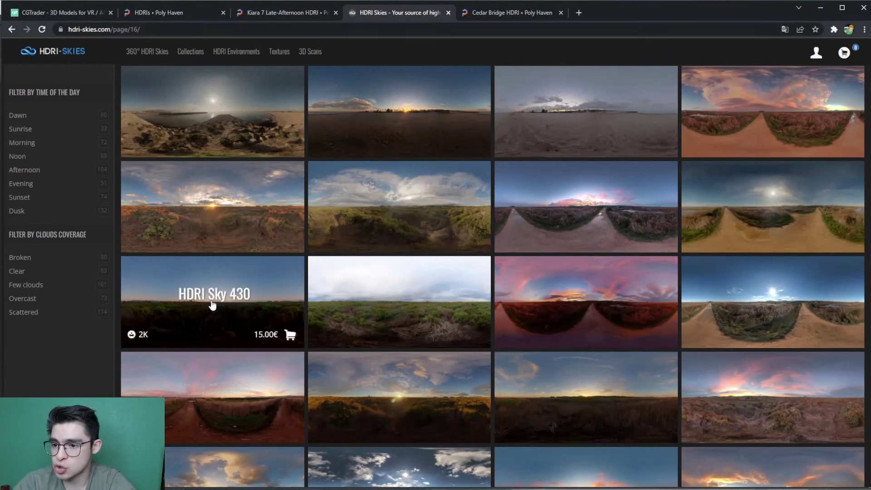
pyautogui.scroll(-5, 227, 335)
pyautogui.scroll(-5, 247, 375)
pyautogui.scroll(-5, 253, 363)
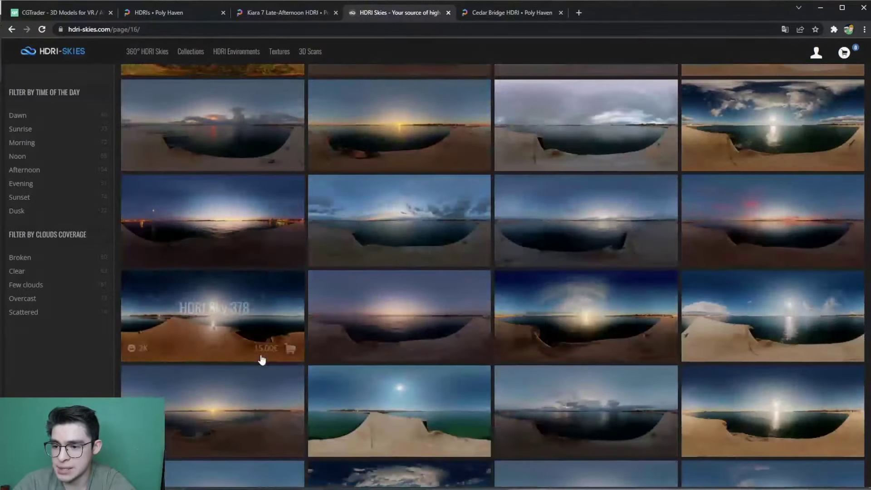
pyautogui.scroll(-2, 262, 358)
pyautogui.scroll(-5, 259, 355)
pyautogui.scroll(-5, 266, 347)
pyautogui.scroll(-5, 275, 340)
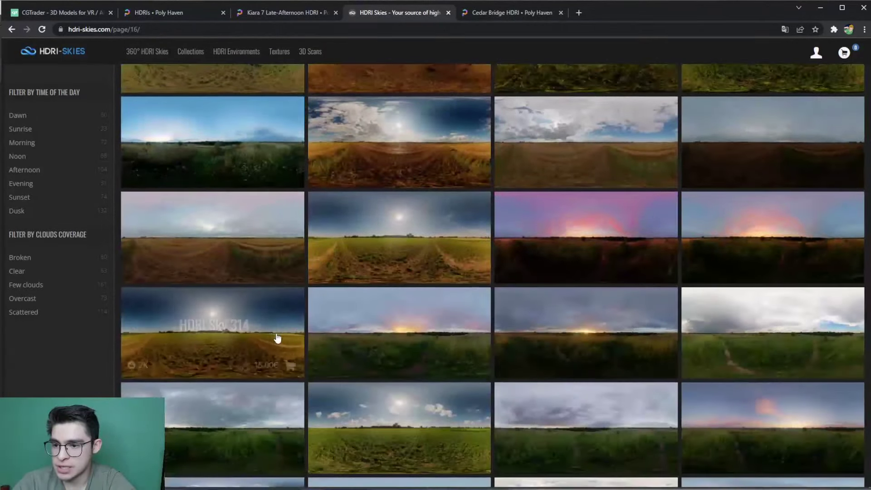
pyautogui.scroll(-5, 273, 338)
pyautogui.scroll(-5, 267, 345)
pyautogui.scroll(-5, 268, 351)
pyautogui.scroll(-5, 274, 347)
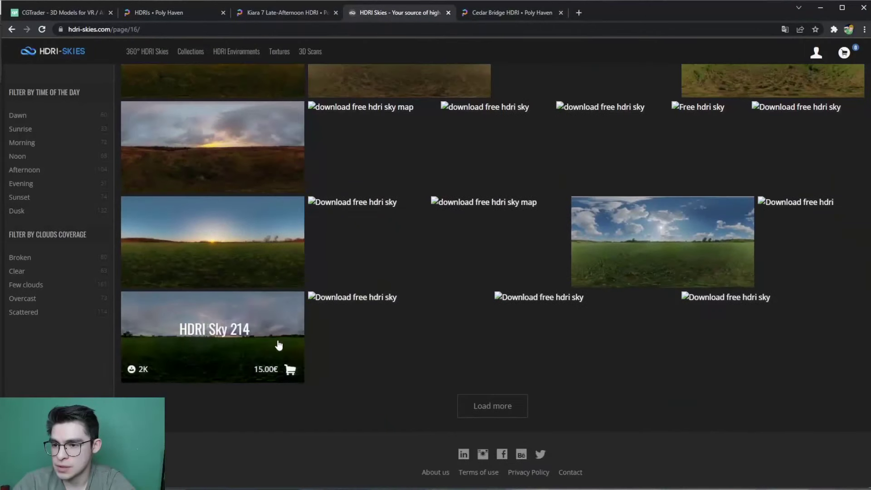
pyautogui.scroll(3, 249, 322)
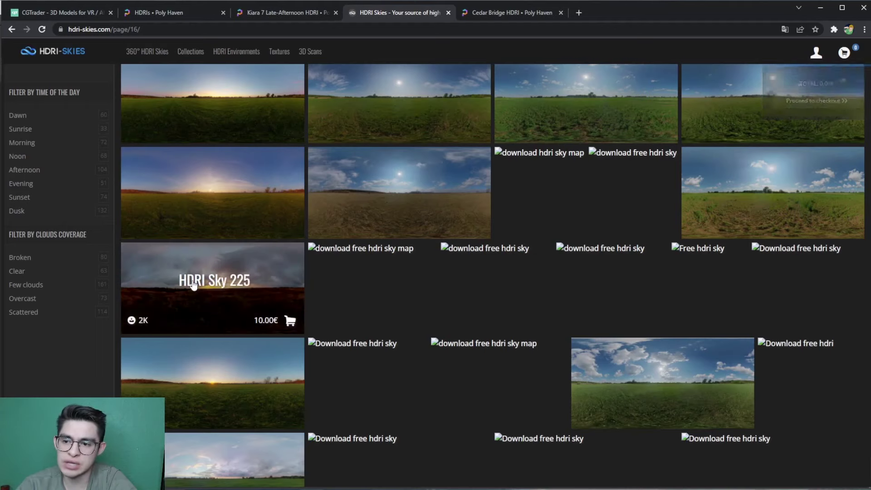
# - Back in 3ds Max, show the cielo rojo map's loaded file 225-free-hdri-skies-com.hdr
pyautogui.click(819, 9)
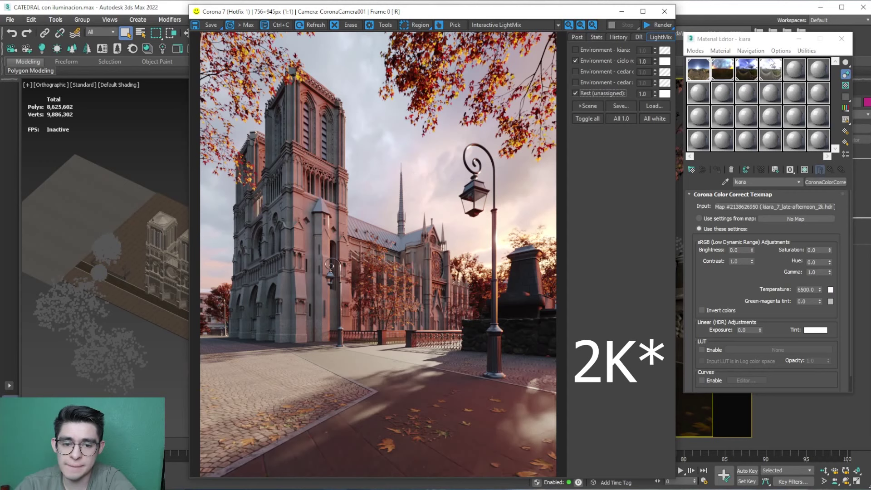
pyautogui.click(722, 69)
pyautogui.scroll(-3, 708, 257)
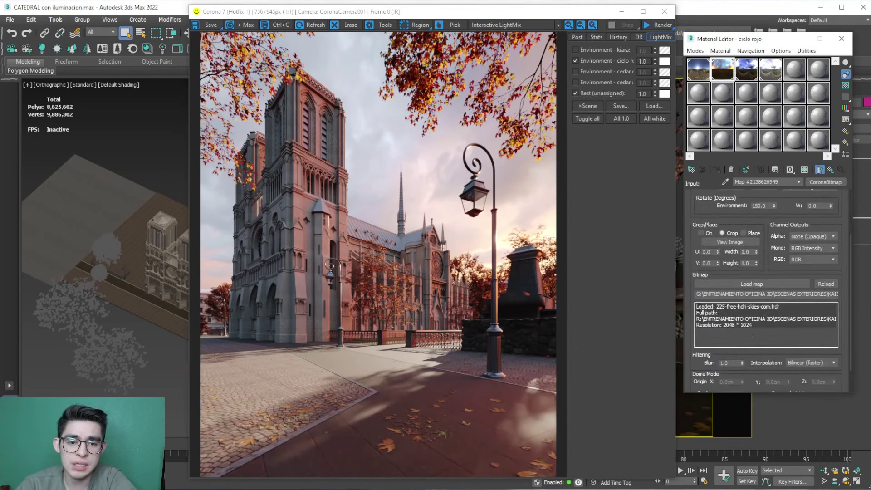
pyautogui.moveTo(697, 306); pyautogui.dragTo(780, 307)
pyautogui.scroll(3, 747, 277)
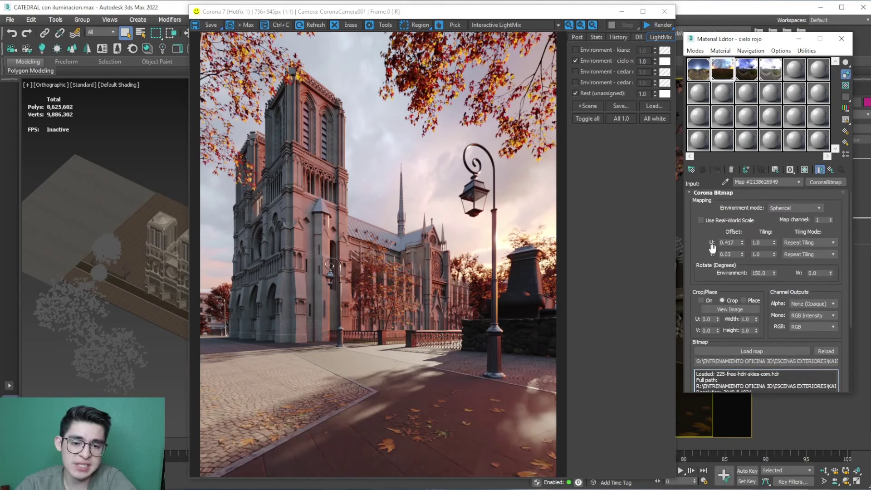
pyautogui.scroll(1, 748, 273)
# - Review cielo rojo colour correction: exposure 3.0, gamma 0.7, saturation 0.12
pyautogui.click(820, 171)
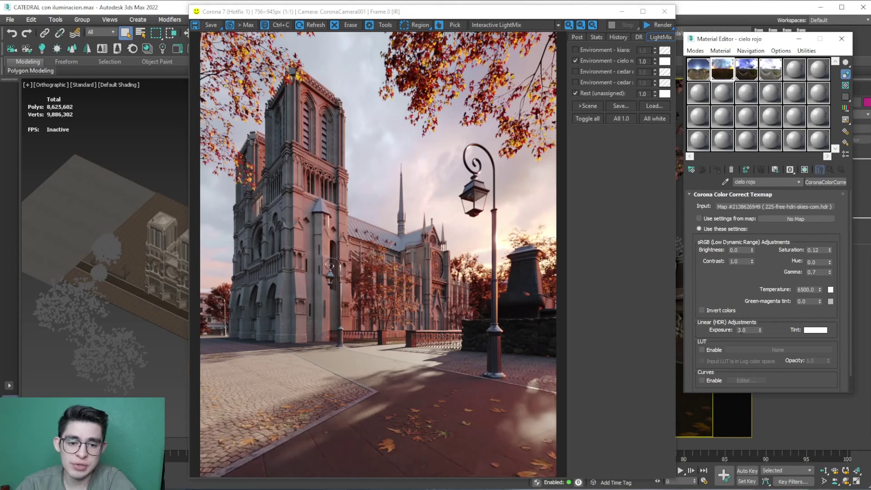
pyautogui.doubleClick(743, 330)
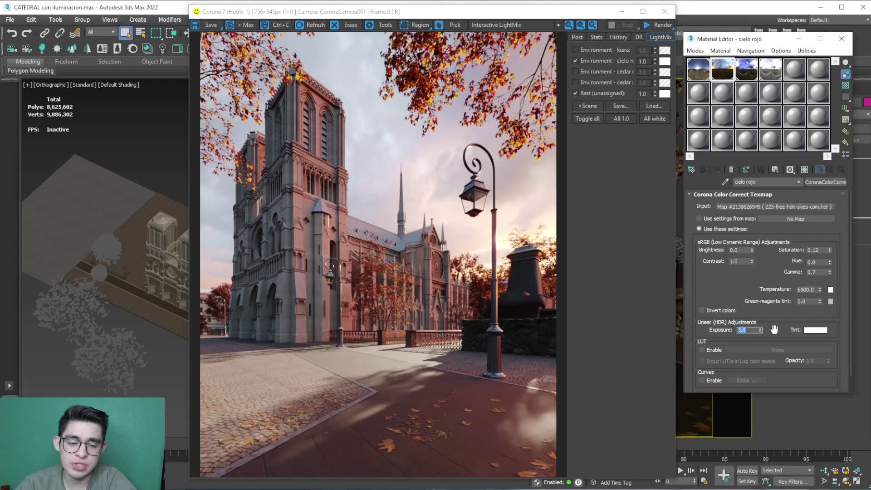
pyautogui.doubleClick(811, 273)
pyautogui.doubleClick(823, 250)
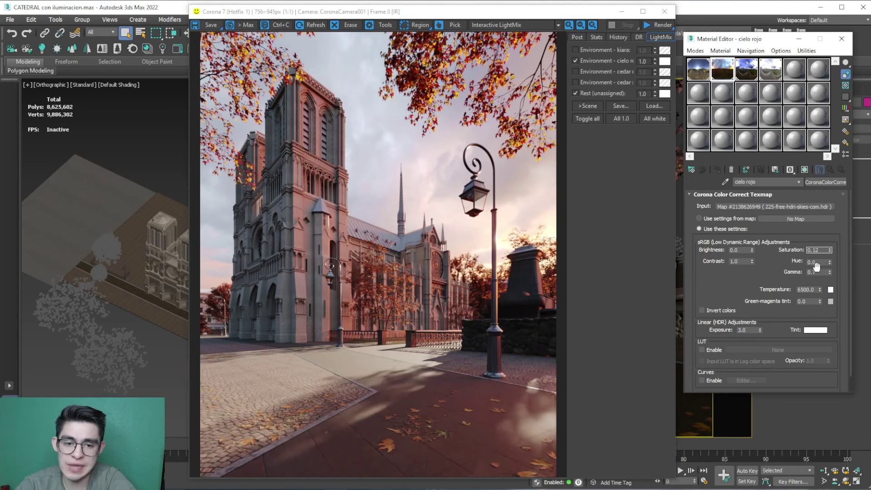
pyautogui.click(577, 37)
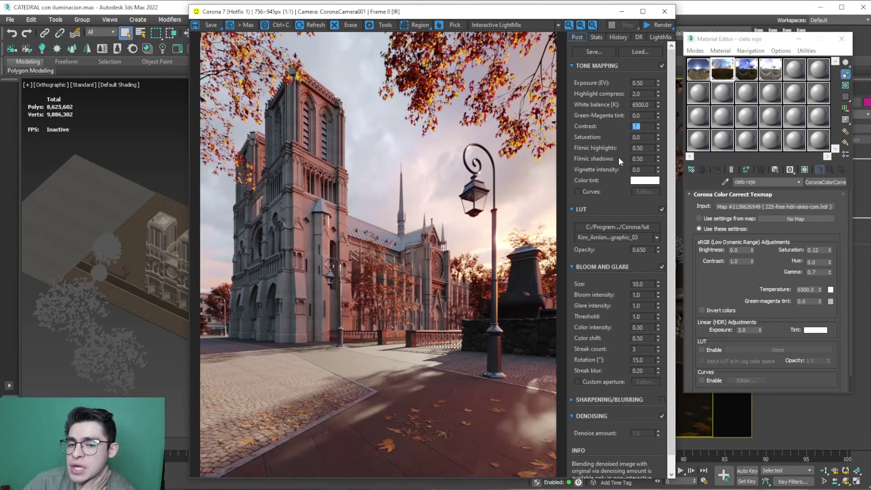
pyautogui.doubleClick(637, 83)
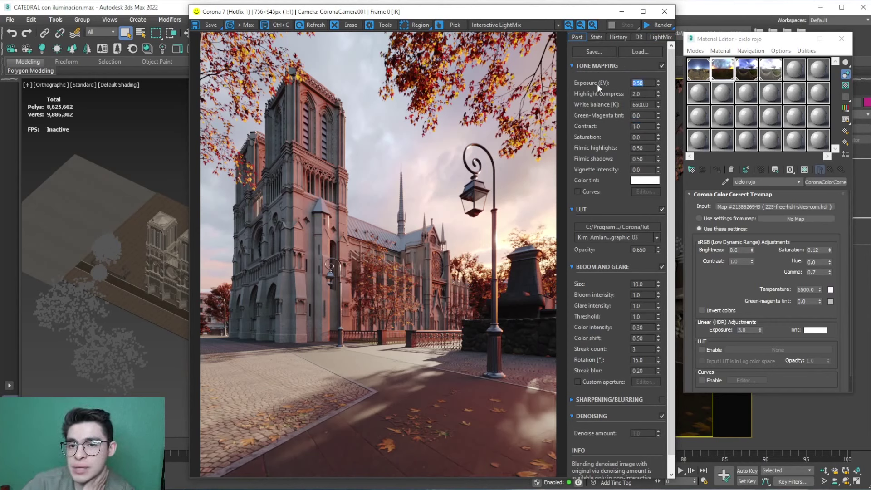
pyautogui.write('0')
pyautogui.press('Return')
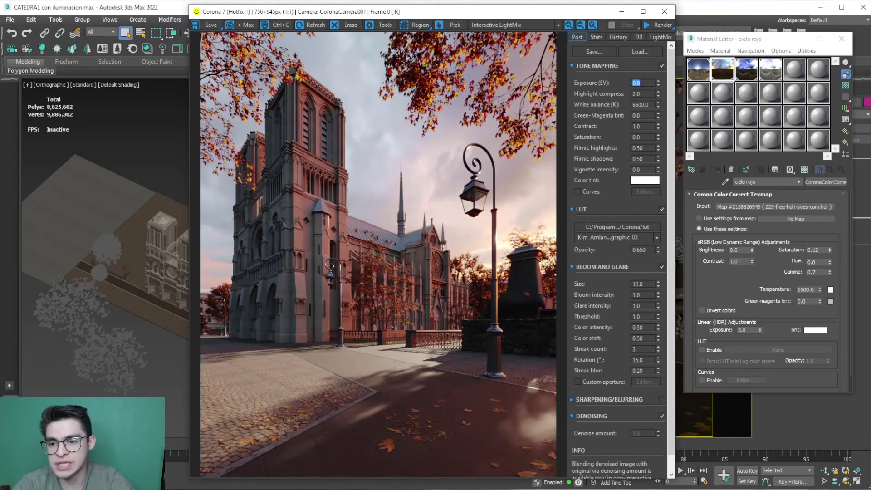
pyautogui.write('1')
pyautogui.press('Return')
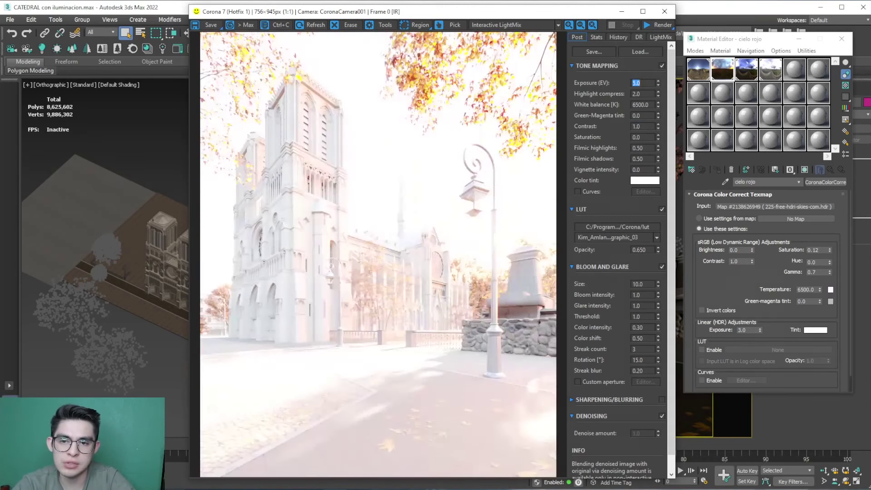
pyautogui.write('0.5')
pyautogui.press('Return')
pyautogui.press('Tab')
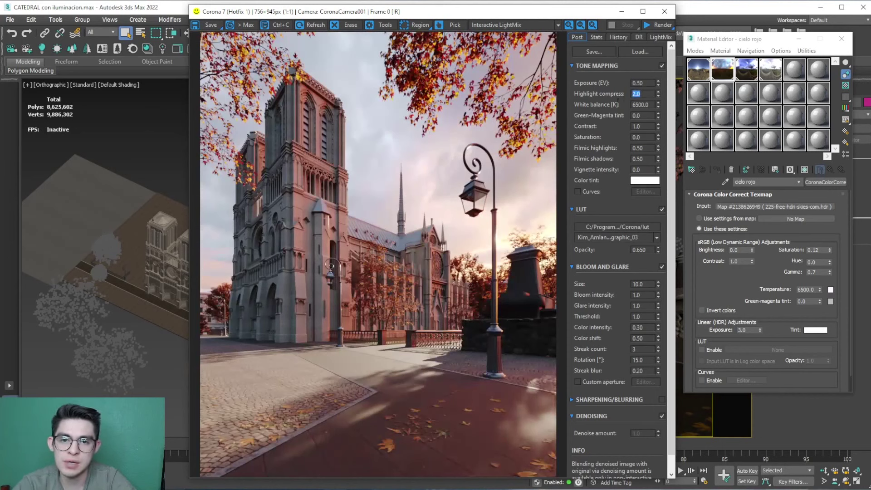
pyautogui.write('2')
pyautogui.press('Return')
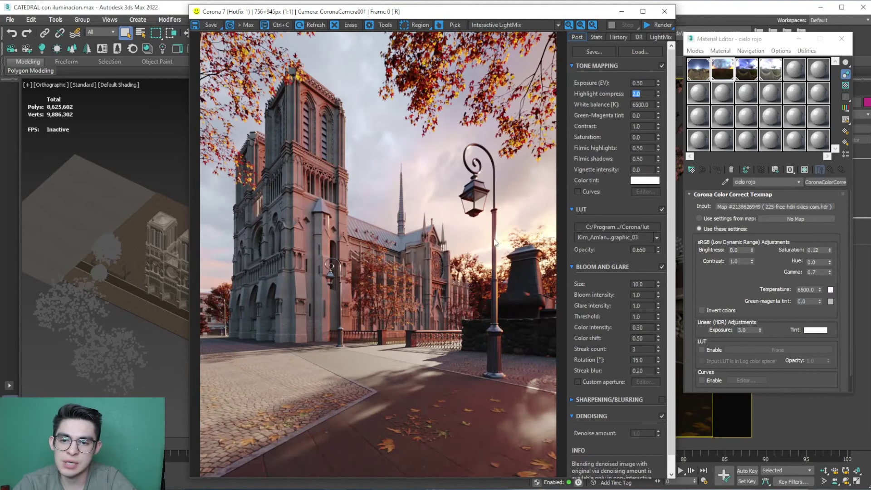
pyautogui.write('10')
pyautogui.press('Return')
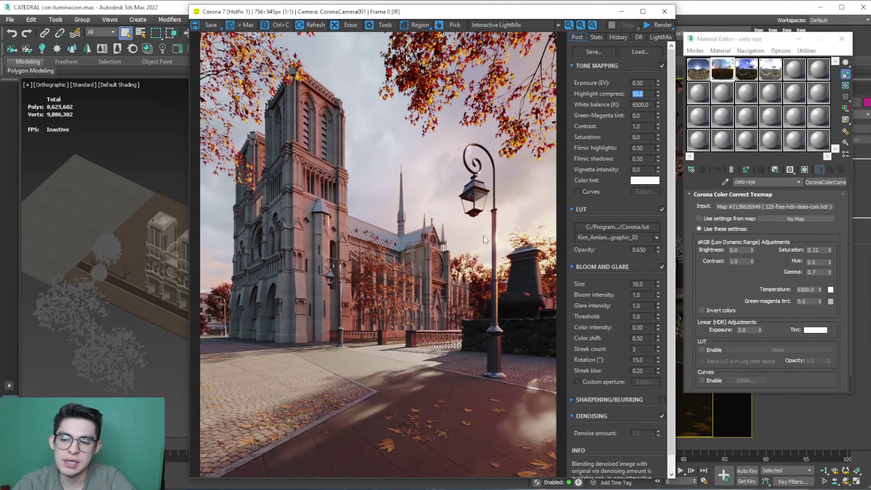
pyautogui.write('2')
pyautogui.press('Return')
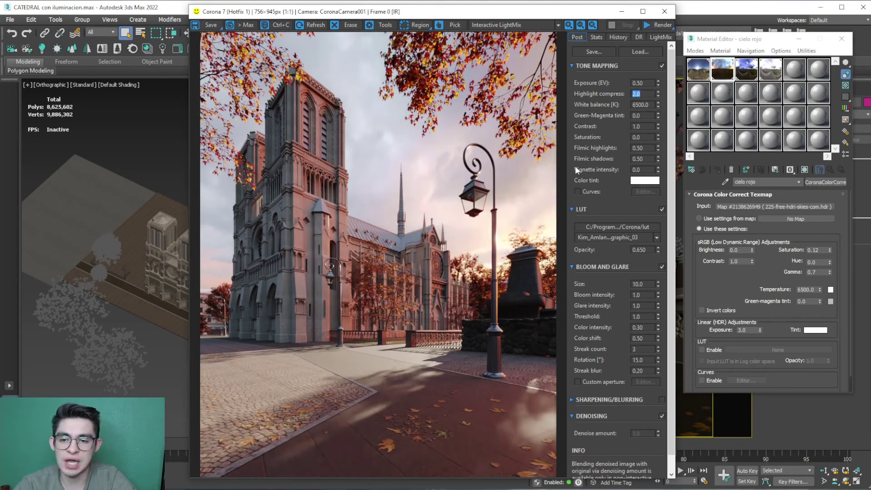
pyautogui.moveTo(657, 103)
pyautogui.mouseDown()
pyautogui.moveTo(653, 91)
pyautogui.moveTo(635, 130)
pyautogui.mouseUp()
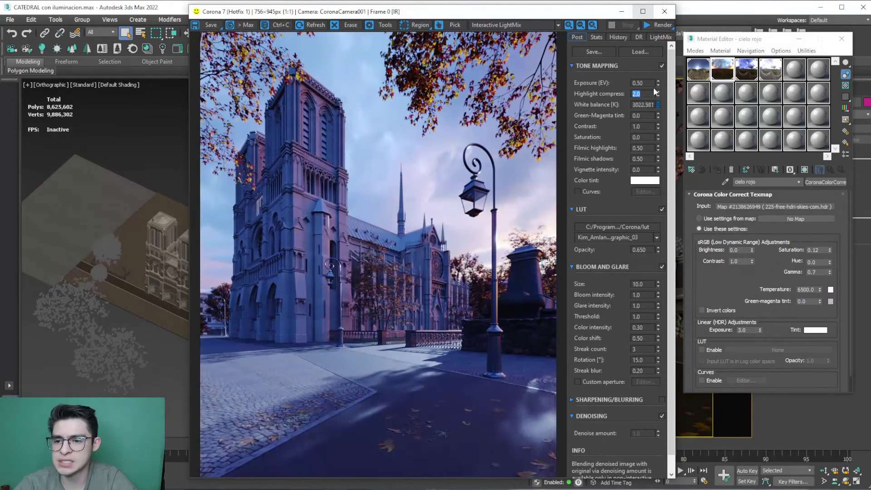
pyautogui.moveTo(635, 131); pyautogui.dragTo(650, 54)
pyautogui.rightClick(660, 104)
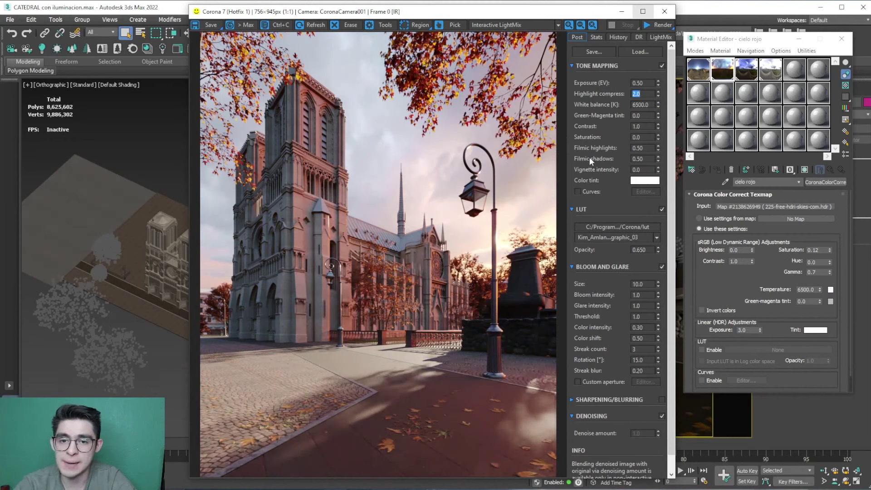
pyautogui.click(642, 158)
pyautogui.write('1')
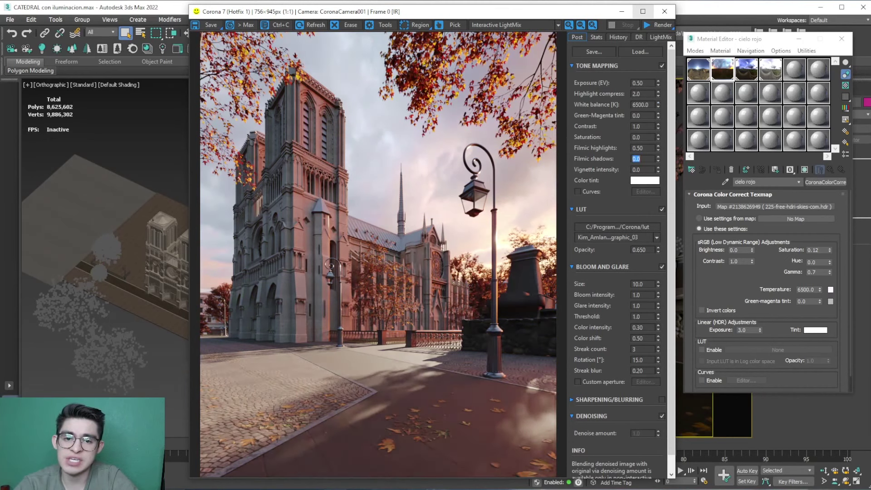
pyautogui.write('0.5')
pyautogui.press('Return')
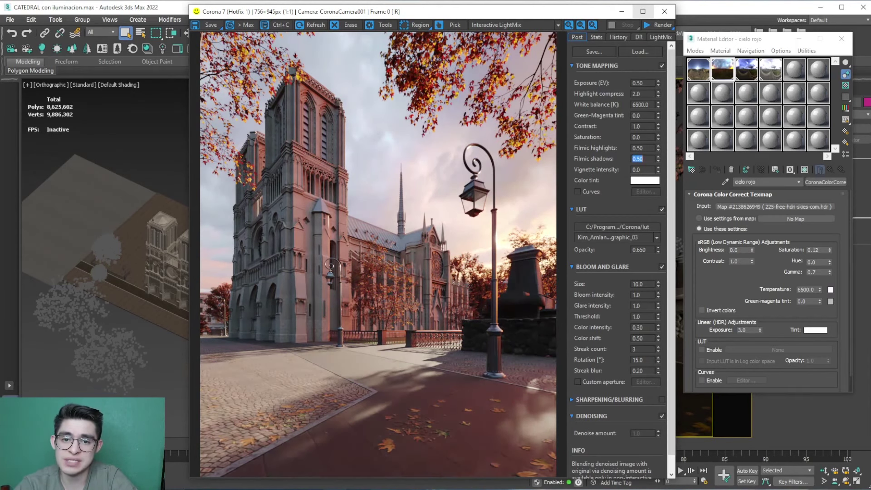
pyautogui.write('1')
pyautogui.press('Return')
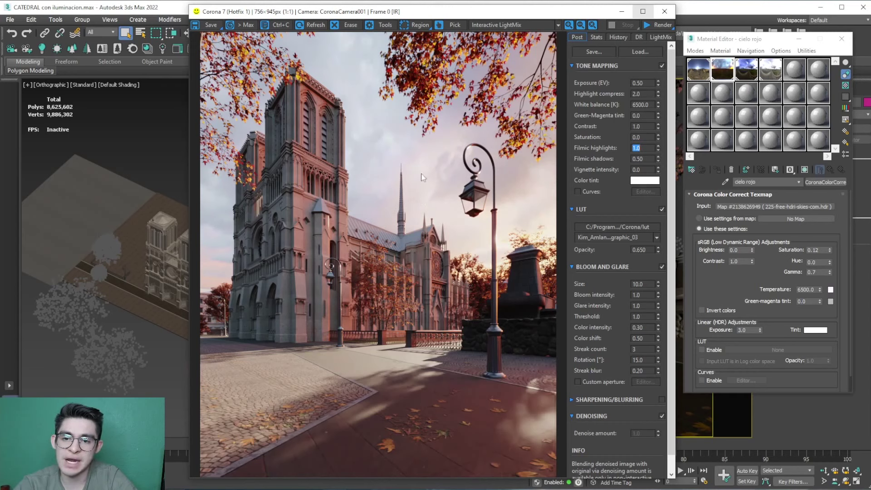
pyautogui.write('0.5')
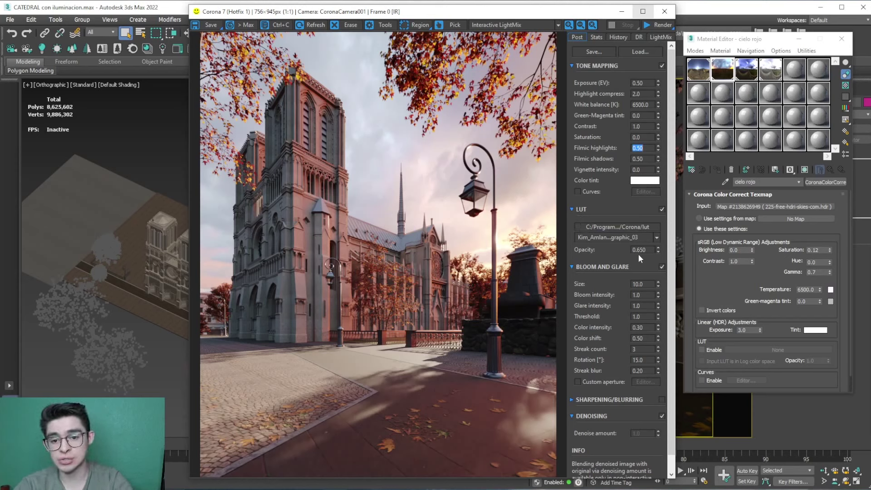
pyautogui.click(662, 209)
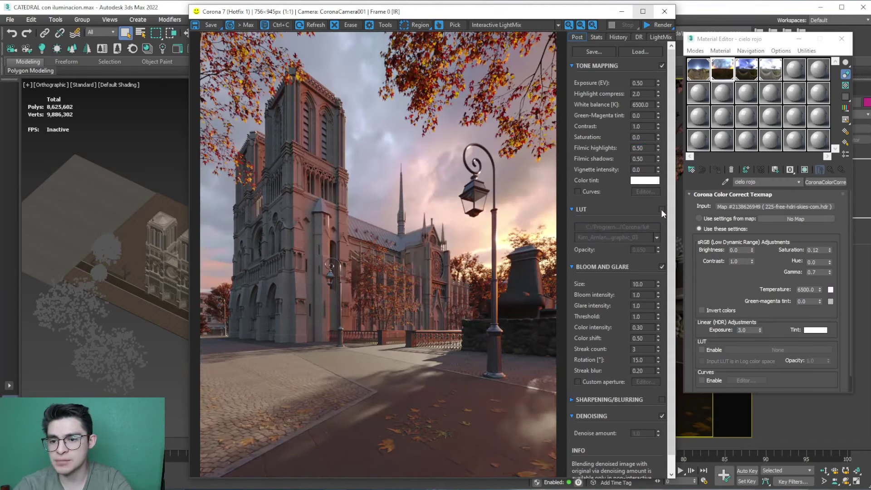
pyautogui.click(662, 210)
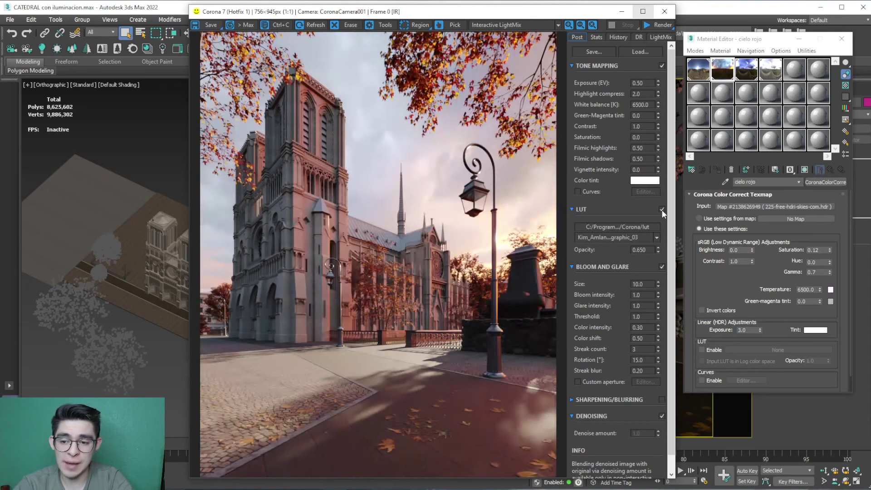
pyautogui.click(662, 209)
pyautogui.click(662, 210)
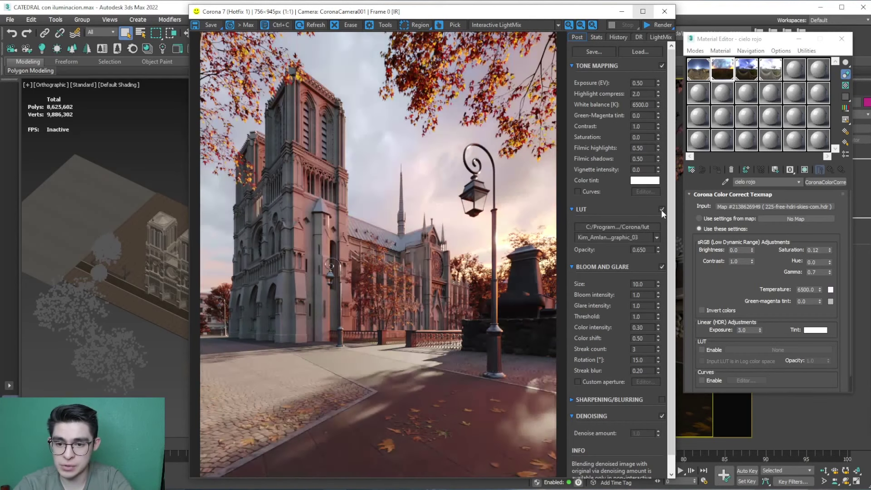
pyautogui.click(662, 210)
pyautogui.click(662, 210)
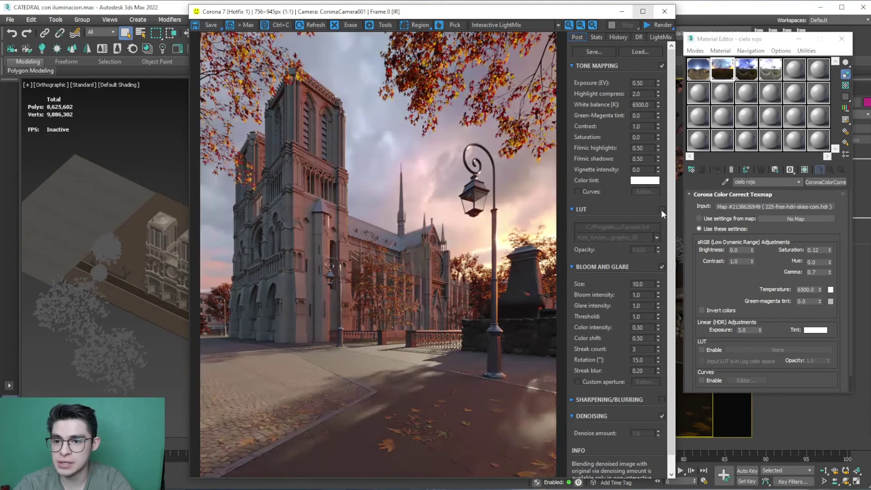
pyautogui.click(662, 210)
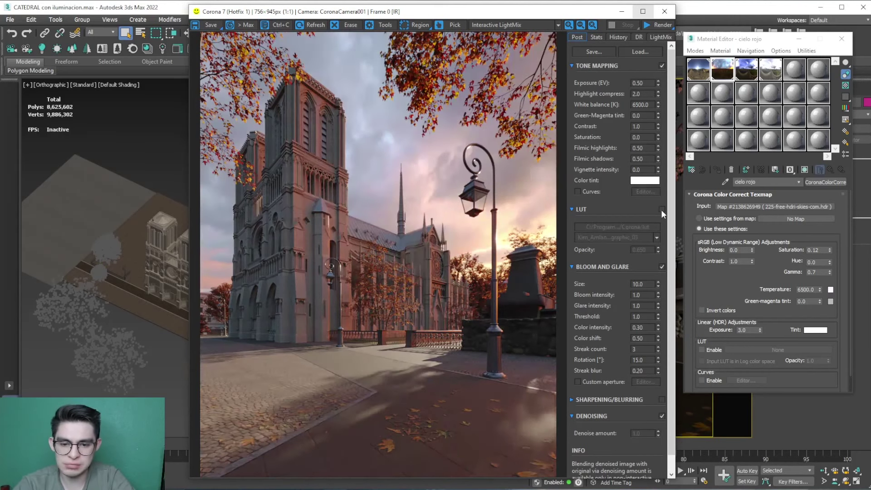
pyautogui.click(661, 209)
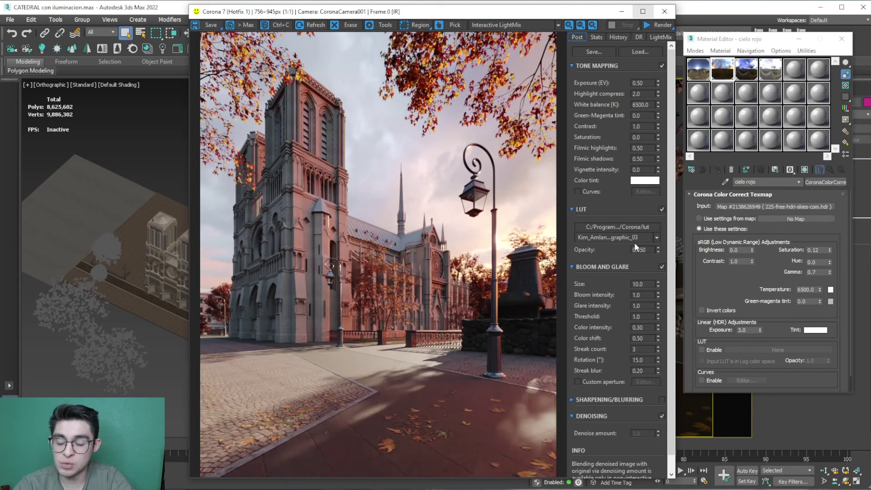
pyautogui.click(661, 209)
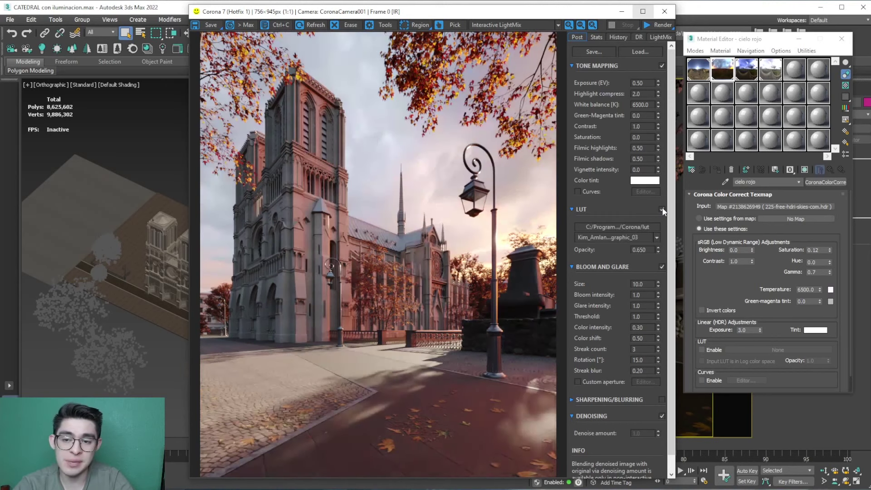
pyautogui.click(661, 267)
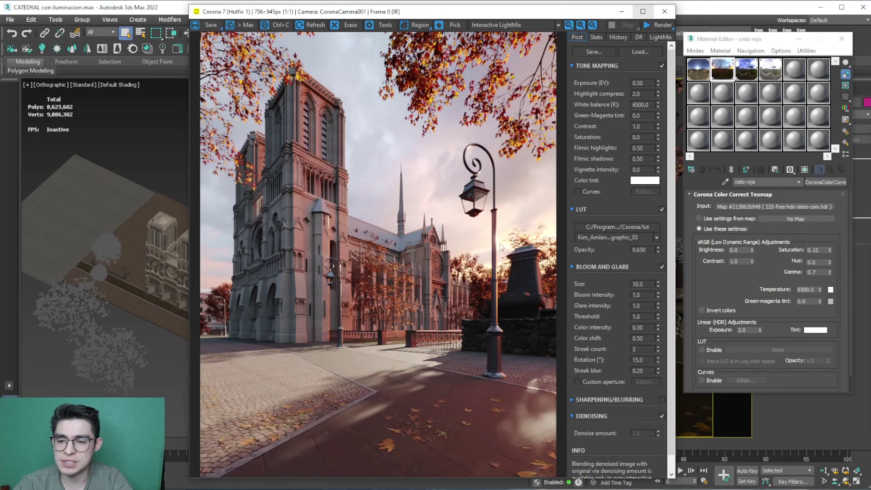
pyautogui.click(662, 267)
pyautogui.click(662, 266)
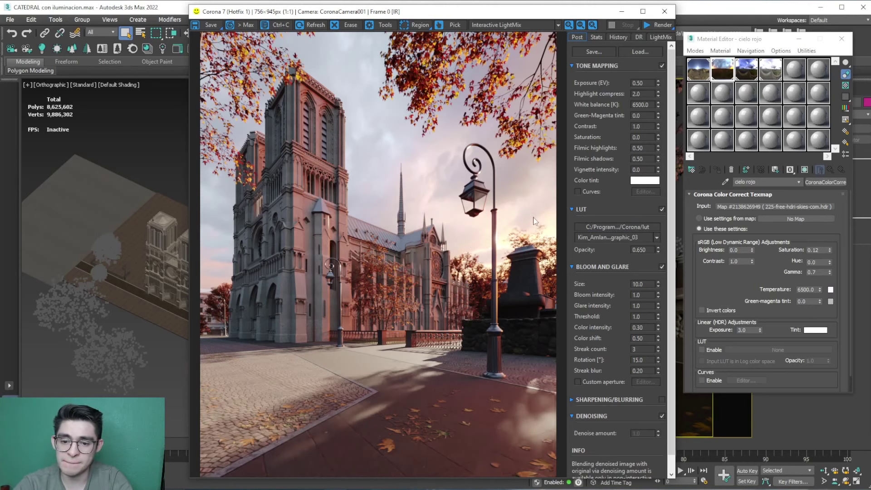
# - In LightMix, turn off the cielo environment and light the render with a cedar layer
pyautogui.moveTo(595, 17); pyautogui.dragTo(599, 16)
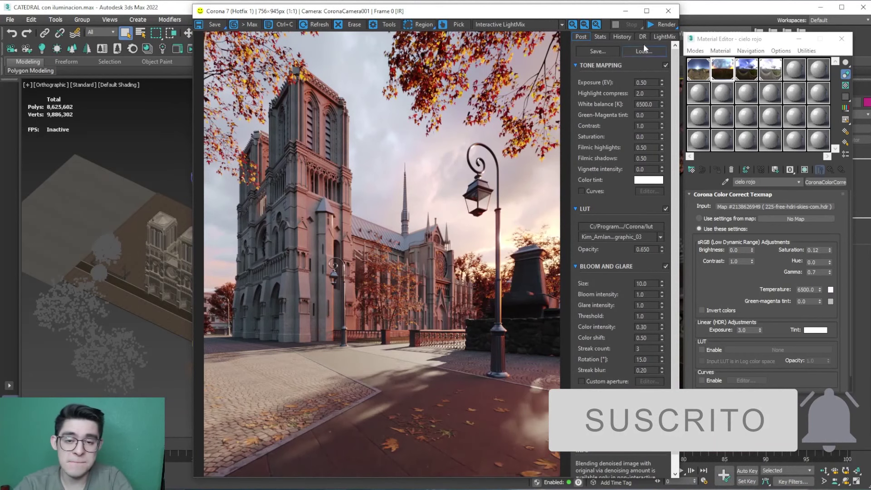
pyautogui.click(657, 37)
pyautogui.click(579, 60)
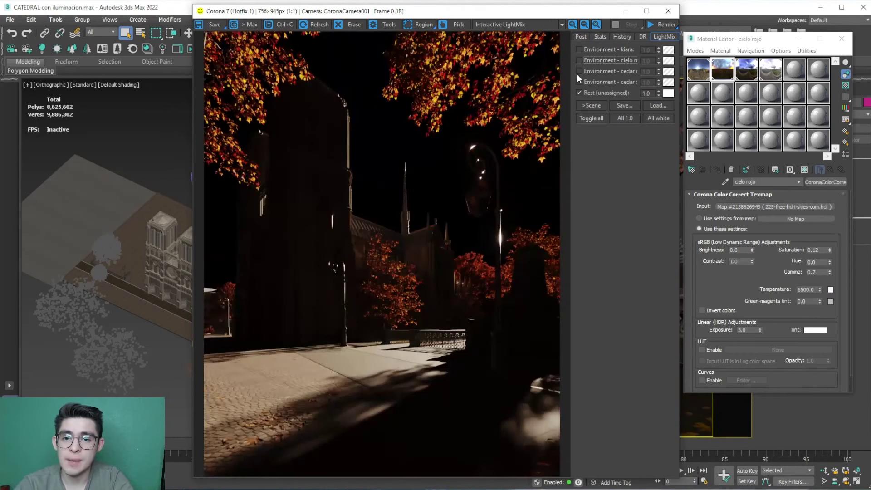
pyautogui.click(578, 81)
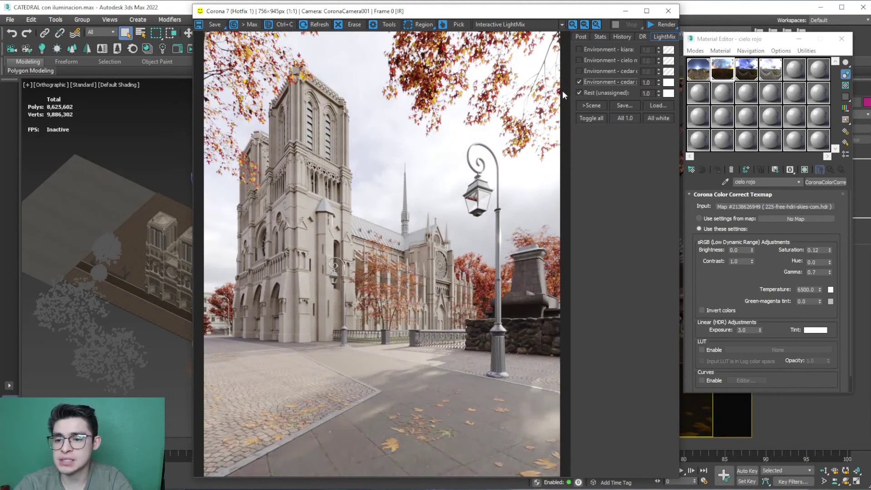
pyautogui.click(579, 81)
pyautogui.click(579, 72)
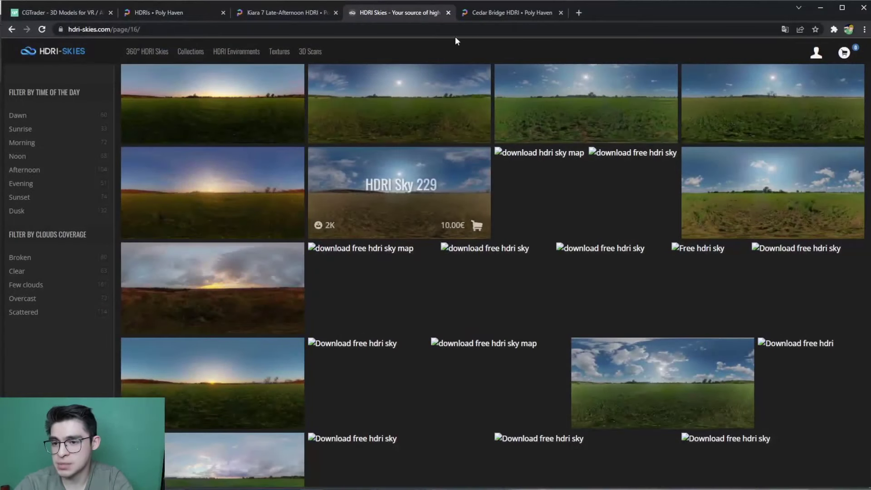
# - View the Cedar Bridge HDRI page on Poly Haven, then show the cedar map settings in 3ds Max
pyautogui.click(485, 15)
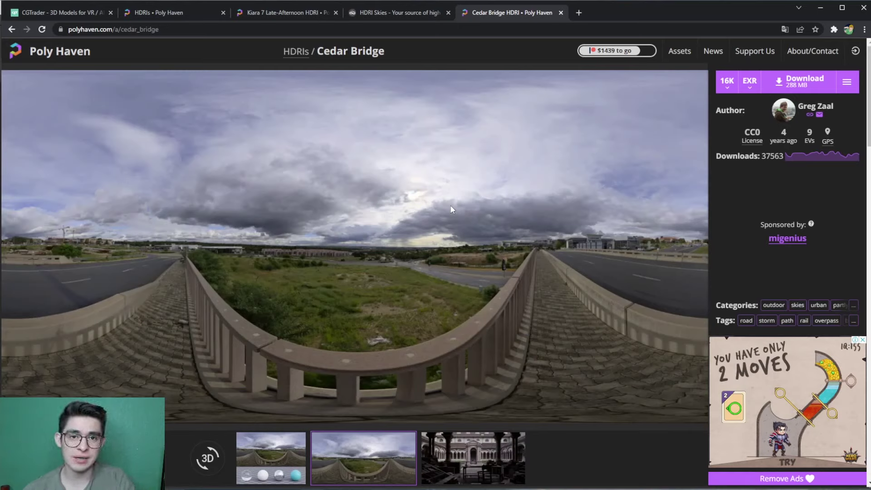
pyautogui.click(820, 8)
pyautogui.click(768, 76)
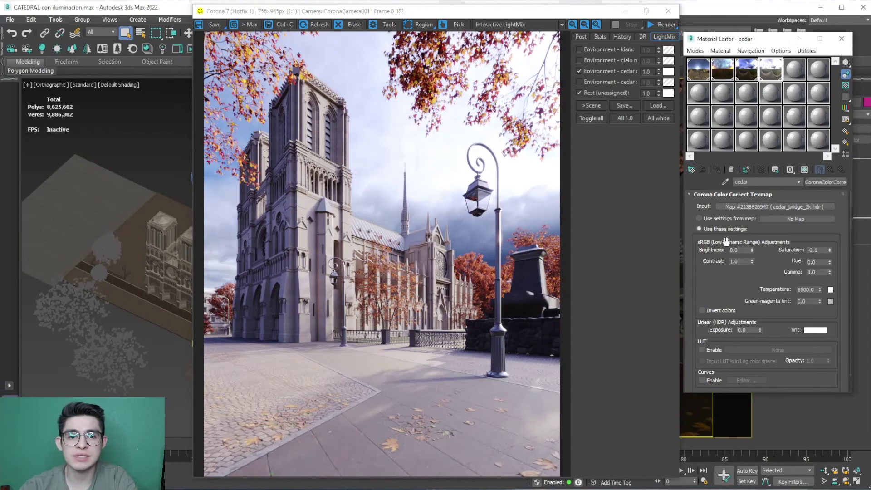
# - Inspect the cedar_bridge_2k.hdr bitmap and toggle the cedar environment layers in LightMix
pyautogui.click(726, 207)
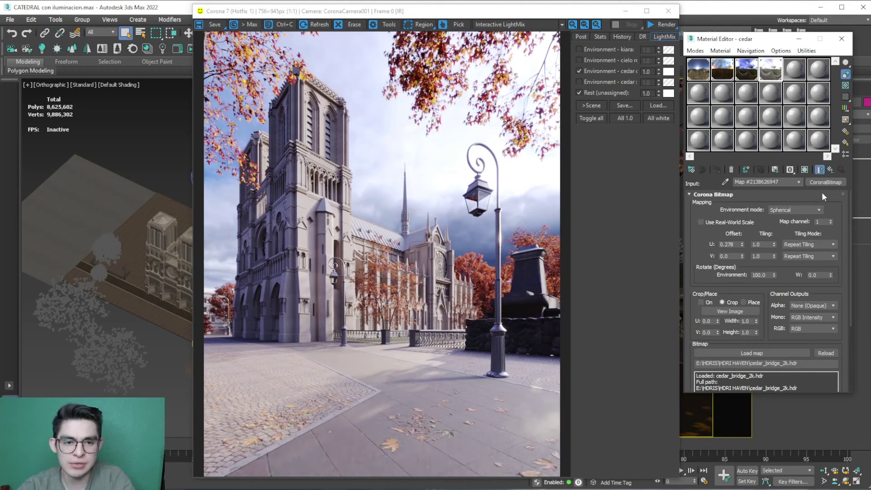
pyautogui.click(829, 170)
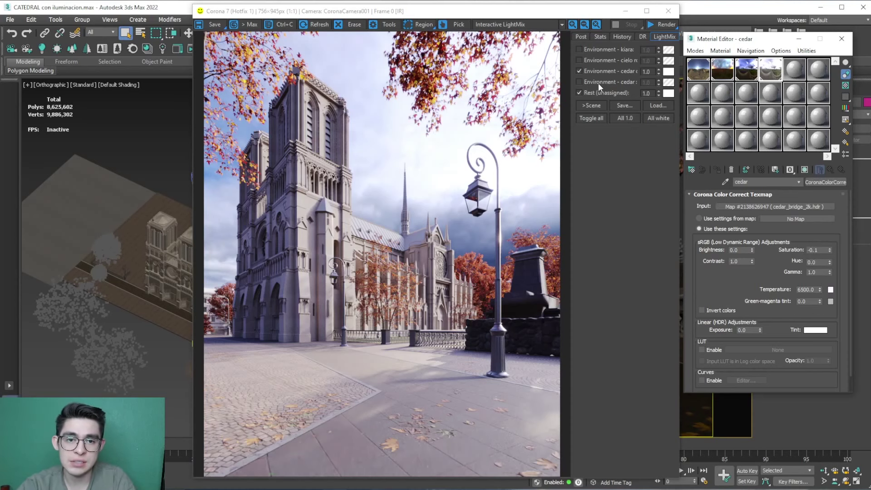
pyautogui.click(579, 71)
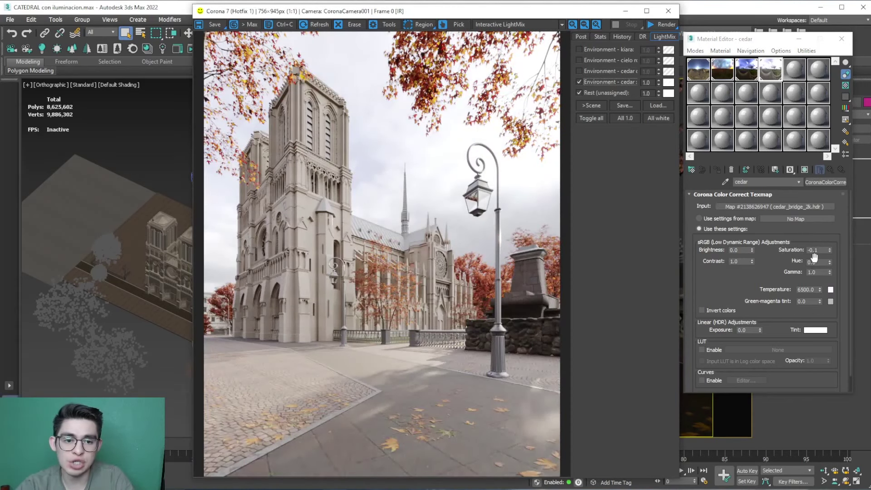
pyautogui.click(580, 82)
pyautogui.click(580, 71)
# - Review the cedar map colour correction: saturation 0.2, gamma 0.6, exposure -0.5
pyautogui.doubleClick(748, 76)
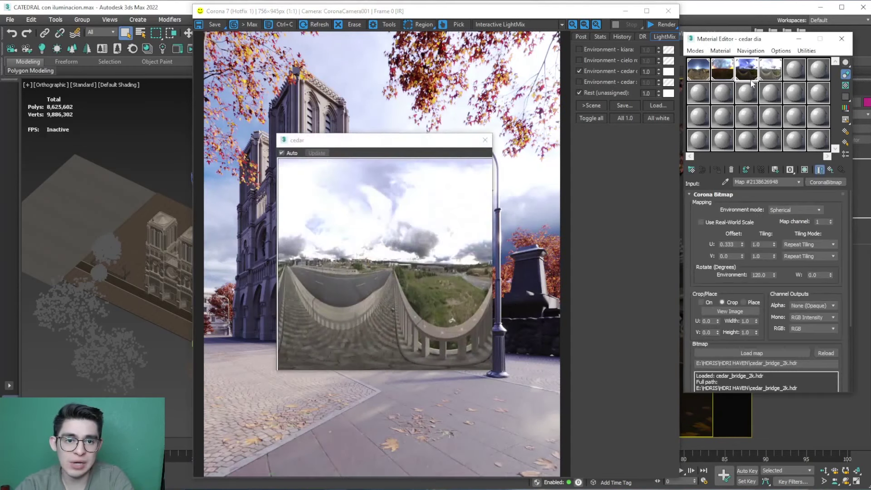
pyautogui.click(485, 140)
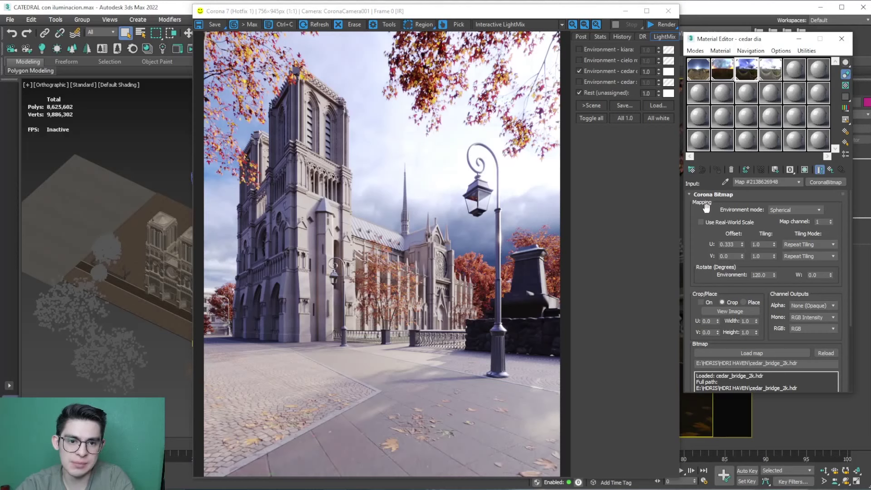
pyautogui.click(830, 170)
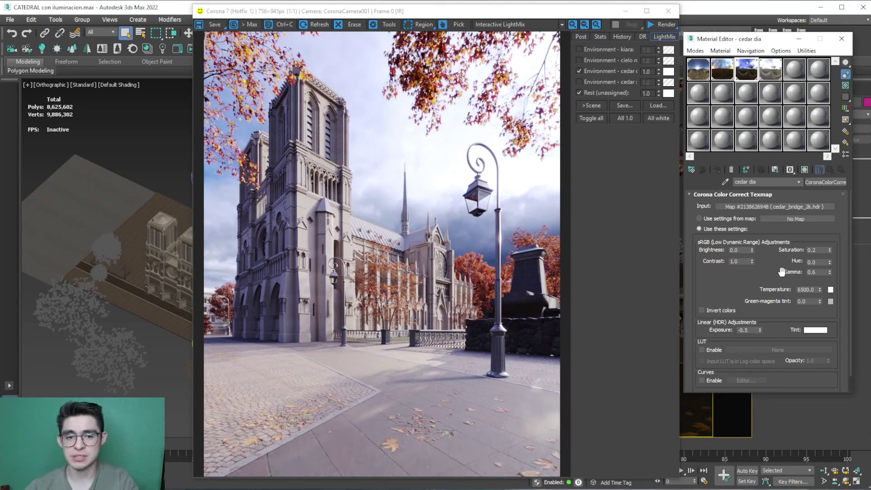
pyautogui.doubleClick(812, 250)
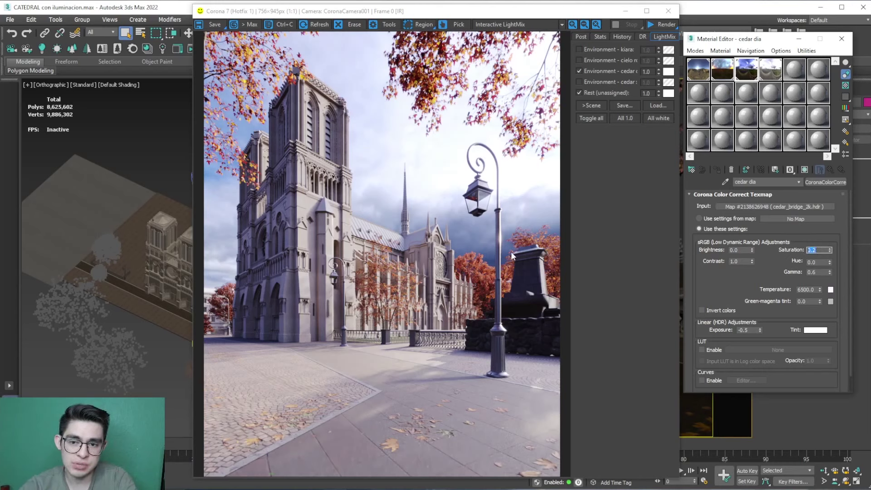
pyautogui.doubleClick(812, 273)
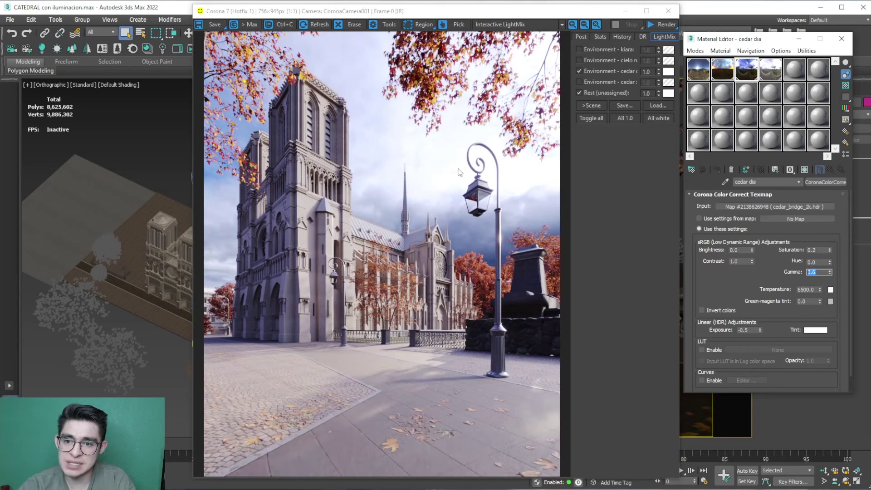
pyautogui.doubleClick(755, 330)
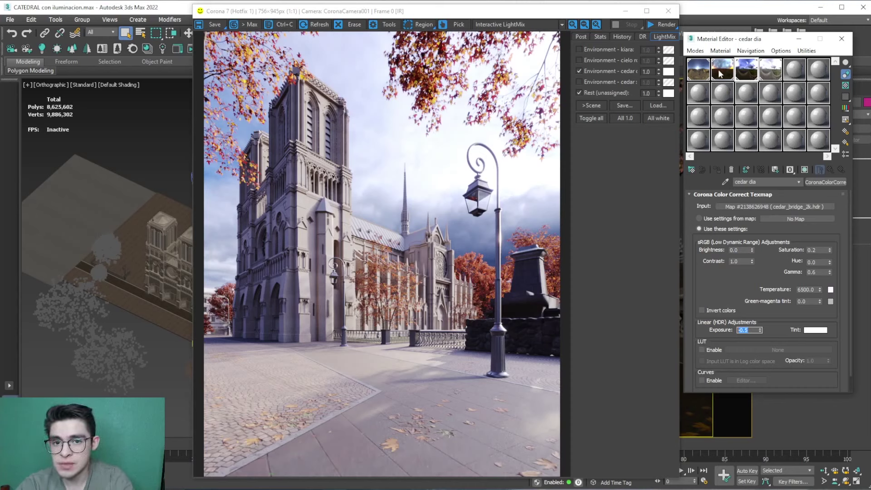
# - Compare the cielo rojo and kiara map settings, relight with cielo rojo, and reposition the render
pyautogui.click(722, 70)
pyautogui.click(721, 72)
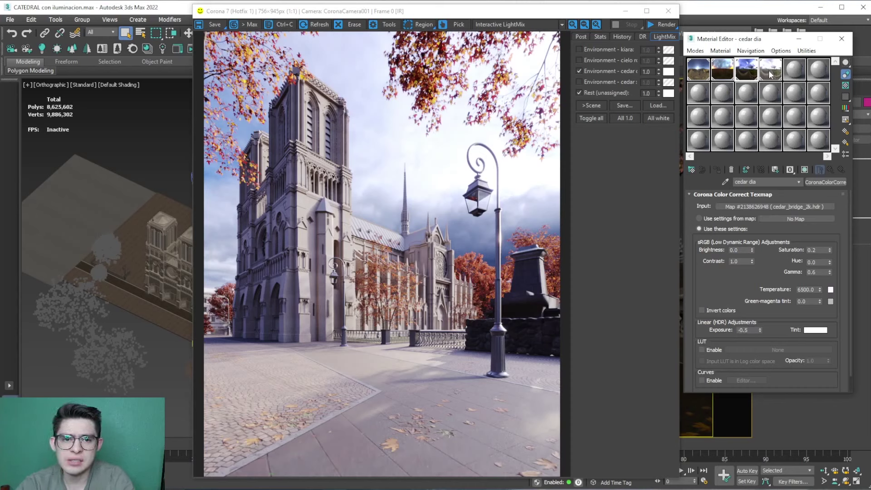
pyautogui.click(733, 72)
pyautogui.click(721, 75)
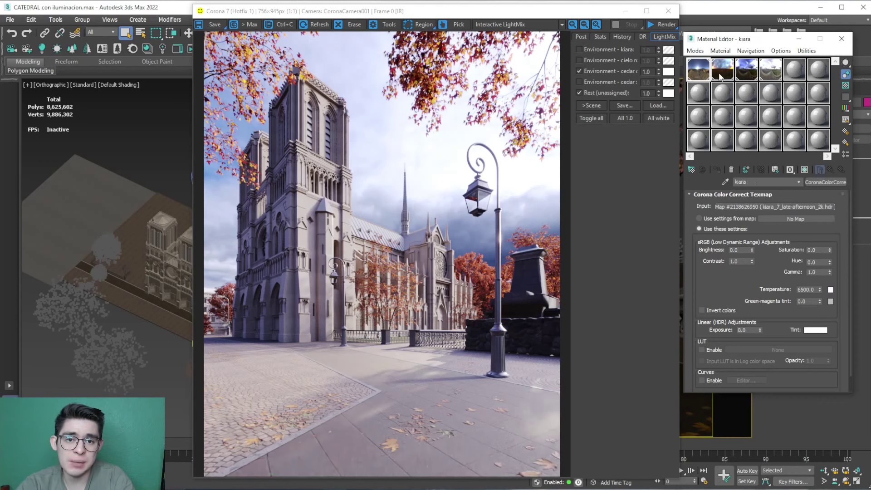
pyautogui.click(579, 71)
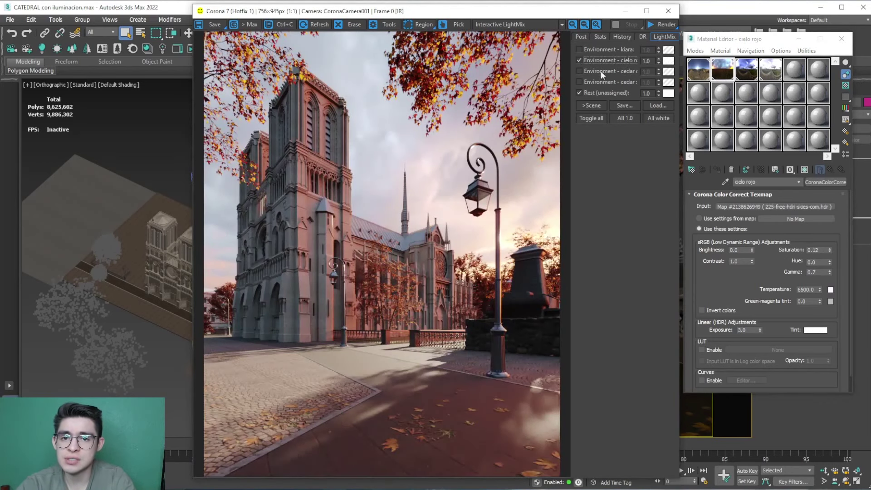
pyautogui.moveTo(561, 17); pyautogui.dragTo(561, 62)
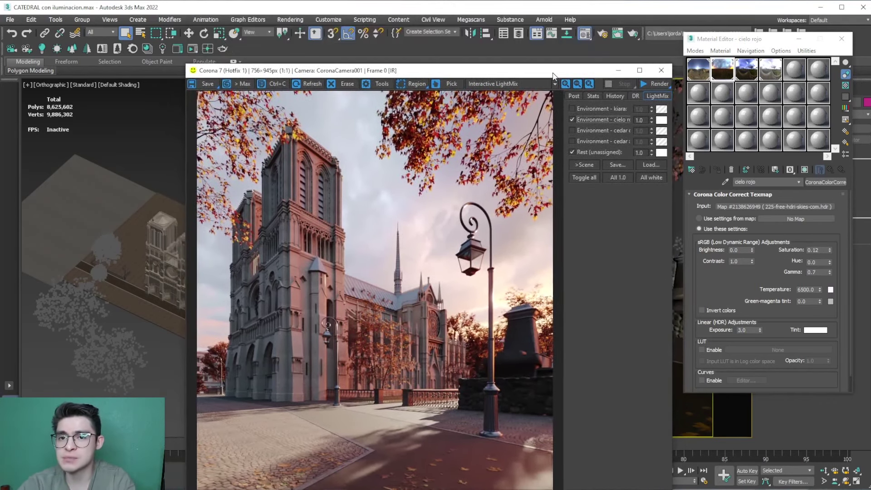
pyautogui.moveTo(269, 63)
pyautogui.mouseDown()
pyautogui.moveTo(240, 79)
pyautogui.moveTo(199, 45)
pyautogui.mouseUp()
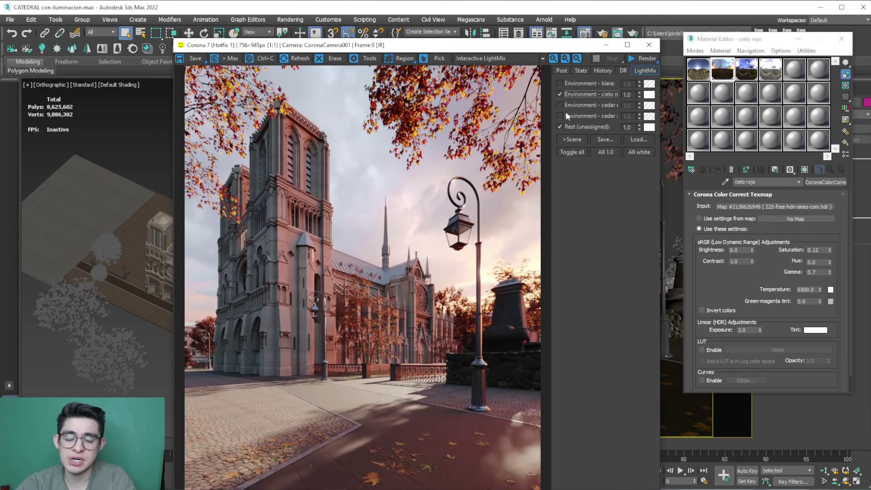
# - Light the render with the second, overcast cedar environment plus the unassigned lights
pyautogui.click(560, 93)
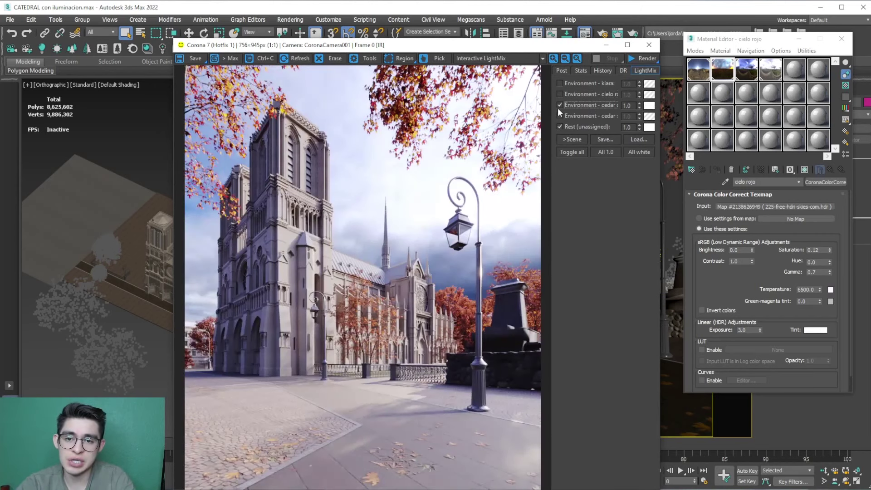
pyautogui.click(560, 106)
pyautogui.click(560, 116)
pyautogui.click(561, 126)
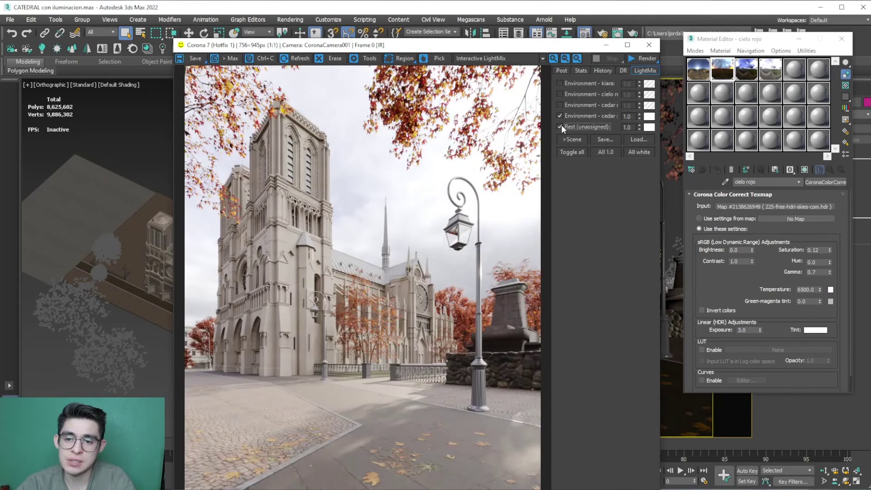
pyautogui.click(562, 126)
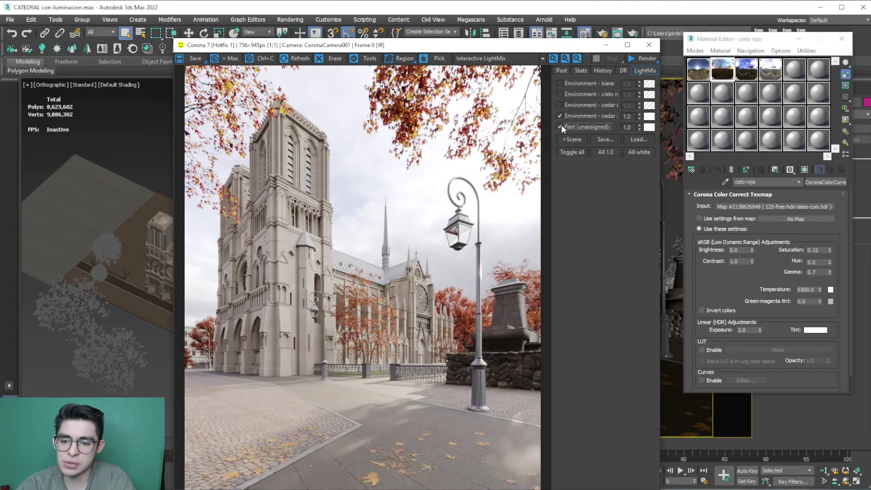
pyautogui.click(562, 126)
pyautogui.click(561, 125)
pyautogui.click(561, 126)
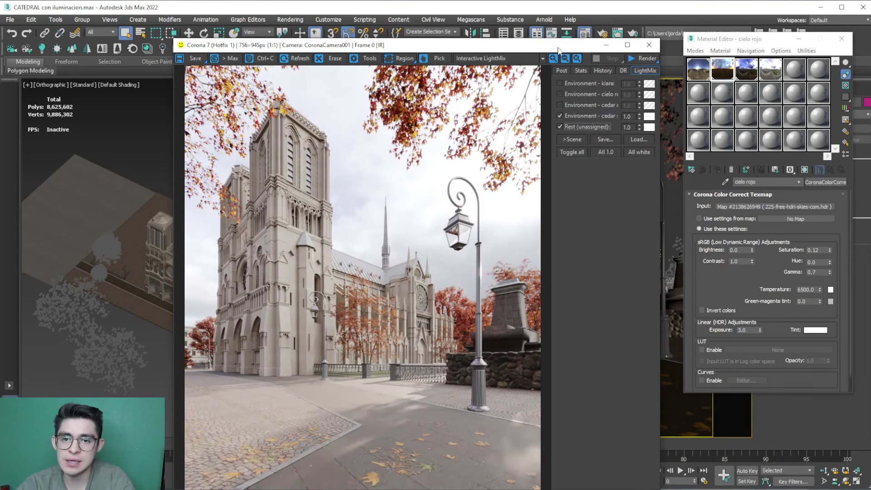
# - Move the render window aside and select CoronaSun001 to view its settings
pyautogui.moveTo(559, 50)
pyautogui.mouseDown()
pyautogui.moveTo(448, 341)
pyautogui.moveTo(488, 345)
pyautogui.moveTo(507, 52)
pyautogui.mouseUp()
pyautogui.click(293, 174)
pyautogui.click(841, 39)
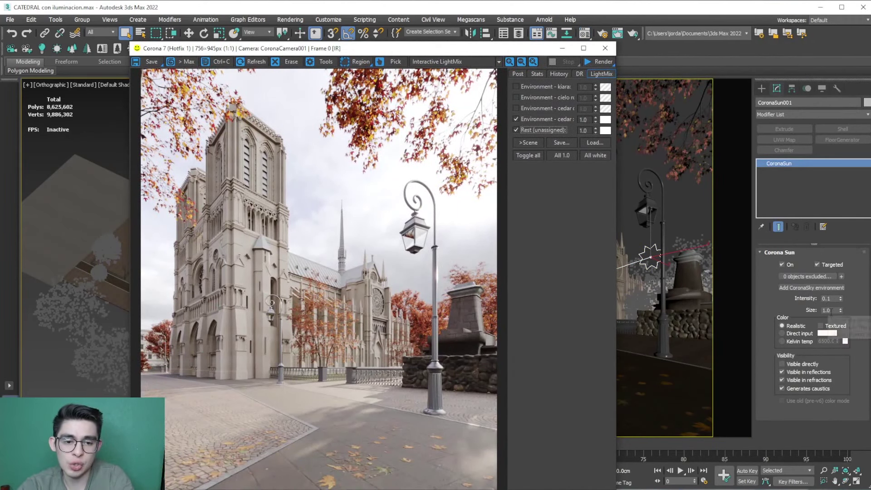
# - Minimise the render window, inspect the tree arbol123 in the camera view, then deselect it
pyautogui.click(563, 48)
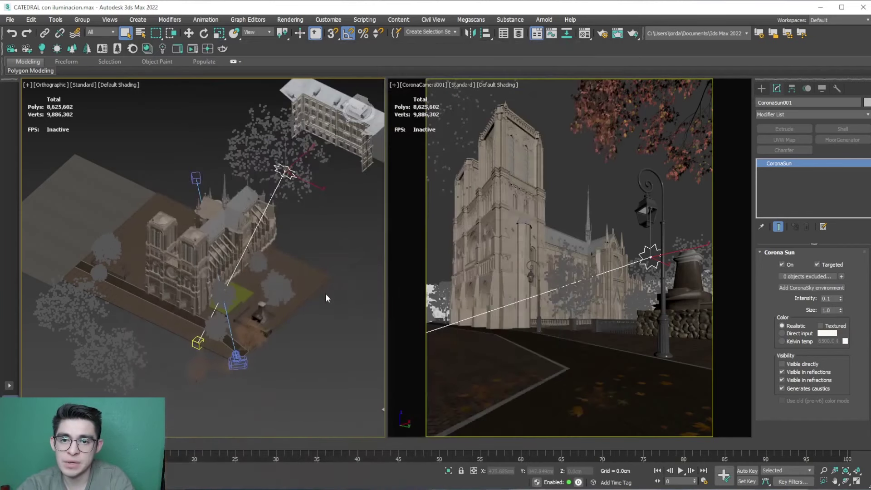
pyautogui.click(310, 321)
pyautogui.click(272, 149)
pyautogui.click(584, 170)
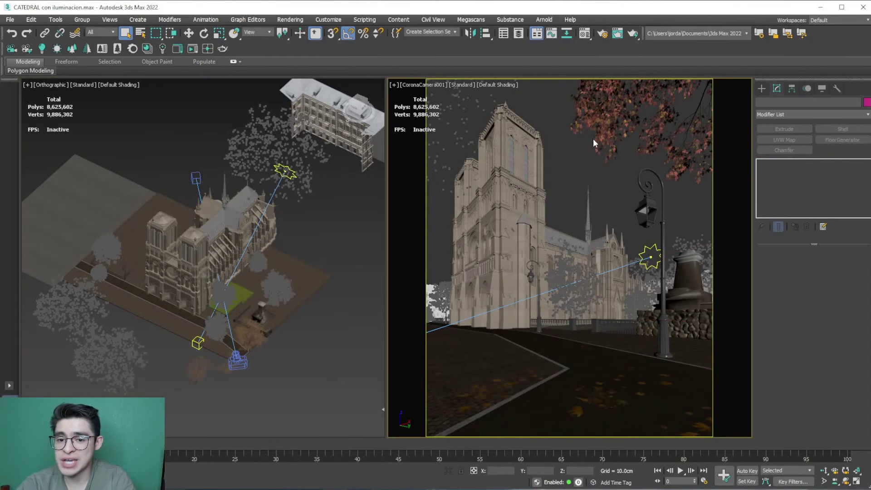
pyautogui.click(594, 143)
pyautogui.click(581, 173)
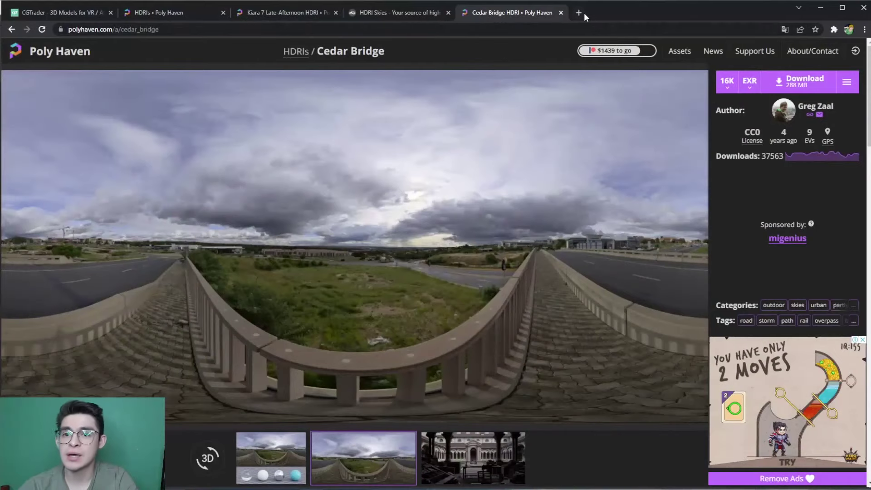
# - Search for 'maxtree' in a new tab and open the maxtree.org plant models store
pyautogui.click(584, 14)
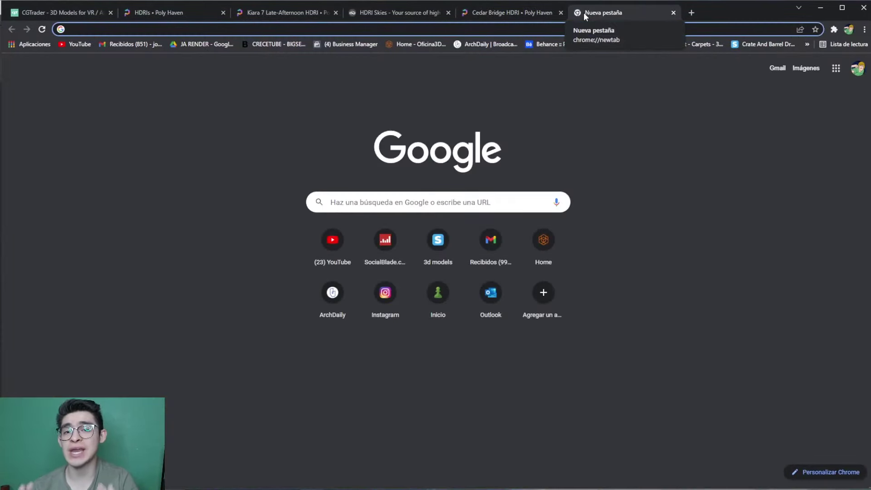
pyautogui.write('maxtree')
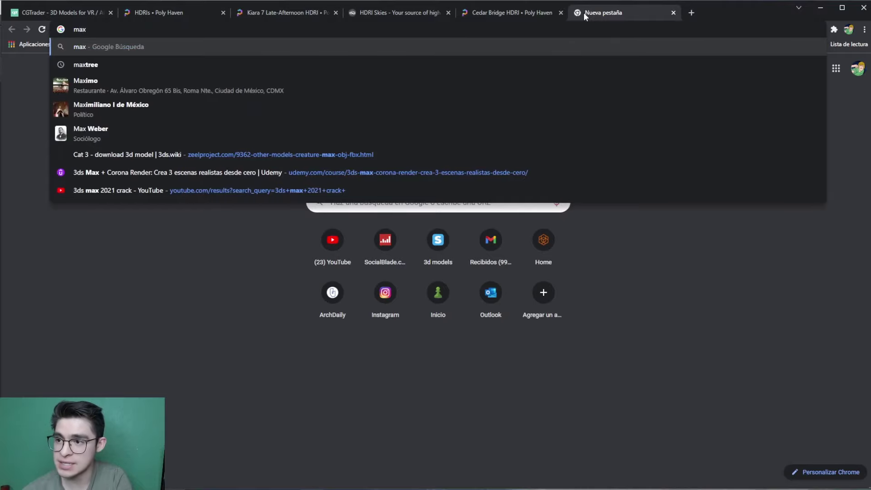
pyautogui.press('Return')
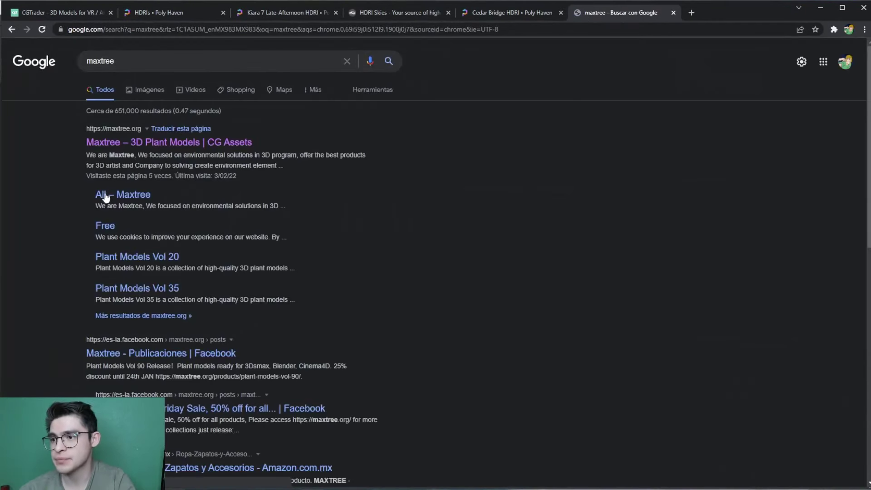
pyautogui.click(221, 138)
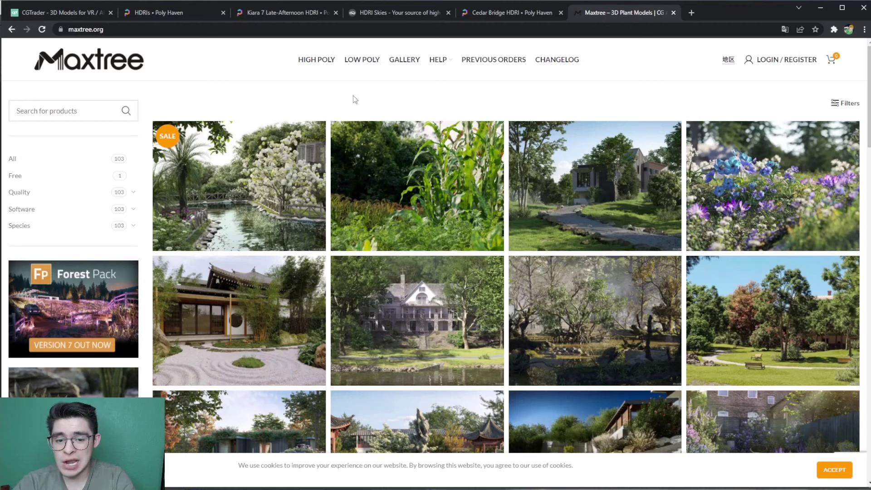
pyautogui.moveTo(594, 319)
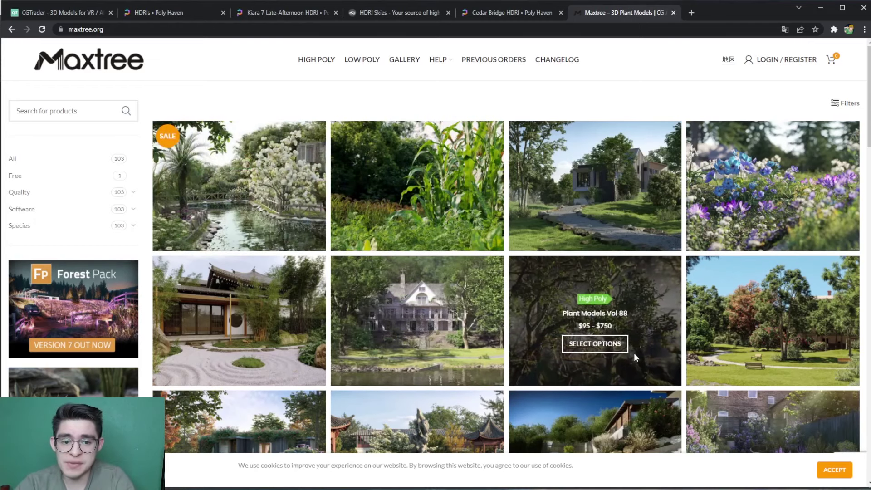
# - Open Maxtree's Plant Models Vol 94 page, then bring up the MT_PM_V48_Mesh_Corona sample folder
pyautogui.click(286, 174)
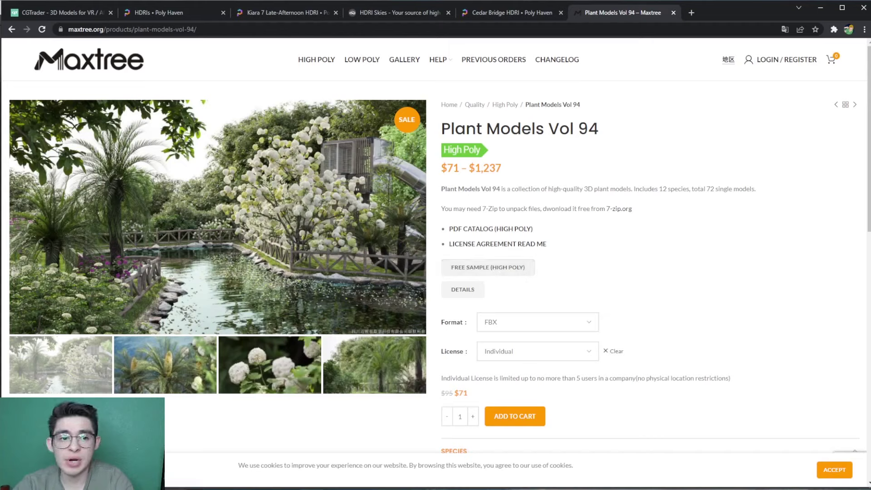
pyautogui.hotkey('alt', 'Tab')
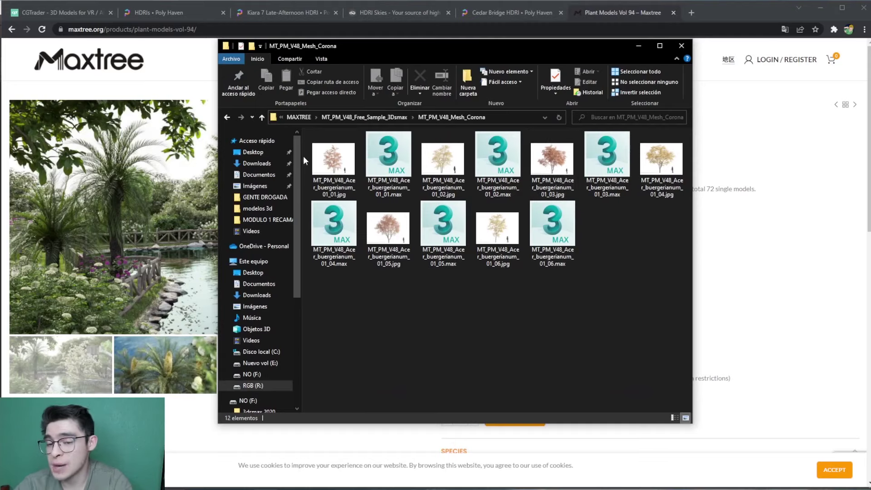
# - Flip through the Acer tree preview images in the sample folder, then close the viewer
pyautogui.doubleClick(333, 161)
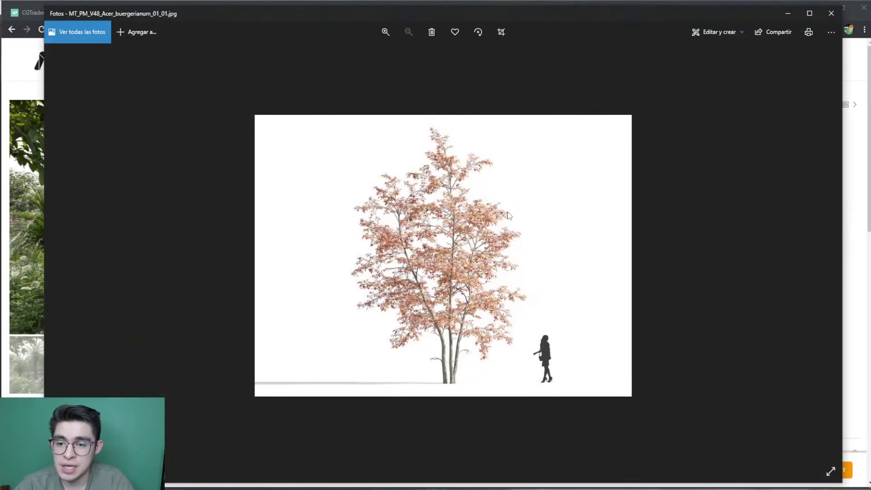
pyautogui.press('Right')
pyautogui.press('Right')
pyautogui.press('Right')
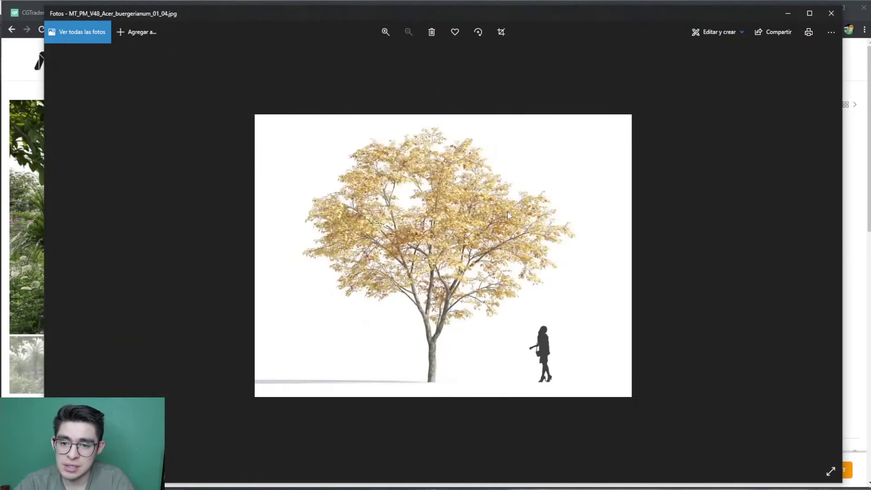
pyautogui.press('Right')
pyautogui.press('Right')
pyautogui.press('Left')
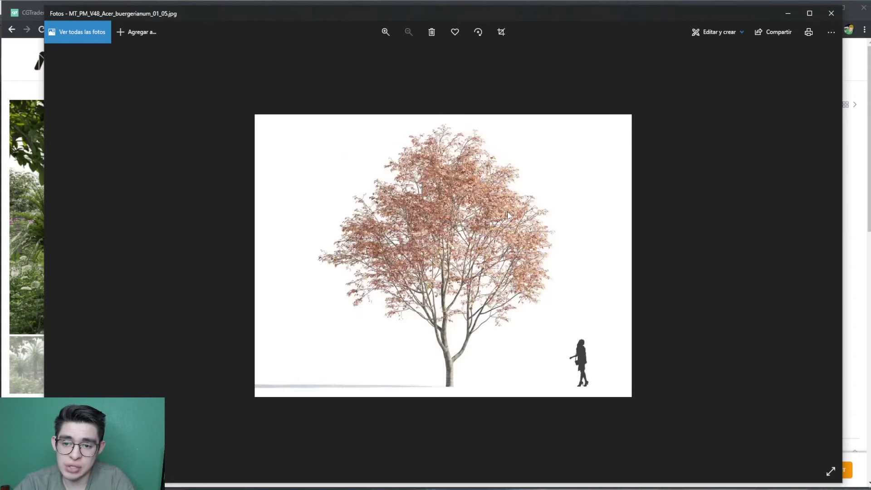
pyautogui.press('Left')
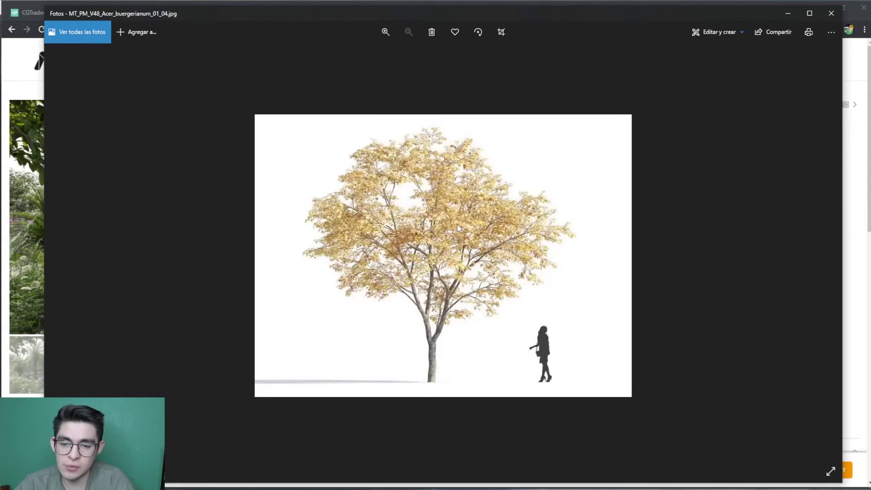
pyautogui.press('Left')
pyautogui.press('Left')
pyautogui.press('Right')
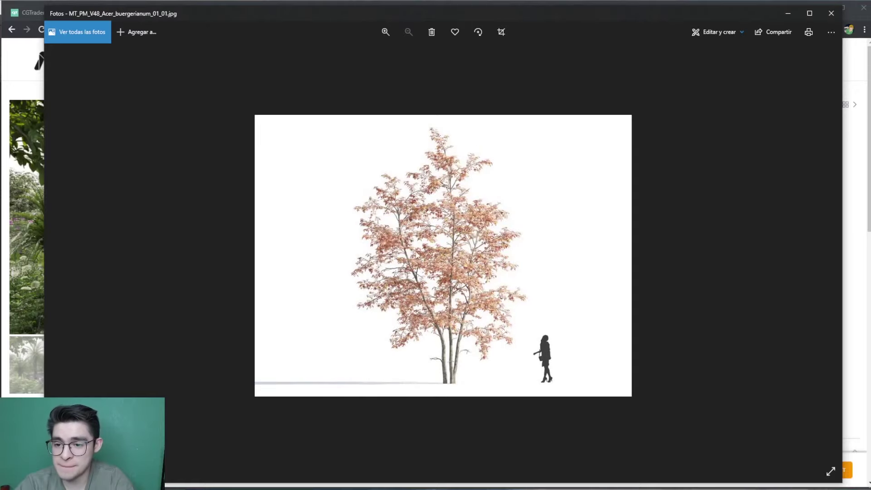
pyautogui.press('Right')
pyautogui.press('Right')
pyautogui.press('Right')
pyautogui.press('Right')
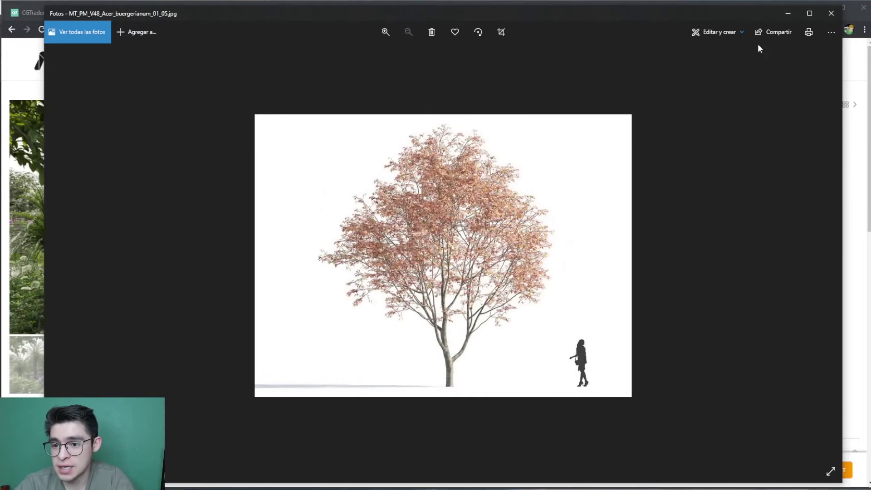
pyautogui.click(780, 14)
# - Return to the MAXTREE folder and minimize Explorer and Chrome to reveal the 3ds Max scene
pyautogui.hotkey('alt', 'Up')
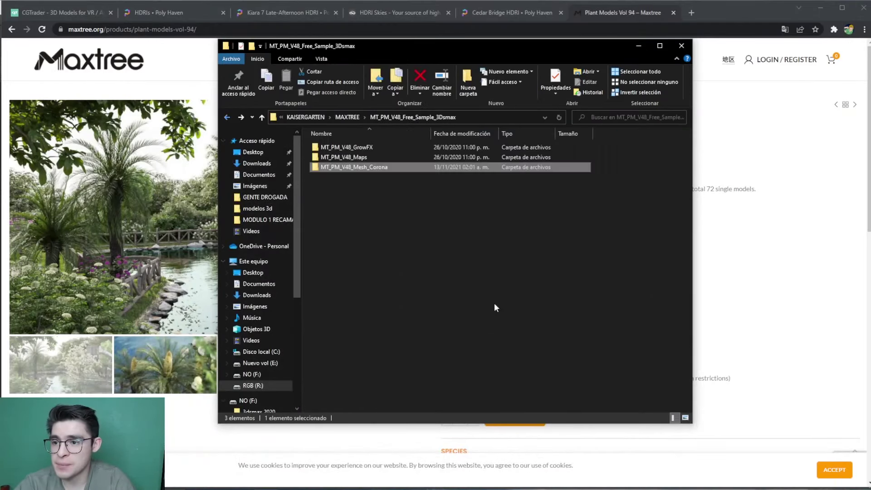
pyautogui.click(227, 117)
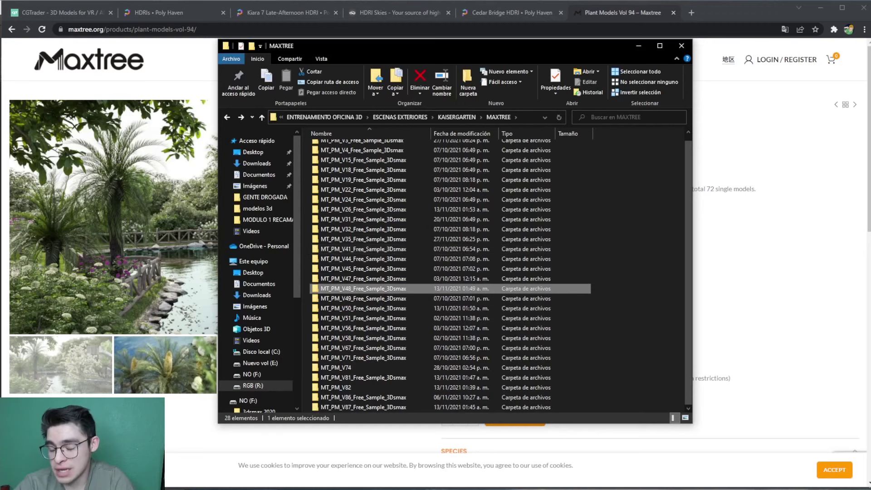
pyautogui.click(637, 47)
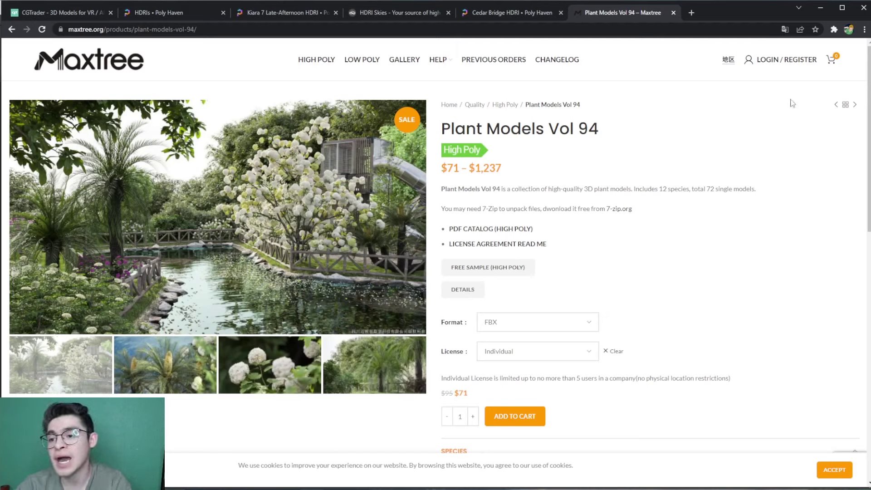
pyautogui.click(820, 8)
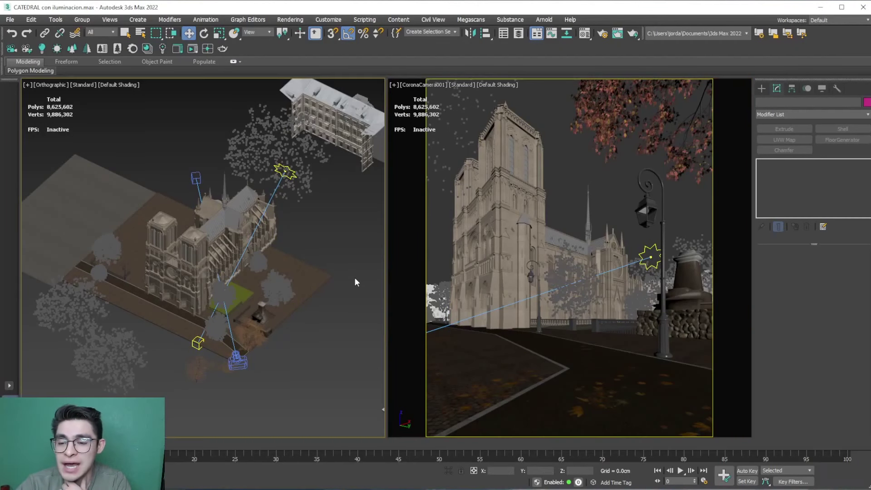
# - Isolate the cathedral group with Alt+Q and toggle the F4 edged-faces display
pyautogui.click(529, 228)
pyautogui.click(565, 199)
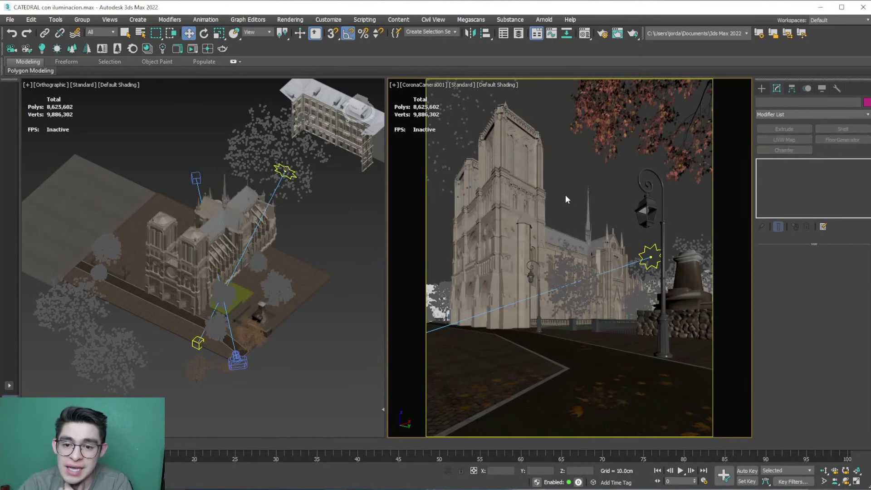
pyautogui.click(477, 230)
pyautogui.scroll(5, 192, 295)
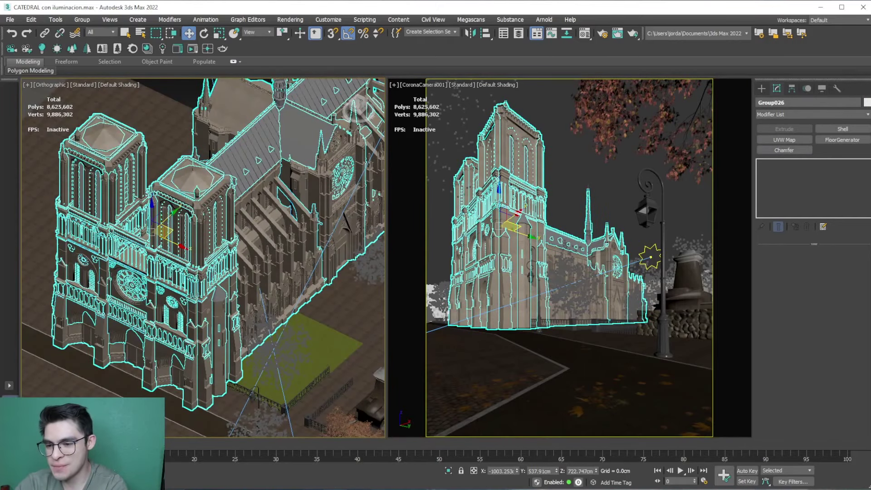
pyautogui.press('F4')
pyautogui.hotkey('alt', 'q')
pyautogui.scroll(5, 236, 358)
pyautogui.click(236, 358)
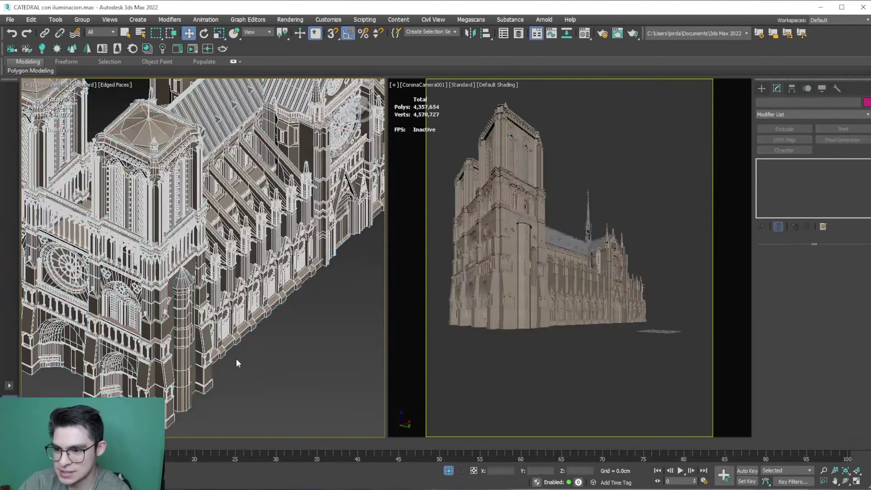
pyautogui.scroll(-5, 236, 363)
pyautogui.press('F4')
# - Orbit and zoom the viewport onto the cathedral facade
pyautogui.moveTo(230, 376)
pyautogui.keyDown('alt'); pyautogui.mouseDown(button='middle')
pyautogui.moveTo(284, 378)
pyautogui.moveTo(266, 399)
pyautogui.mouseUp(button='middle'); pyautogui.keyUp('alt')
pyautogui.scroll(-2, 263, 391)
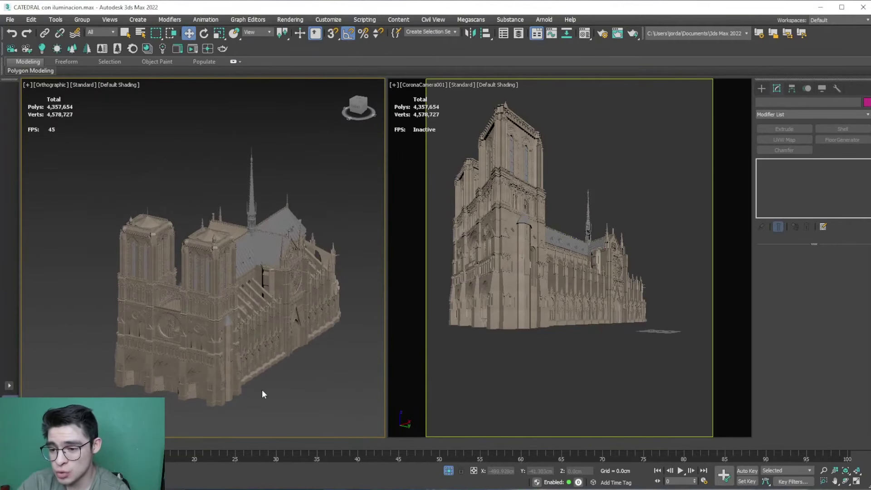
pyautogui.scroll(3, 263, 394)
pyautogui.moveTo(263, 394); pyautogui.dragTo(274, 392, button='middle')
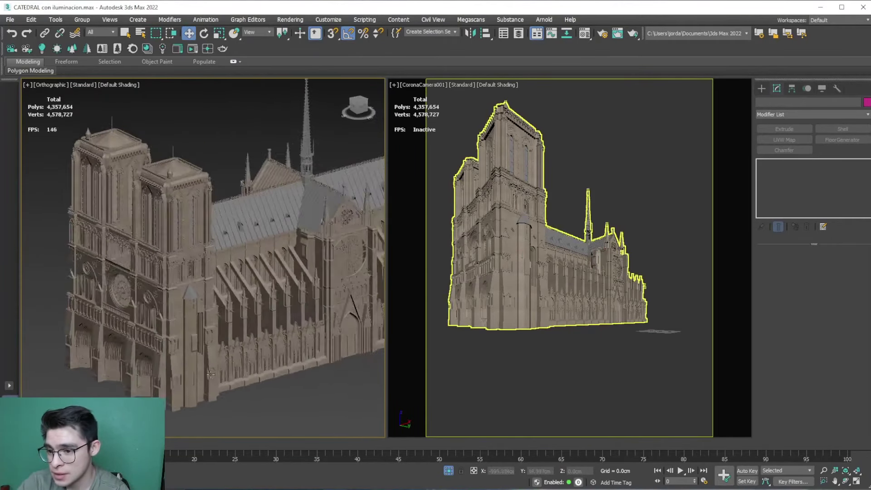
pyautogui.scroll(-3, 256, 383)
pyautogui.scroll(2, 256, 384)
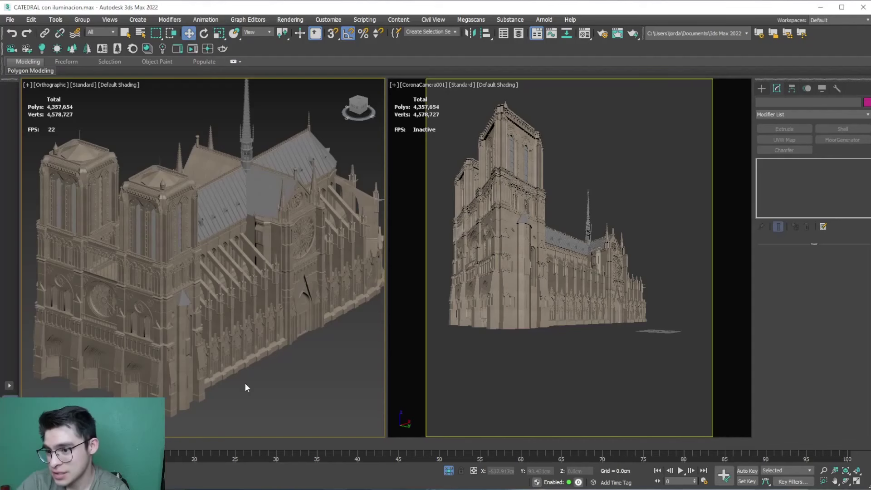
pyautogui.scroll(-2, 245, 383)
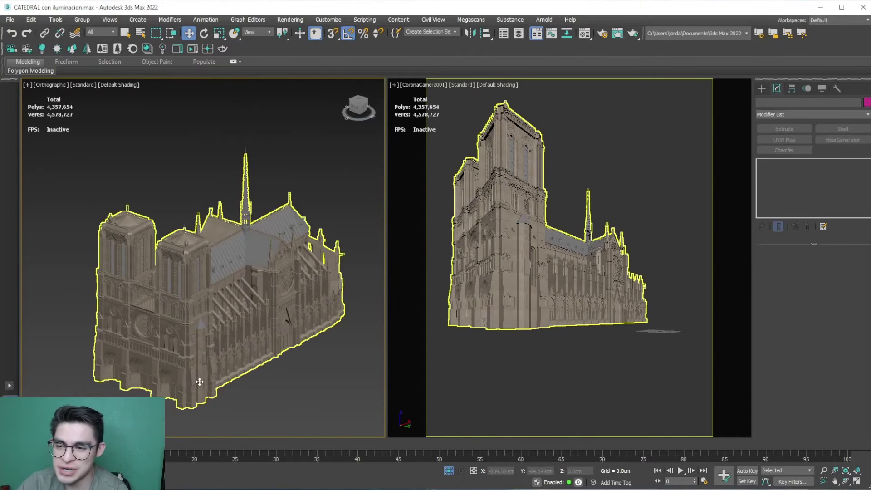
# - Select the cathedral and zoom in on it with edged faces shown
pyautogui.click(200, 382)
pyautogui.scroll(3, 200, 383)
pyautogui.scroll(2, 214, 361)
pyautogui.press('F4')
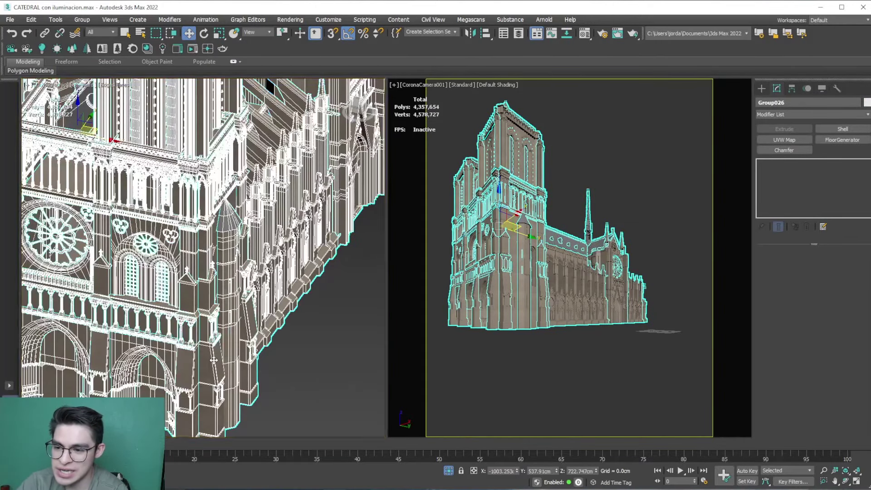
pyautogui.scroll(2, 222, 359)
pyautogui.scroll(1, 228, 358)
pyautogui.scroll(-8, 229, 357)
pyautogui.scroll(4, 254, 345)
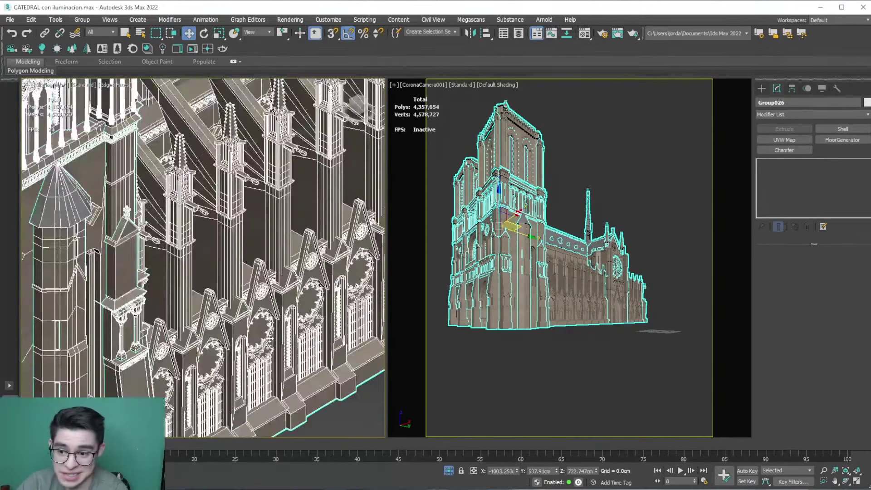
pyautogui.scroll(2, 265, 340)
pyautogui.scroll(2, 270, 338)
pyautogui.scroll(-3, 270, 338)
pyautogui.scroll(-4, 269, 338)
# - Orbit and pan across the cathedral, then deselect it and turn edged faces off
pyautogui.keyDown('alt'); pyautogui.moveTo(270, 338); pyautogui.dragTo(259, 300, button='middle'); pyautogui.keyUp('alt')
pyautogui.moveTo(141, 270); pyautogui.dragTo(195, 271, button='middle')
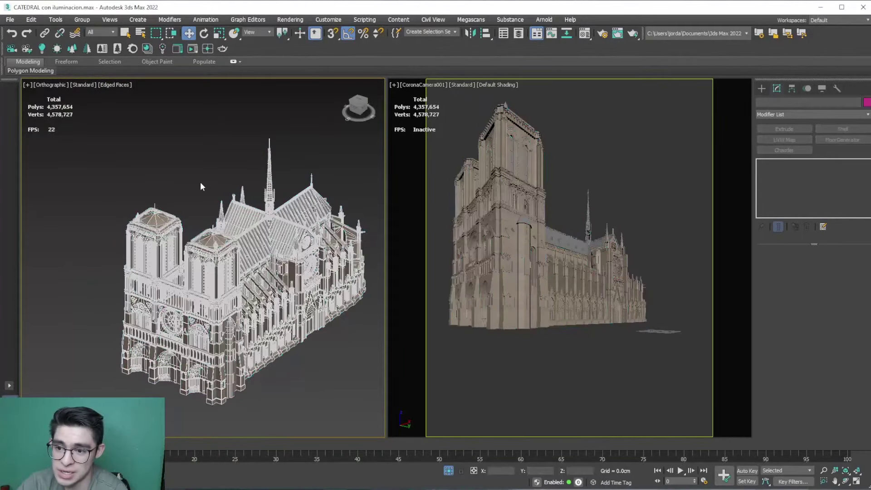
pyautogui.hotkey('ctrl', 'd')
pyautogui.press('F4')
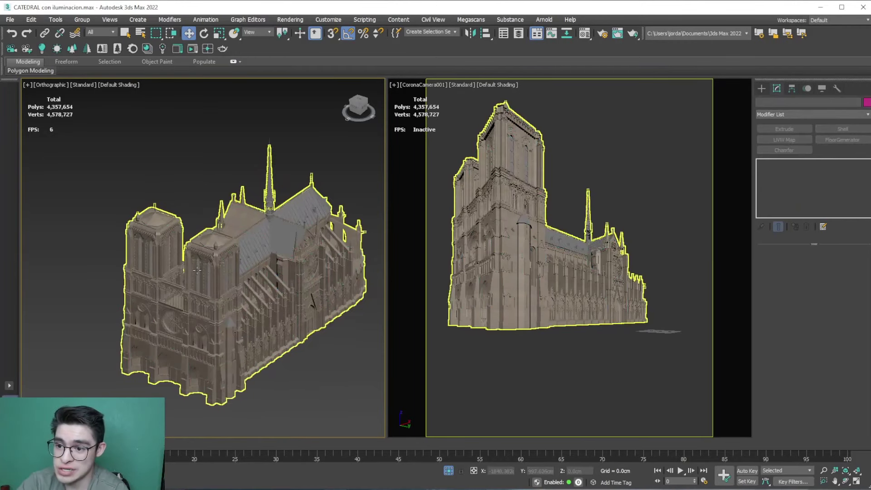
# - Pan up past the rose window and orbit to the cathedral's opposite side with edged faces on
pyautogui.scroll(4, 150, 299)
pyautogui.scroll(3, 161, 314)
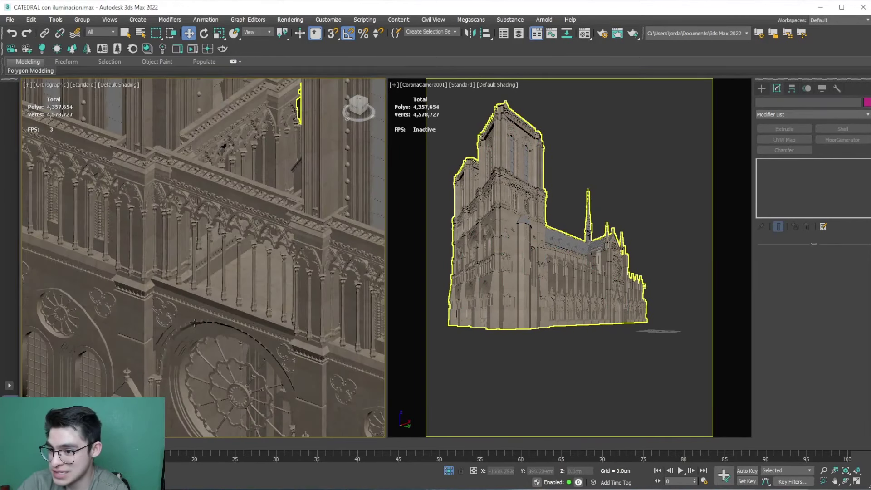
pyautogui.scroll(-3, 195, 323)
pyautogui.moveTo(194, 323); pyautogui.dragTo(287, 198, button='middle')
pyautogui.scroll(5, 287, 198)
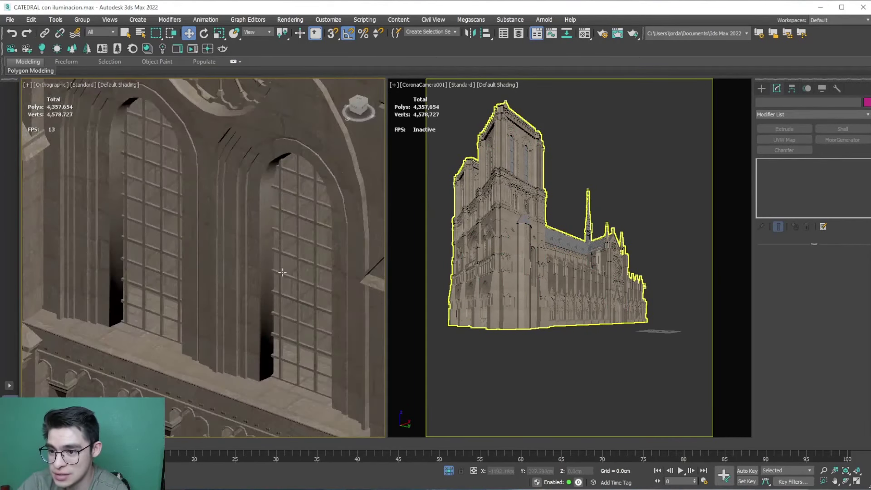
pyautogui.press('F4')
pyautogui.scroll(-5, 282, 272)
pyautogui.scroll(-5, 282, 273)
pyautogui.scroll(-5, 282, 272)
pyautogui.moveTo(282, 272)
pyautogui.keyDown('alt'); pyautogui.mouseDown(button='middle')
pyautogui.moveTo(269, 303)
pyautogui.moveTo(146, 303)
pyautogui.moveTo(287, 291)
pyautogui.mouseUp(button='middle'); pyautogui.keyUp('alt')
# - Return to plain shading and orbit to a front three-quarter view of the cathedral
pyautogui.press('F4')
pyautogui.scroll(3, 287, 292)
pyautogui.scroll(3, 287, 292)
pyautogui.scroll(3, 287, 291)
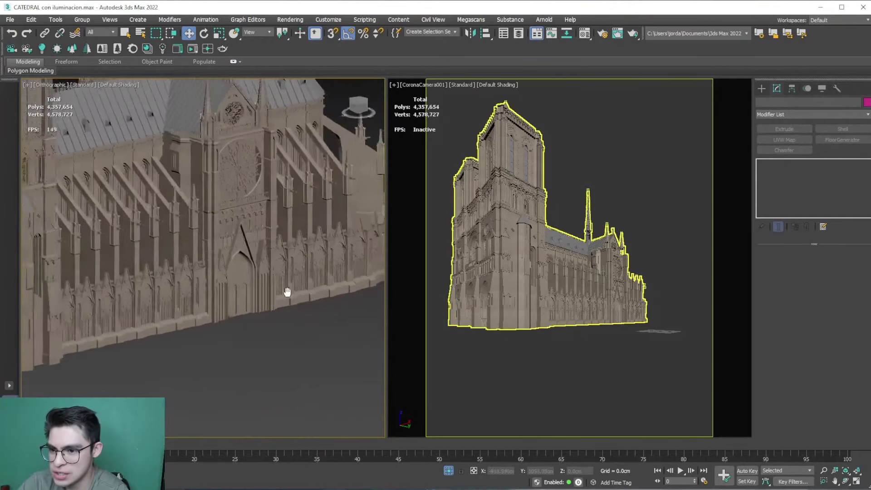
pyautogui.scroll(-8, 287, 292)
pyautogui.keyDown('alt'); pyautogui.moveTo(204, 298); pyautogui.dragTo(304, 366, button='middle'); pyautogui.keyUp('alt')
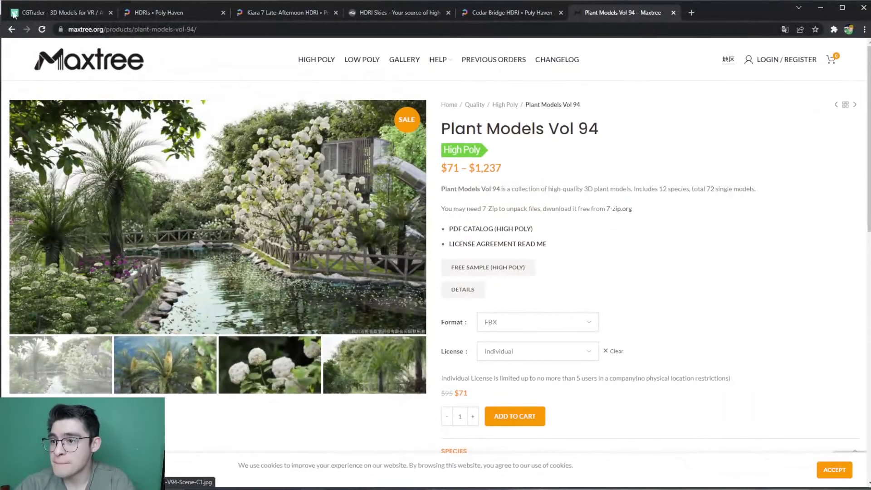
pyautogui.click(14, 13)
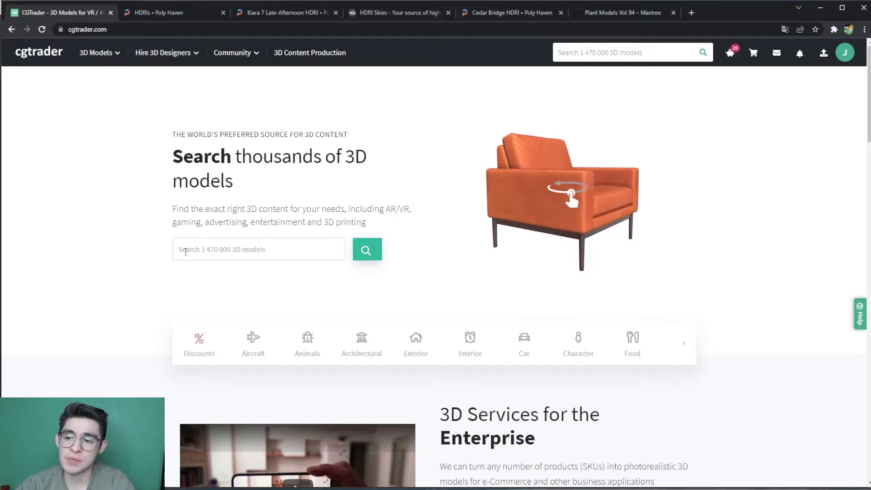
# - Search CGTrader for 'notredame' and filter the results to the 6 free models
pyautogui.click(212, 248)
pyautogui.write('notre')
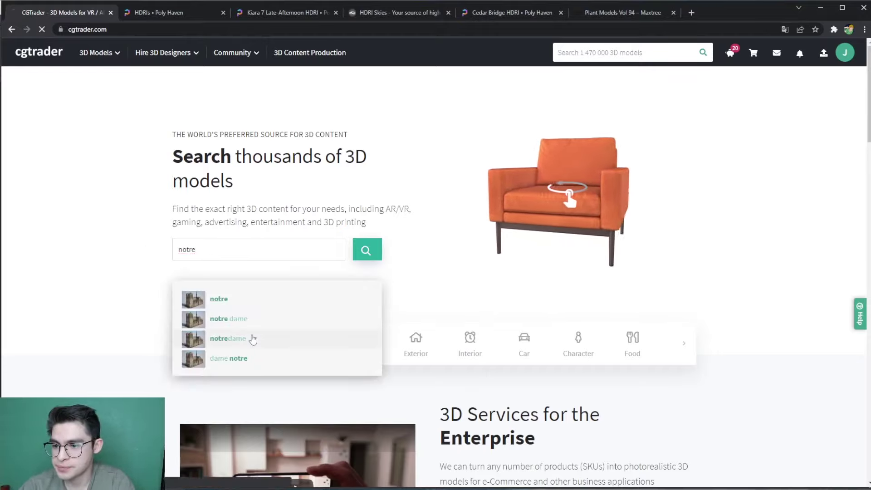
pyautogui.click(252, 338)
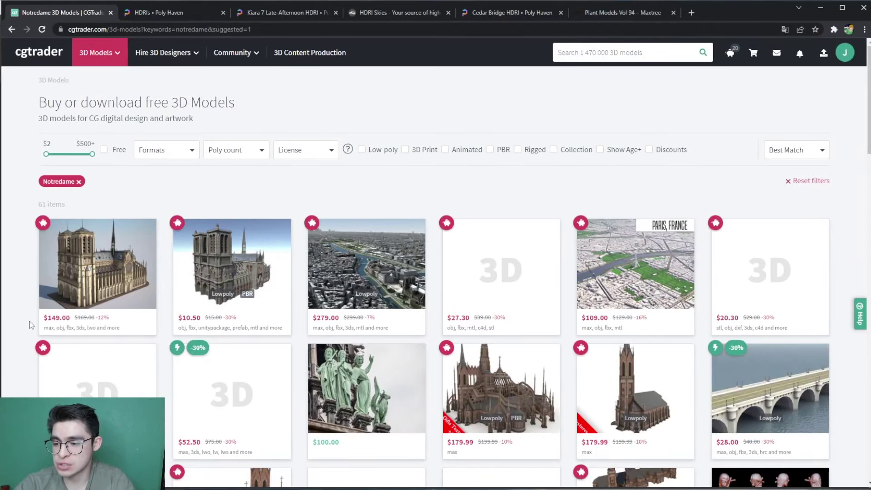
pyautogui.click(108, 151)
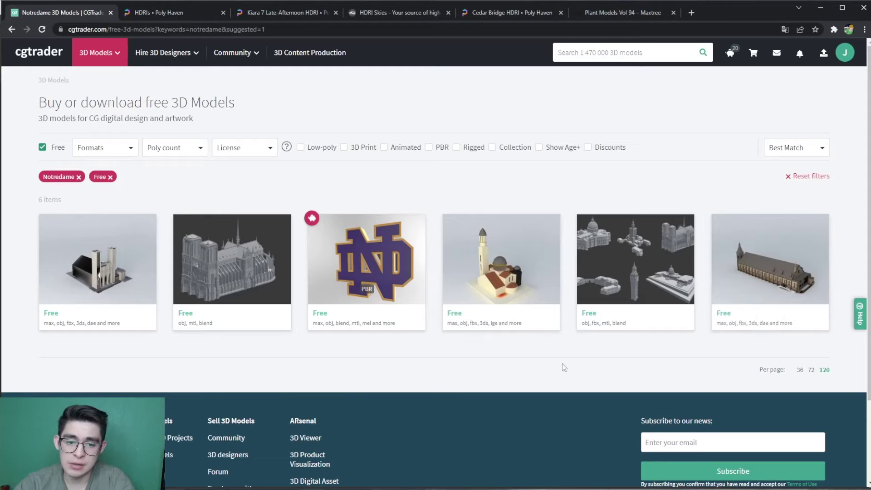
# - Open the free Architecture Pack model page and scroll through its description
pyautogui.click(631, 261)
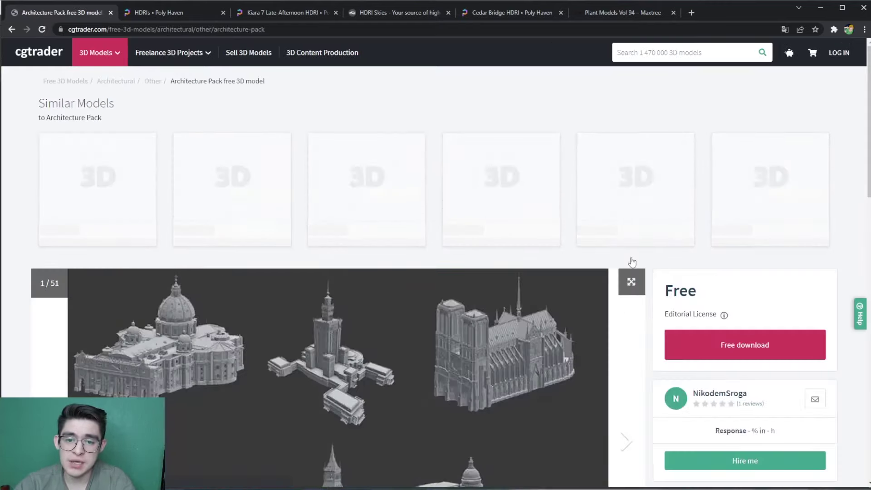
pyautogui.scroll(-3, 430, 300)
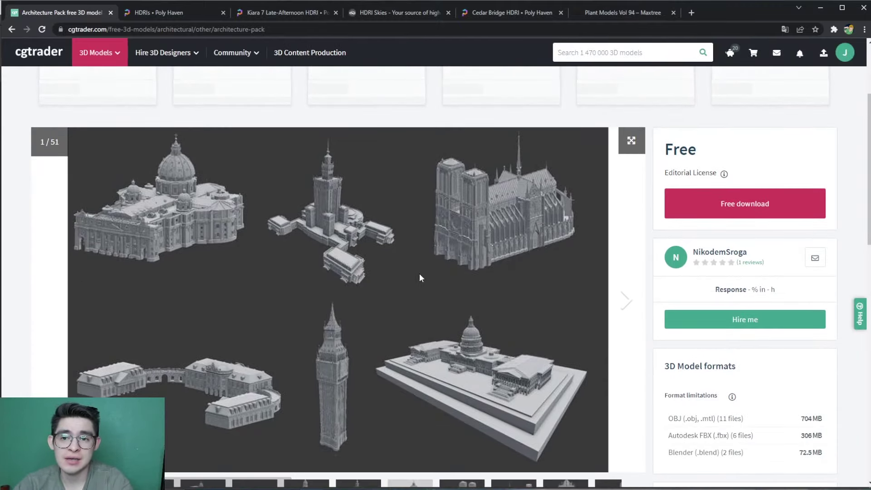
pyautogui.scroll(-3, 419, 276)
pyautogui.scroll(3, 420, 277)
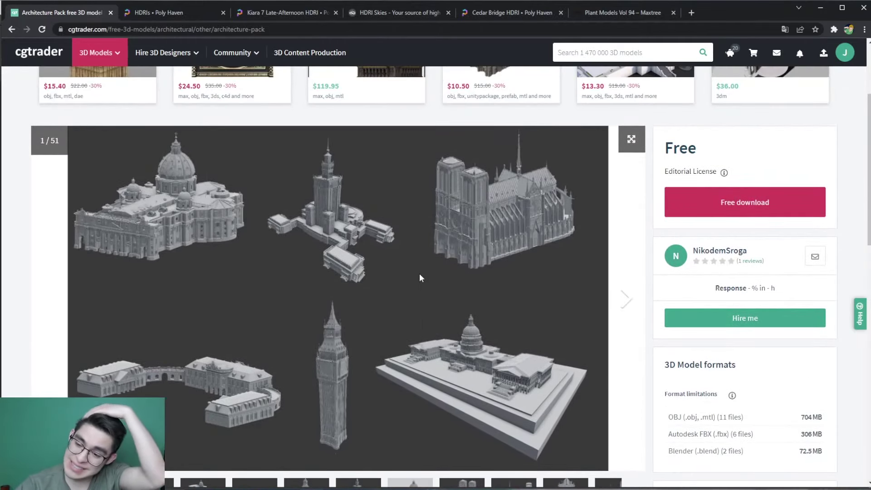
pyautogui.scroll(-1, 418, 271)
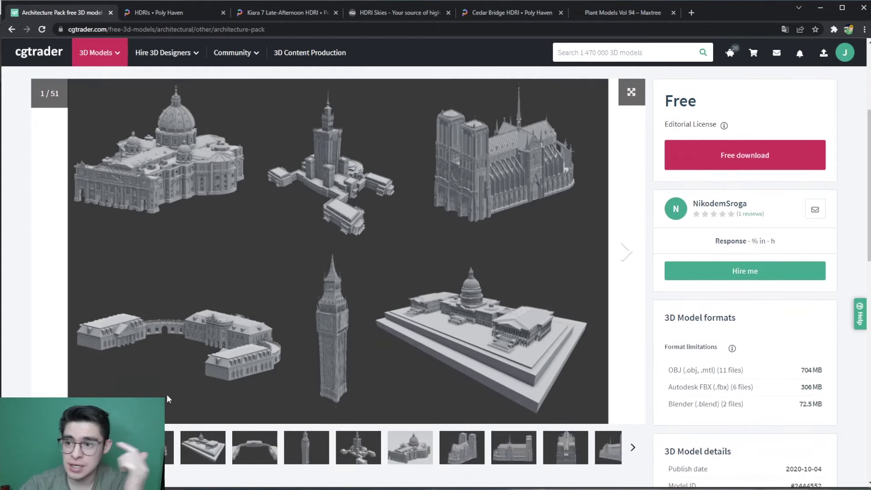
# - Browse the pack's gallery images: Capitol, palace, Big Ben, St Peter's and Notre-Dame views
pyautogui.press('Right')
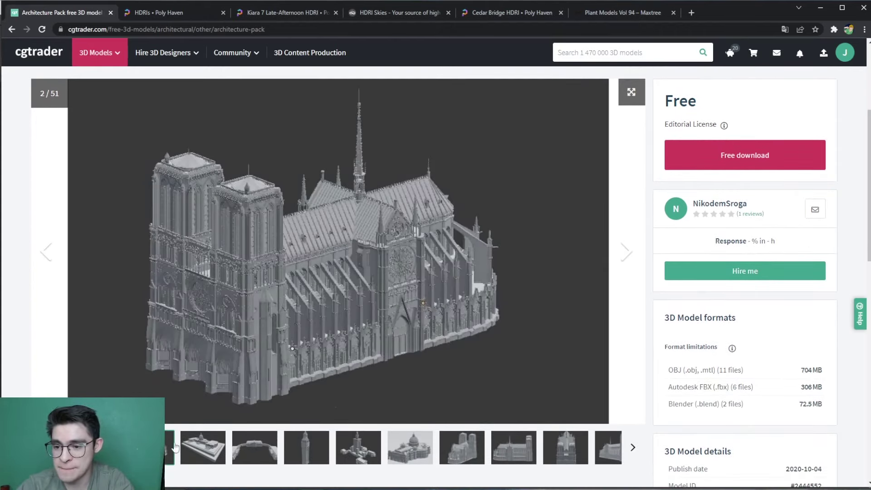
pyautogui.click(203, 449)
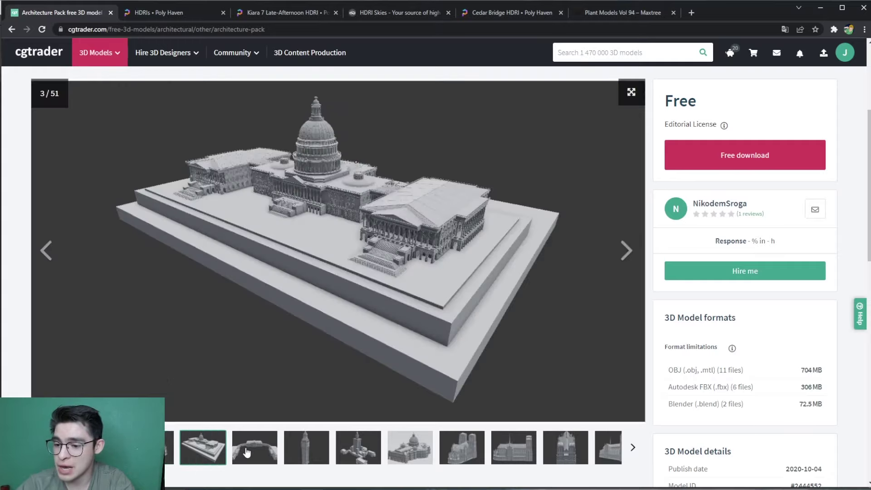
pyautogui.click(247, 451)
pyautogui.click(312, 448)
pyautogui.click(361, 449)
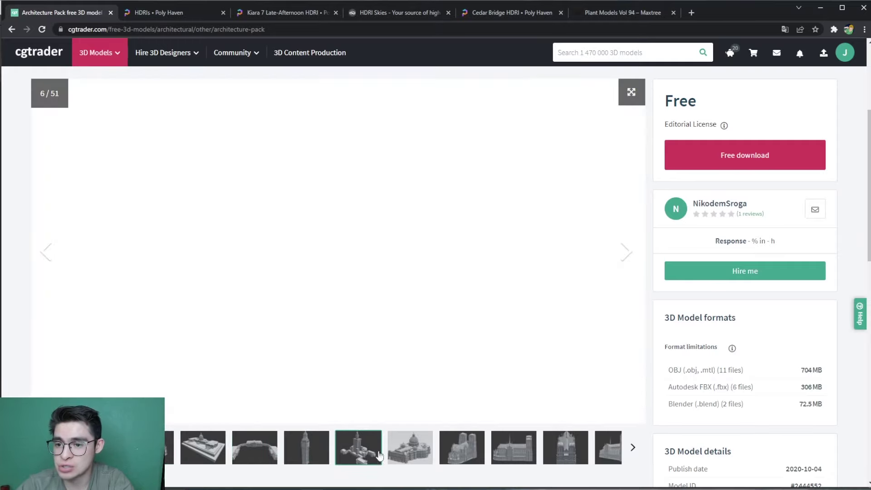
pyautogui.click(410, 449)
pyautogui.click(467, 449)
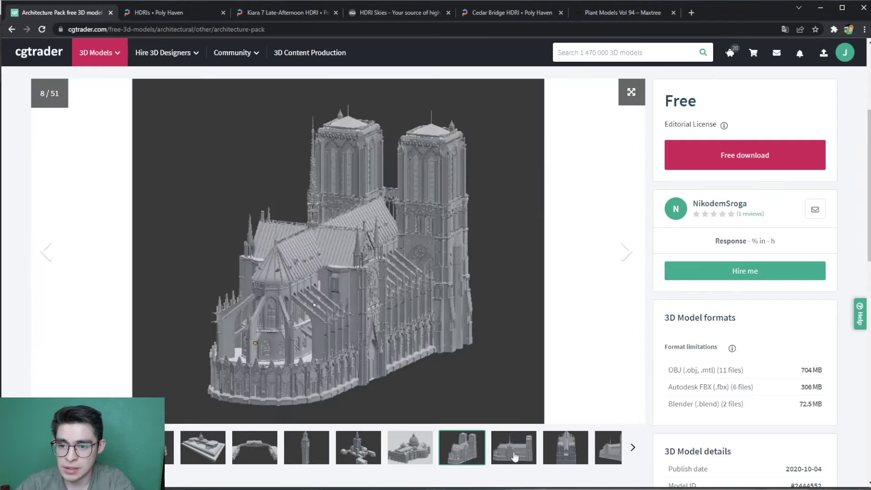
pyautogui.click(514, 454)
pyautogui.click(568, 453)
pyautogui.click(608, 450)
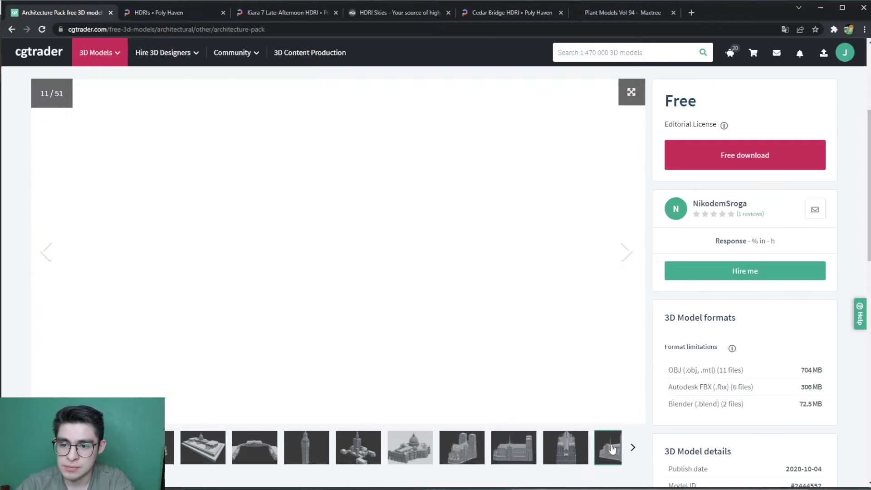
# - View a gallery image fullscreen, close it, and clear the selection back in 3ds Max
pyautogui.click(638, 93)
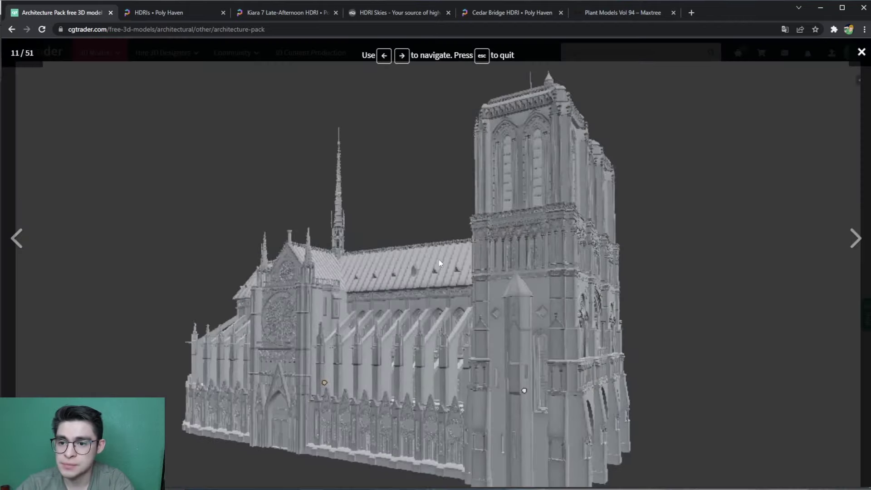
pyautogui.click(861, 53)
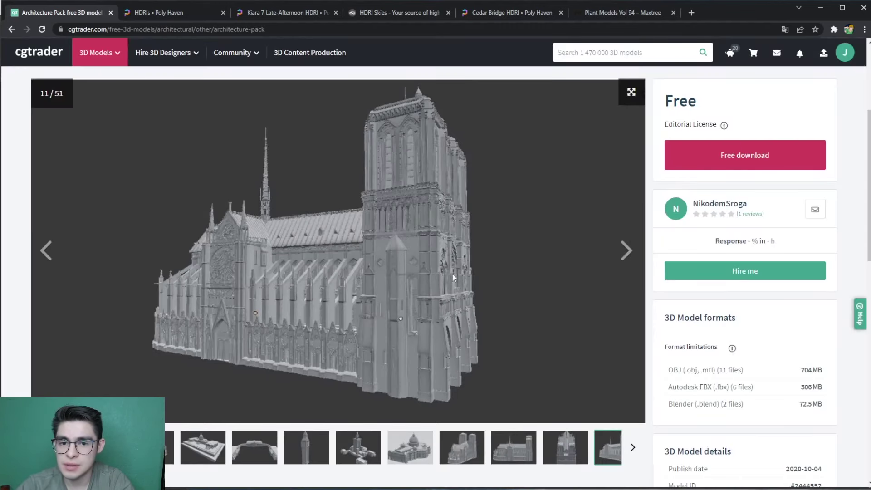
pyautogui.click(820, 8)
pyautogui.click(285, 361)
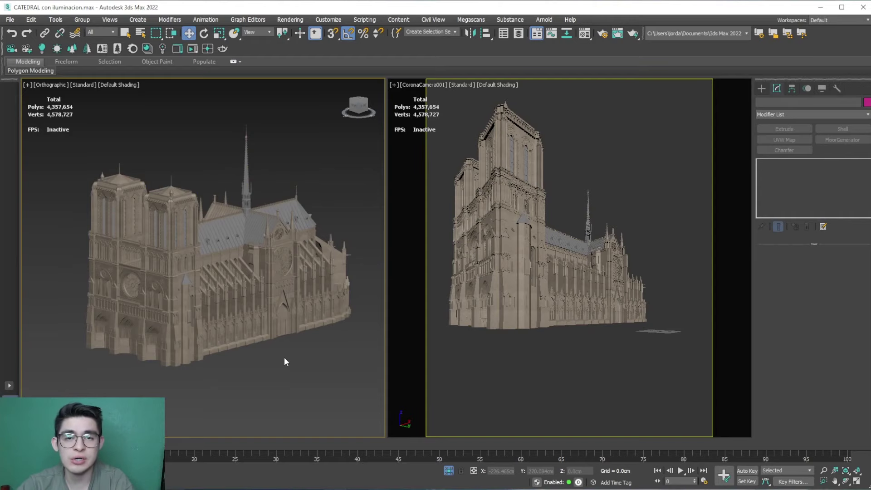
# - Select and deselect the isolated cathedral and zoom around the view
pyautogui.click(232, 324)
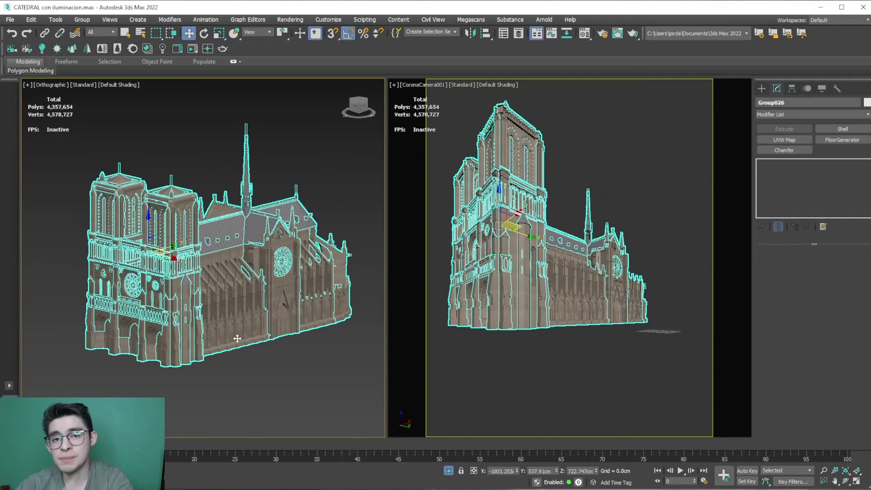
pyautogui.click(267, 358)
pyautogui.scroll(5, 192, 333)
pyautogui.scroll(3, 192, 334)
pyautogui.scroll(3, 192, 333)
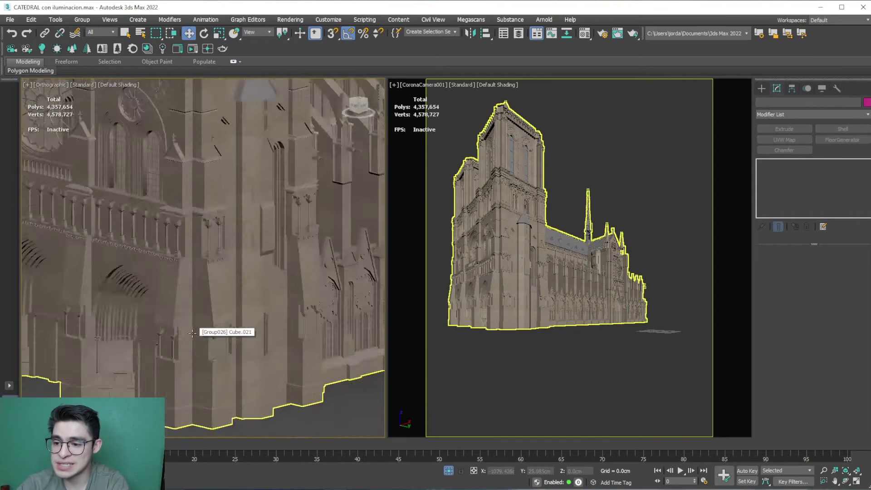
pyautogui.scroll(-4, 192, 334)
pyautogui.scroll(-3, 278, 350)
pyautogui.scroll(-2, 278, 350)
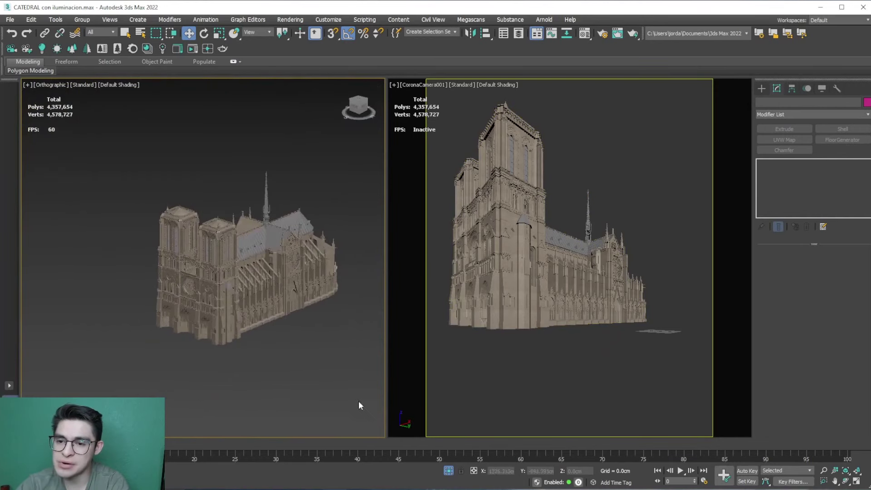
# - End isolation to show the full street scene, pan the top view, then bring up the Corona render
pyautogui.click(448, 471)
pyautogui.click(193, 315)
pyautogui.scroll(-2, 193, 315)
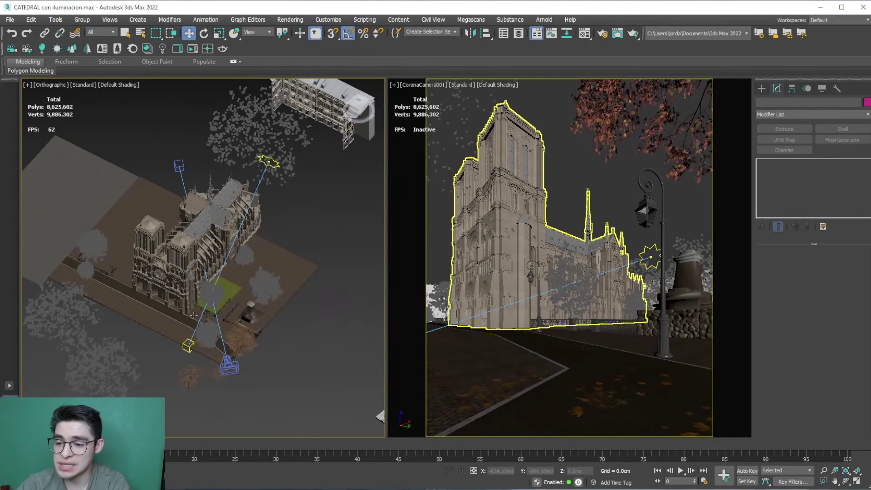
pyautogui.moveTo(193, 316); pyautogui.dragTo(198, 254, button='middle')
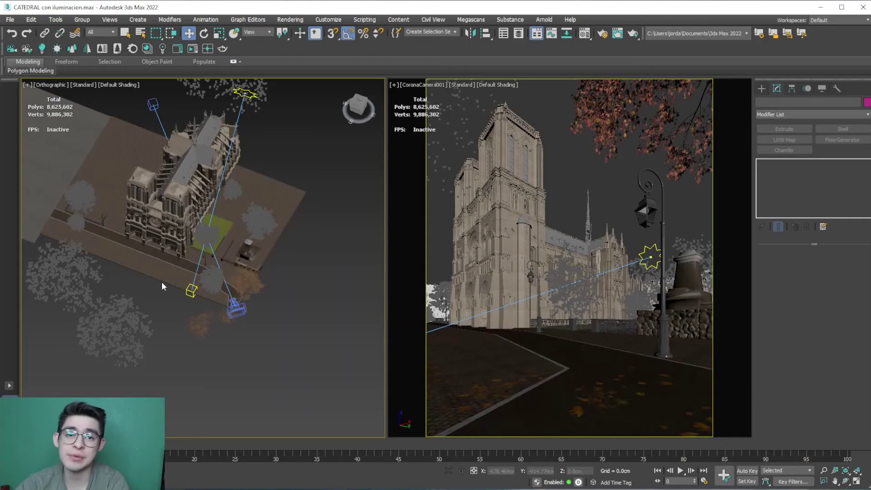
pyautogui.scroll(4, 164, 282)
pyautogui.scroll(3, 190, 281)
pyautogui.scroll(3, 218, 279)
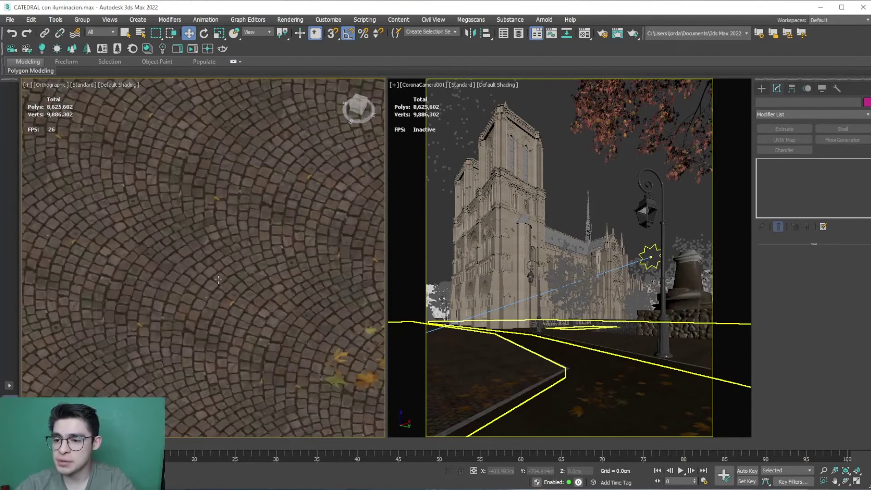
pyautogui.scroll(-2, 224, 279)
pyautogui.scroll(-2, 234, 279)
pyautogui.scroll(-1, 245, 277)
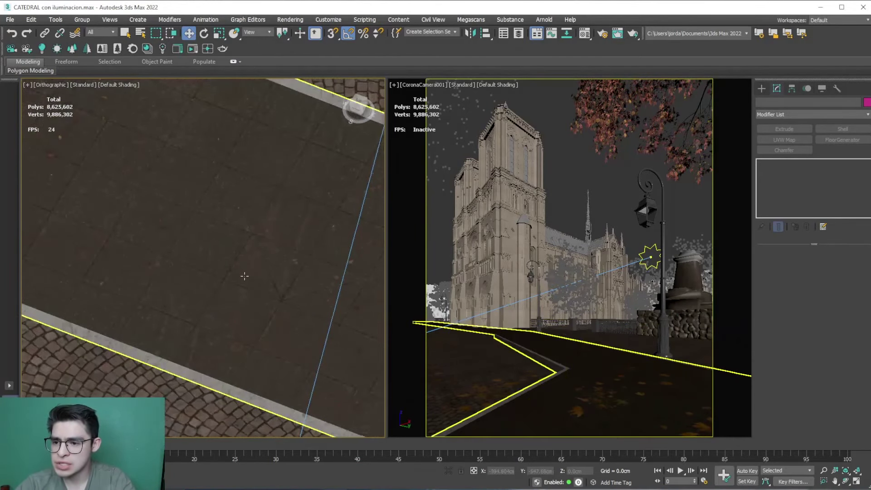
pyautogui.scroll(-2, 248, 278)
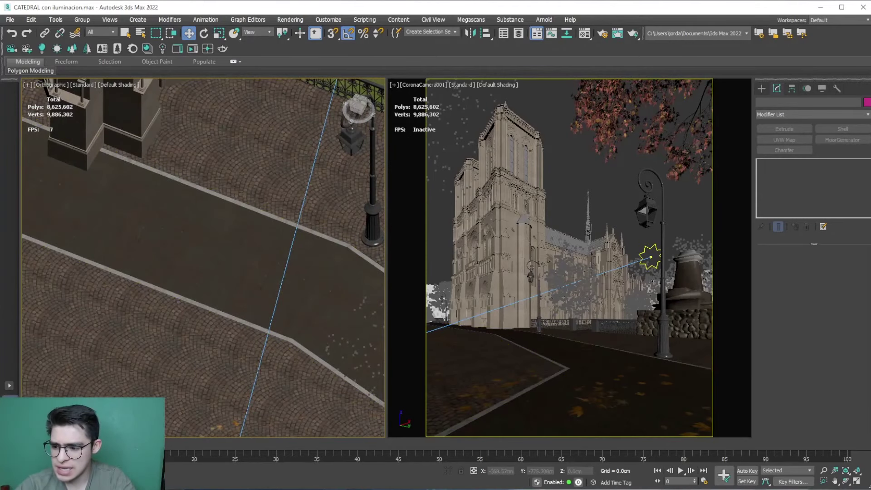
pyautogui.hotkey('alt', 'Tab')
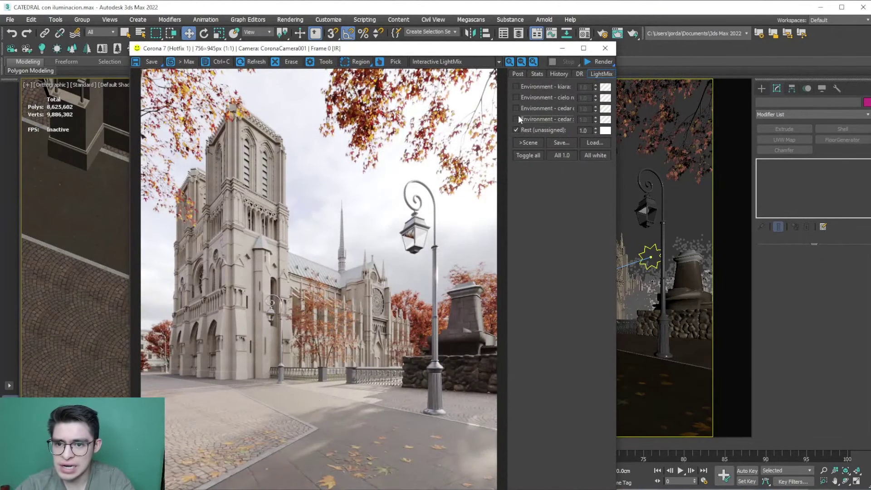
# - Enable the Environment - cielo LightMix light, minimize the frame buffer, and position Quixel Bridge
pyautogui.click(515, 97)
pyautogui.moveTo(484, 50)
pyautogui.mouseDown()
pyautogui.moveTo(633, 44)
pyautogui.moveTo(681, 15)
pyautogui.mouseUp()
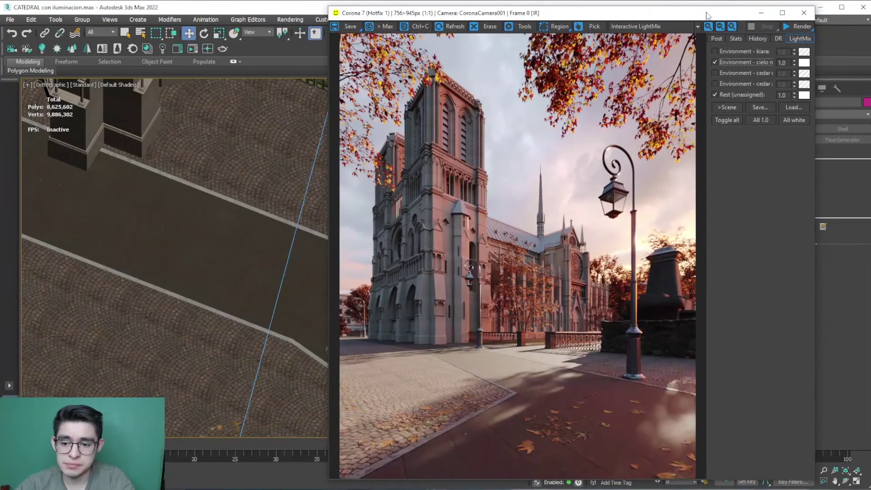
pyautogui.click(761, 15)
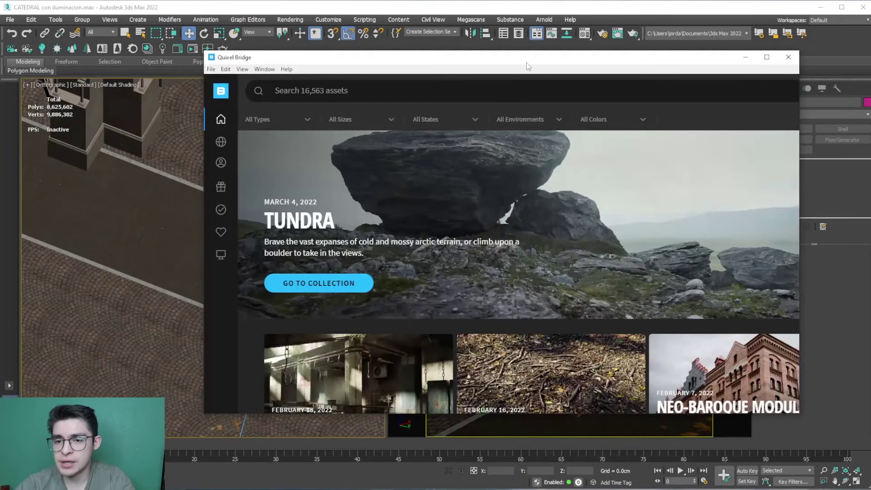
pyautogui.moveTo(527, 63)
pyautogui.mouseDown()
pyautogui.moveTo(548, 67)
pyautogui.moveTo(564, 52)
pyautogui.mouseUp()
# - Show the local Megascans assets filtered to Surfaces and make the Bridge window taller
pyautogui.click(256, 245)
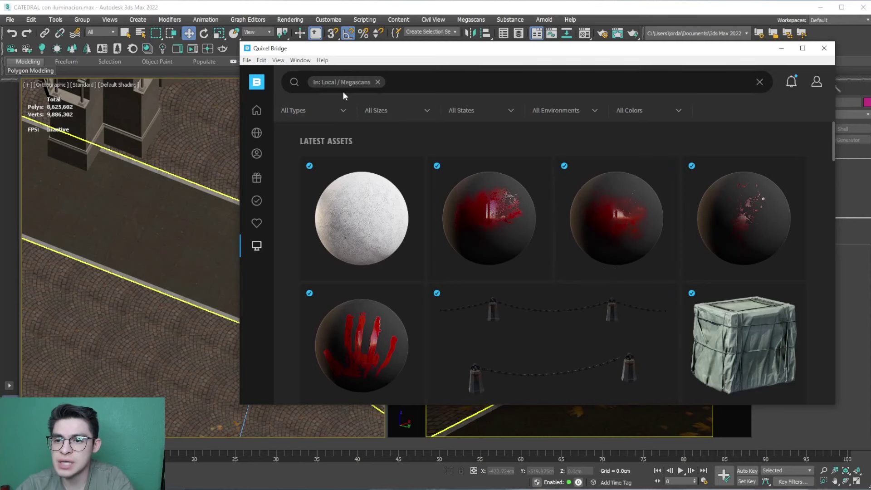
pyautogui.click(339, 119)
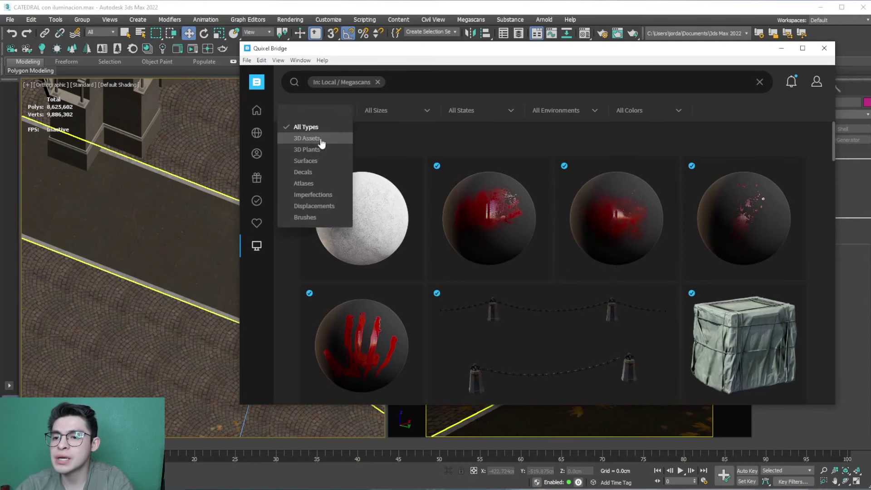
pyautogui.click(304, 162)
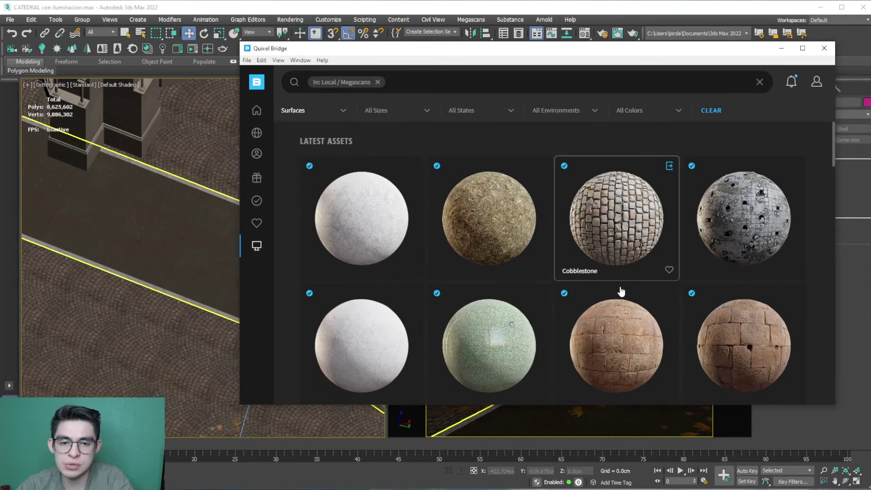
pyautogui.scroll(-3, 621, 291)
pyautogui.scroll(-4, 626, 295)
pyautogui.scroll(-3, 634, 302)
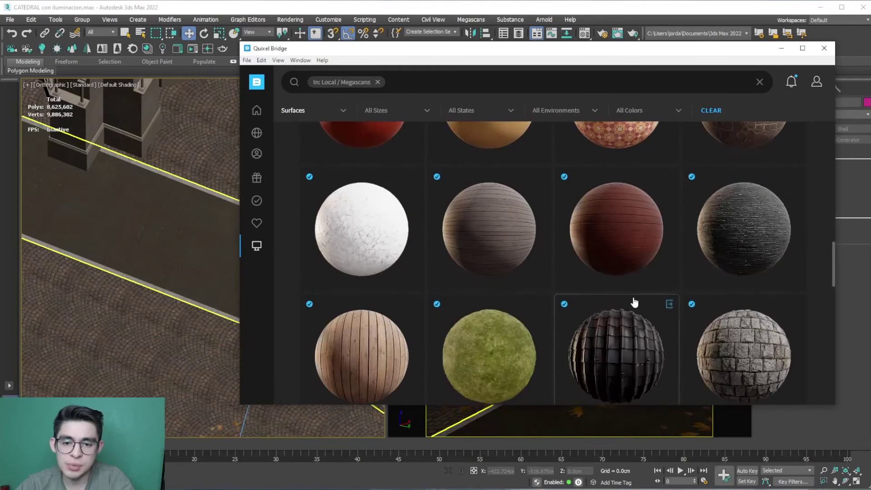
pyautogui.scroll(-3, 634, 302)
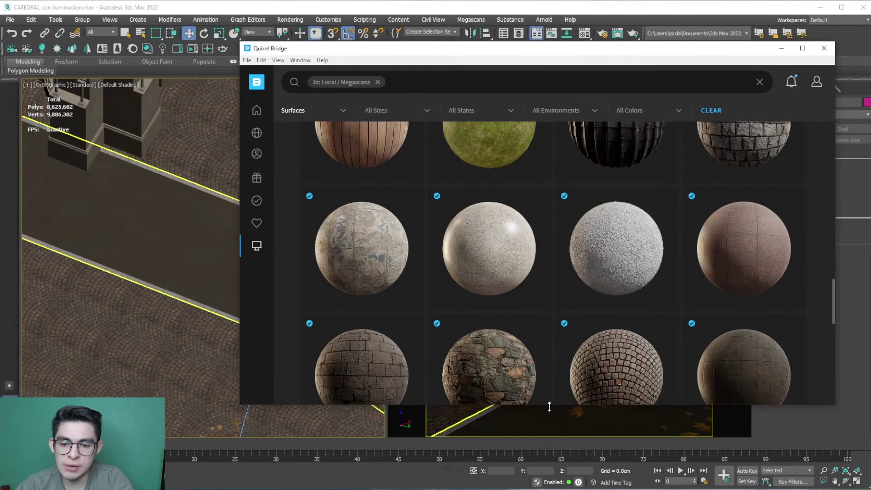
pyautogui.moveTo(549, 405); pyautogui.dragTo(549, 455)
# - Preview the Cobblestone Floor and Dirty Stone Tiles surfaces at full screen
pyautogui.click(598, 394)
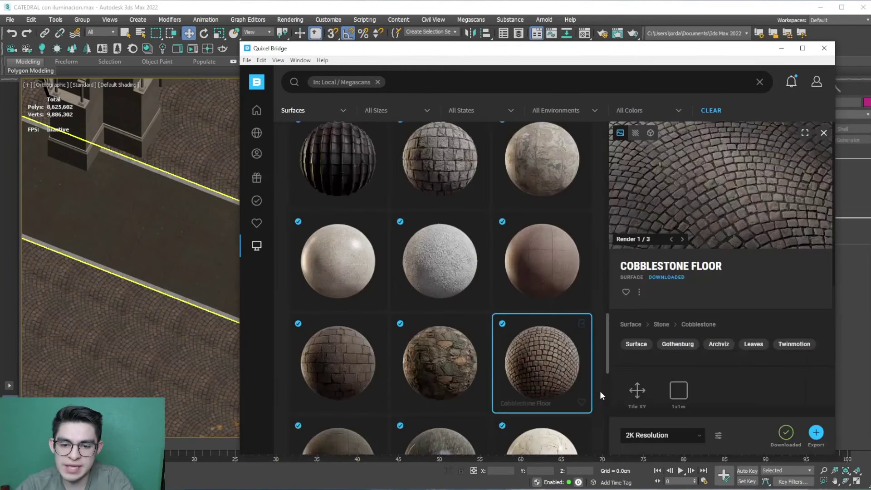
pyautogui.click(804, 133)
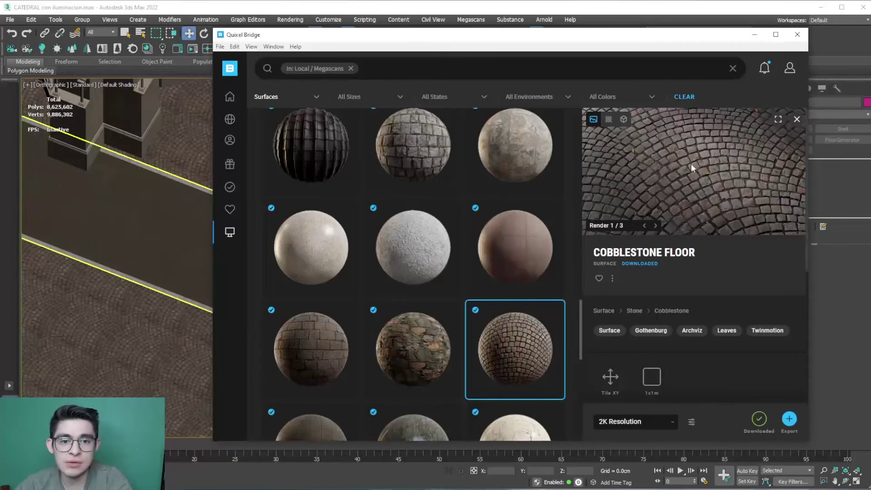
pyautogui.scroll(-2, 484, 334)
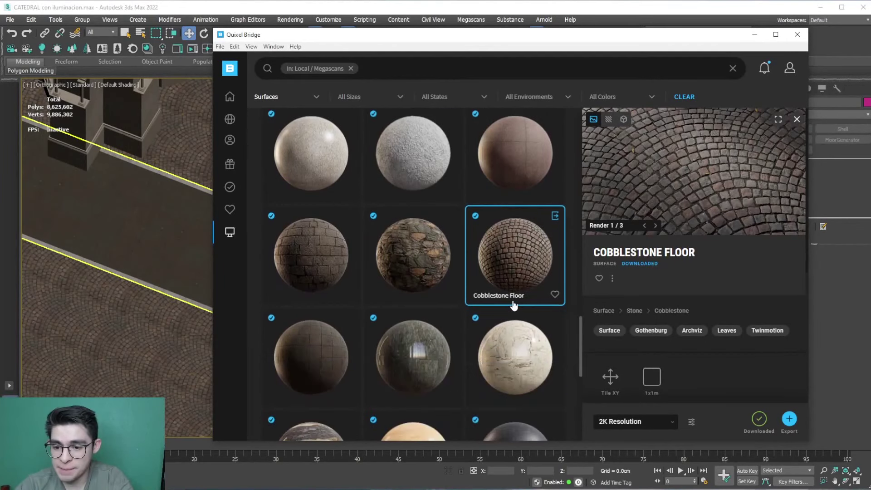
pyautogui.scroll(-3, 512, 305)
pyautogui.click(323, 222)
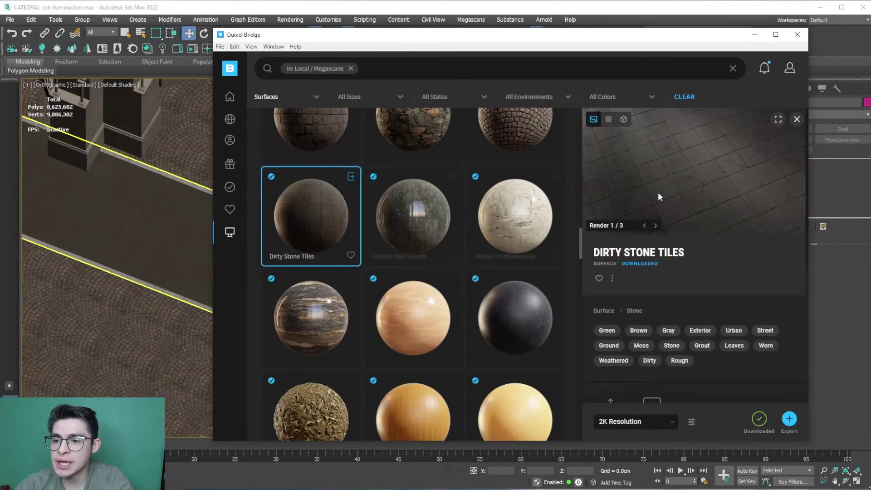
pyautogui.click(779, 120)
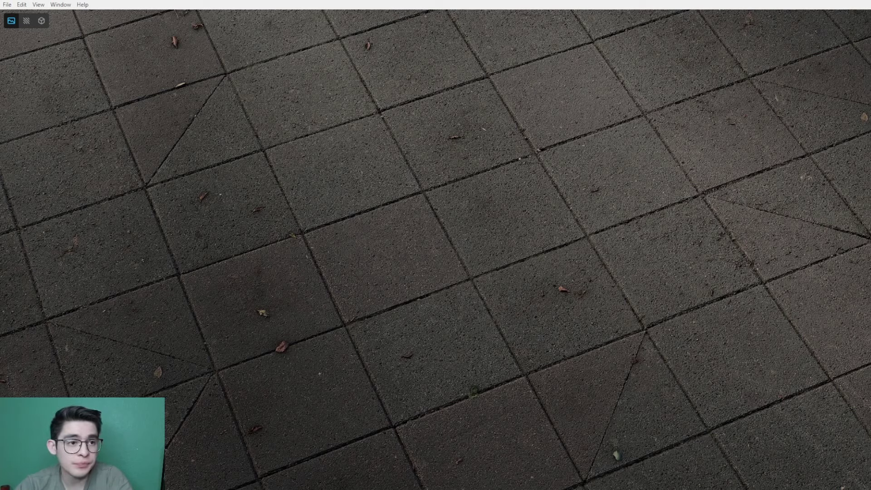
pyautogui.press('Escape')
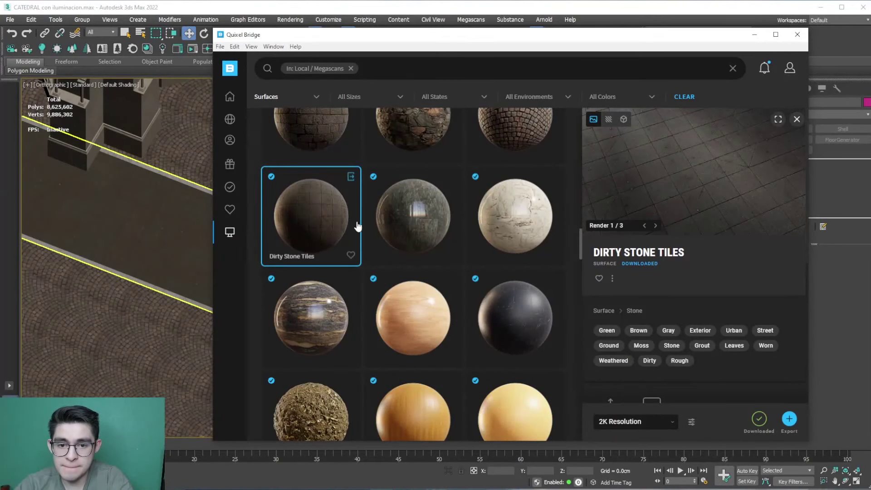
# - Scroll through the Dirty Stone Tiles details and minimize Quixel Bridge
pyautogui.scroll(-3, 422, 296)
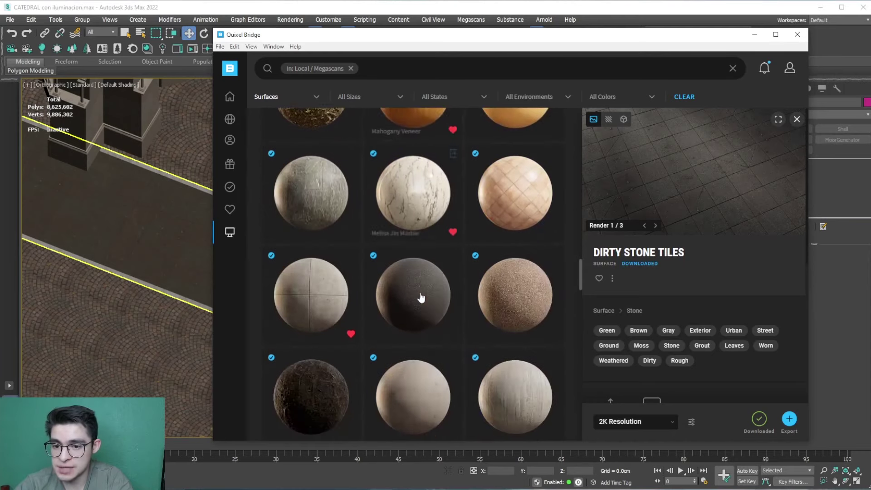
pyautogui.scroll(-2, 421, 296)
pyautogui.scroll(-2, 421, 297)
pyautogui.scroll(-2, 422, 300)
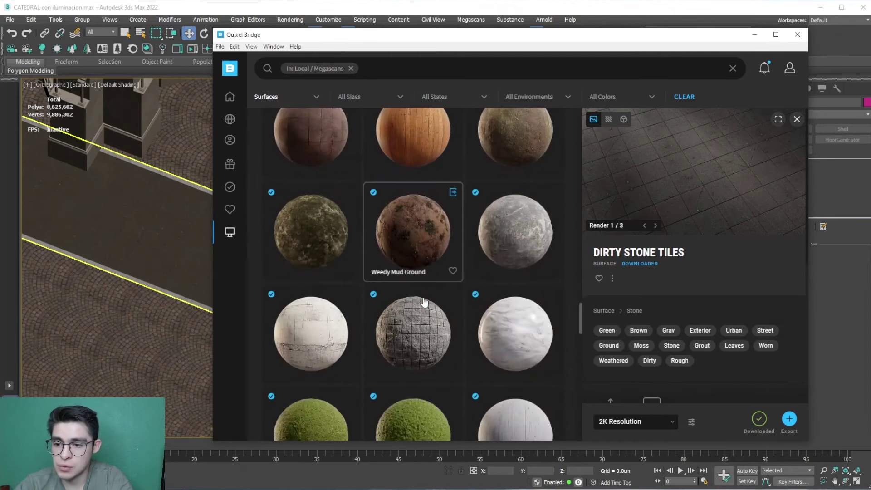
pyautogui.scroll(3, 424, 301)
pyautogui.scroll(3, 424, 301)
pyautogui.scroll(2, 424, 301)
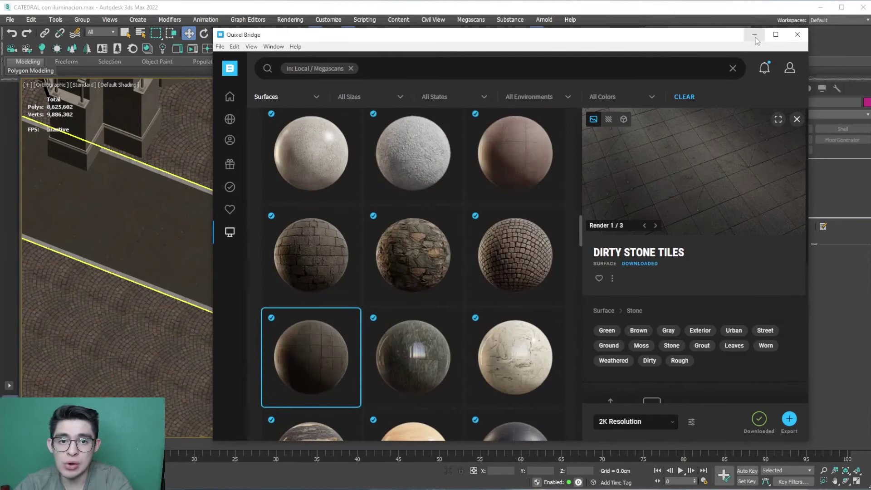
pyautogui.click(754, 35)
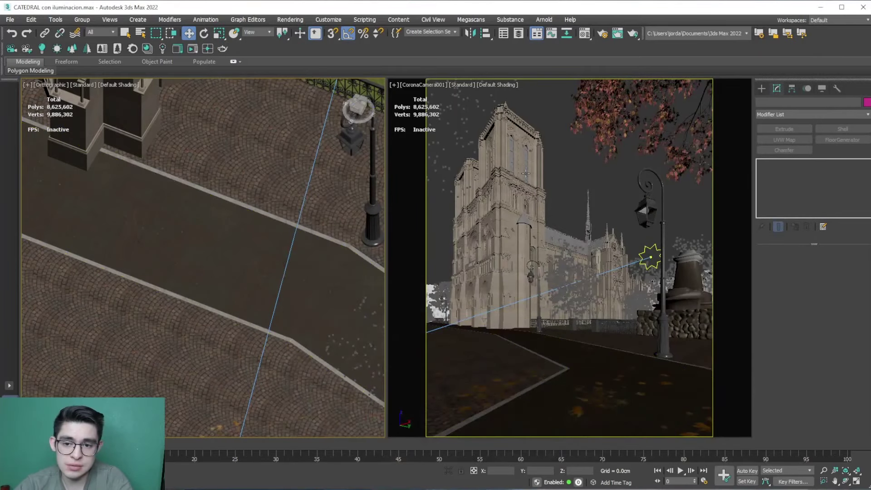
# - Orbit down onto the cathedral square, then select the stone pedestal and orbit around it
pyautogui.scroll(-5, 154, 323)
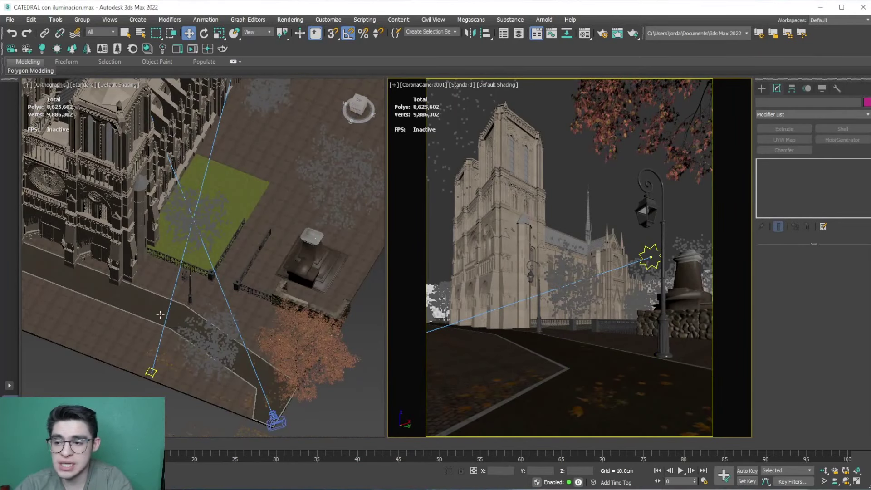
pyautogui.moveTo(160, 314)
pyautogui.keyDown('alt'); pyautogui.mouseDown(button='middle')
pyautogui.moveTo(195, 331)
pyautogui.moveTo(174, 325)
pyautogui.moveTo(192, 330)
pyautogui.moveTo(223, 304)
pyautogui.mouseUp(button='middle'); pyautogui.keyUp('alt')
pyautogui.scroll(4, 226, 300)
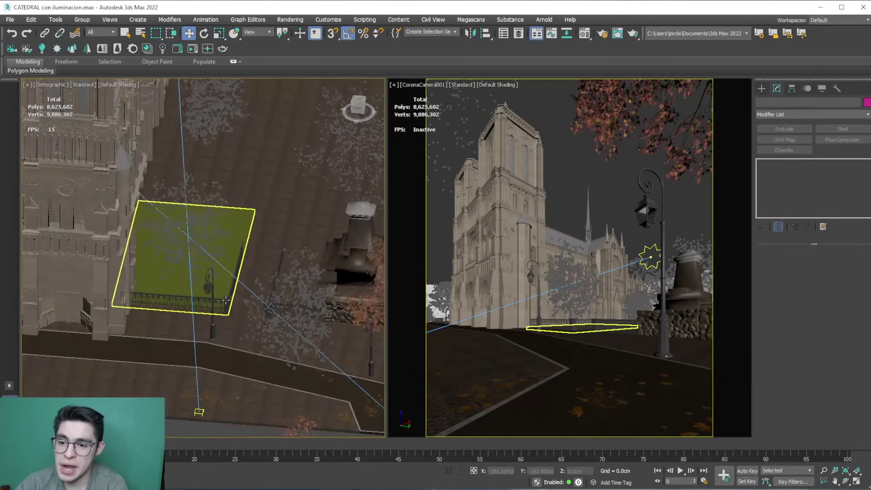
pyautogui.scroll(1, 225, 301)
pyautogui.scroll(2, 188, 262)
pyautogui.scroll(-4, 173, 292)
pyautogui.scroll(5, 186, 284)
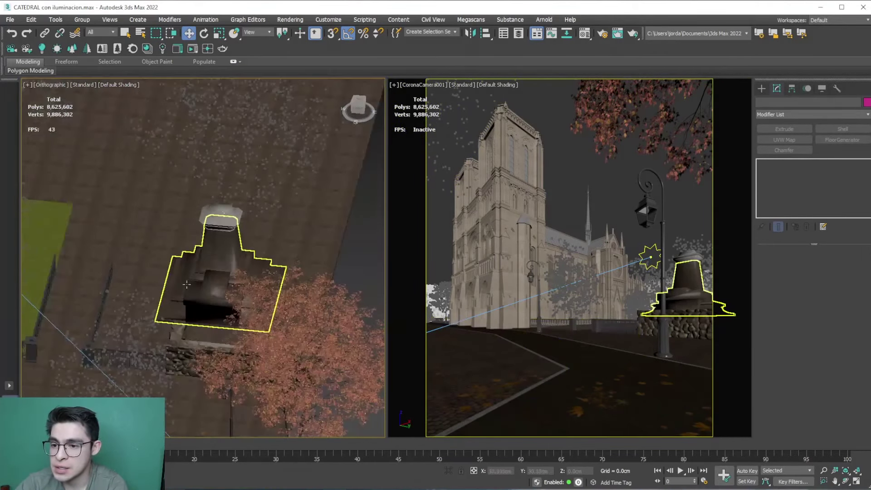
pyautogui.click(187, 284)
pyautogui.moveTo(187, 285)
pyautogui.keyDown('alt'); pyautogui.mouseDown(button='middle')
pyautogui.moveTo(199, 290)
pyautogui.moveTo(194, 296)
pyautogui.moveTo(308, 260)
pyautogui.moveTo(224, 276)
pyautogui.moveTo(245, 270)
pyautogui.moveTo(239, 284)
pyautogui.moveTo(278, 292)
pyautogui.mouseUp(button='middle'); pyautogui.keyUp('alt')
# - Check the pedestal's and stone wall's modifier stacks, then open the Quixel Bridge library
pyautogui.click(562, 213)
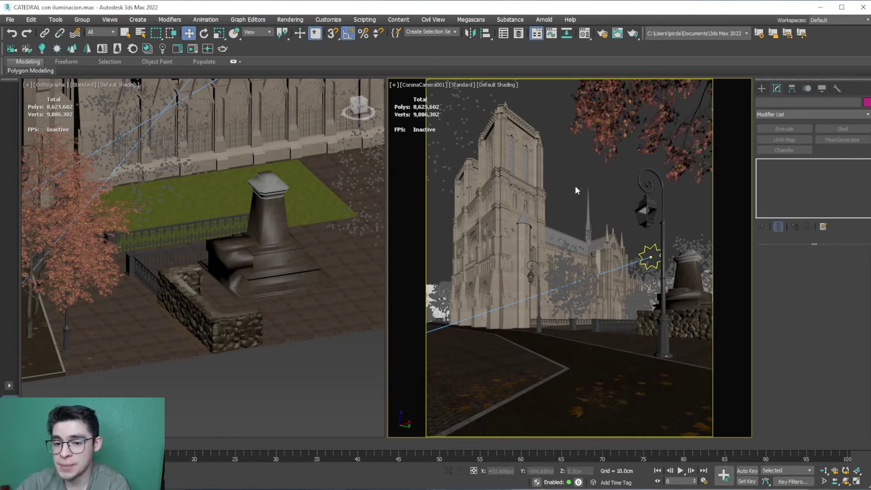
pyautogui.click(685, 297)
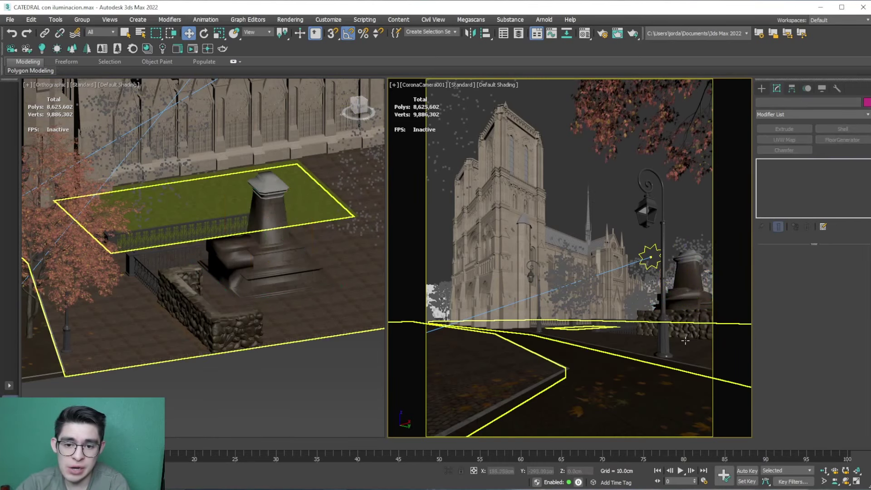
pyautogui.click(682, 321)
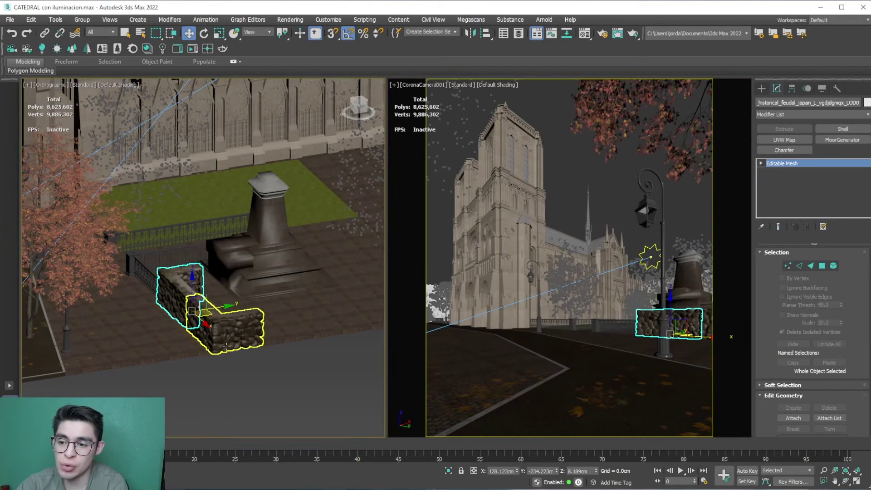
pyautogui.scroll(-3, 262, 350)
pyautogui.click(263, 349)
pyautogui.scroll(-5, 443, 252)
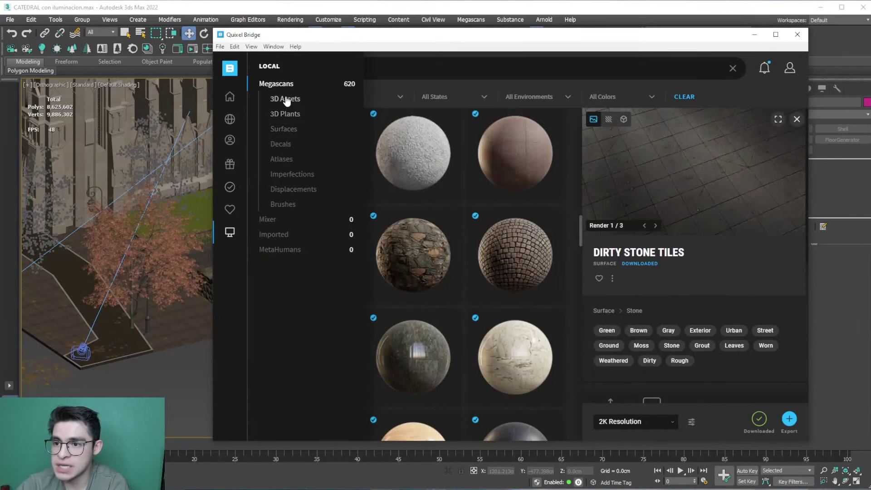
# - Browse local 3D Assets in Bridge, preview Japanese Stone Corner Wall, then minimize Bridge
pyautogui.click(286, 99)
pyautogui.scroll(-2, 431, 305)
pyautogui.scroll(-5, 443, 344)
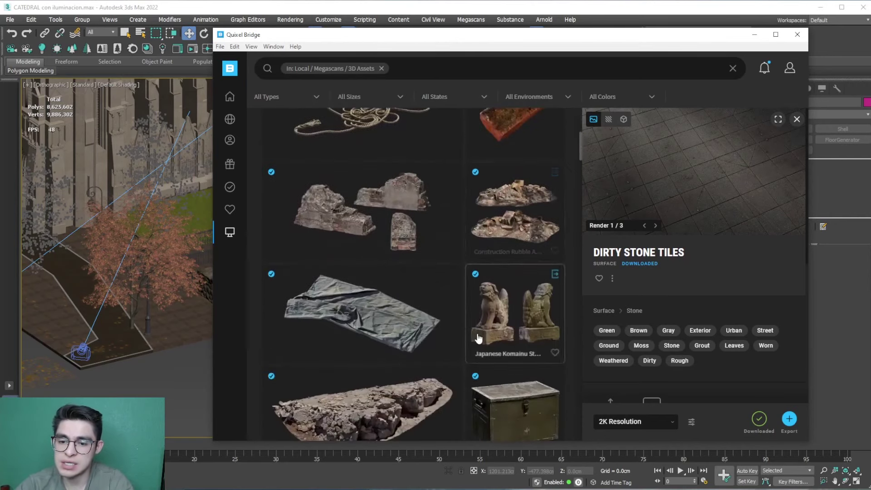
pyautogui.scroll(-5, 444, 336)
pyautogui.scroll(-4, 449, 318)
pyautogui.scroll(3, 450, 310)
pyautogui.scroll(2, 408, 295)
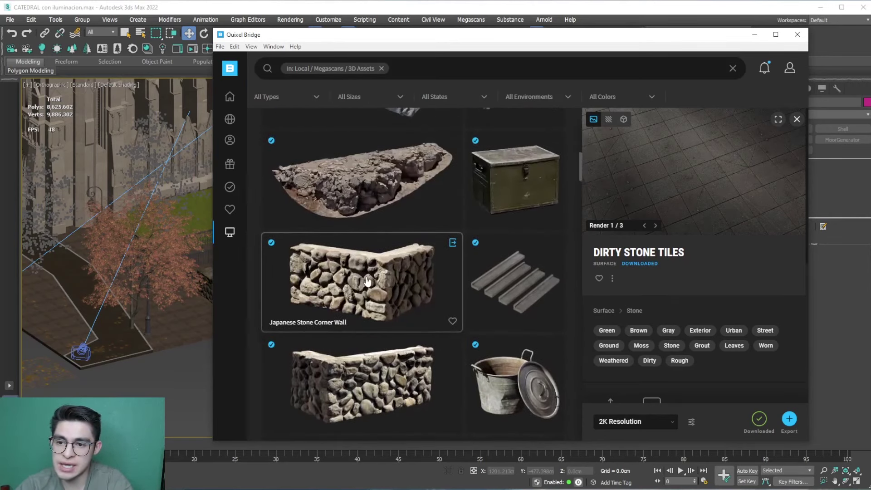
pyautogui.click(365, 279)
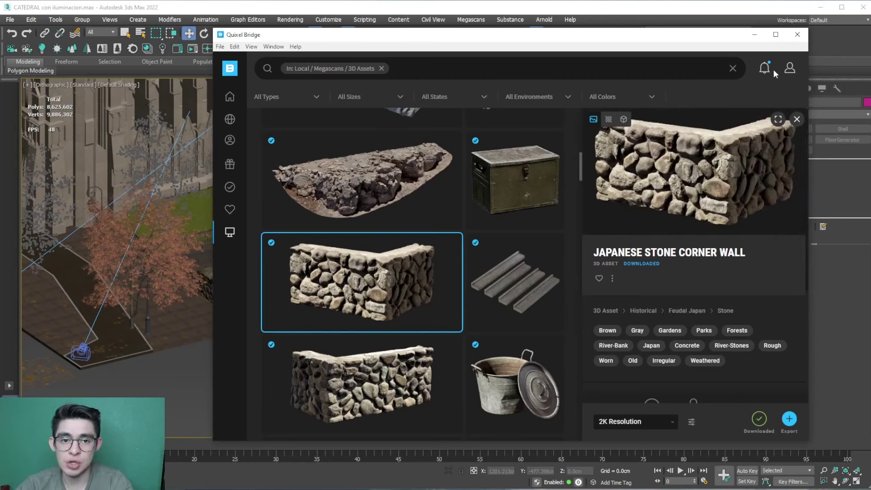
pyautogui.click(754, 40)
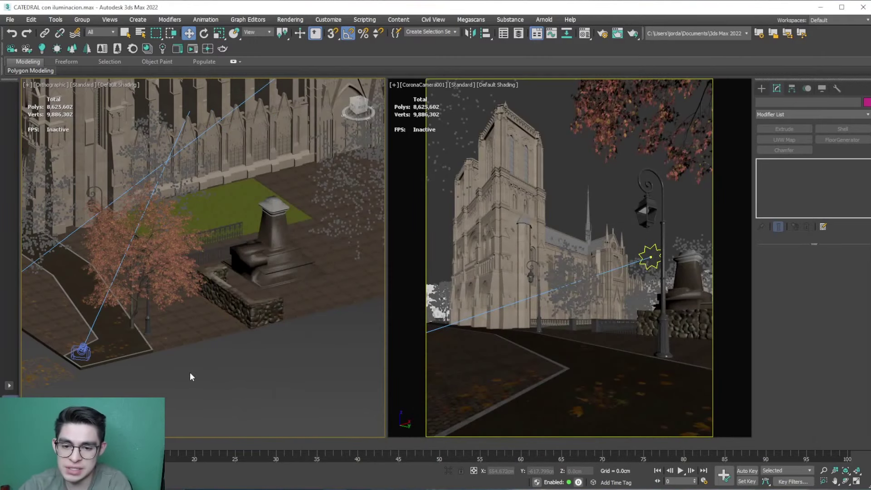
# - Zoom into the lawn, select the street lamp, and orbit around it
pyautogui.scroll(3, 202, 379)
pyautogui.scroll(3, 208, 375)
pyautogui.scroll(3, 299, 365)
pyautogui.scroll(2, 120, 263)
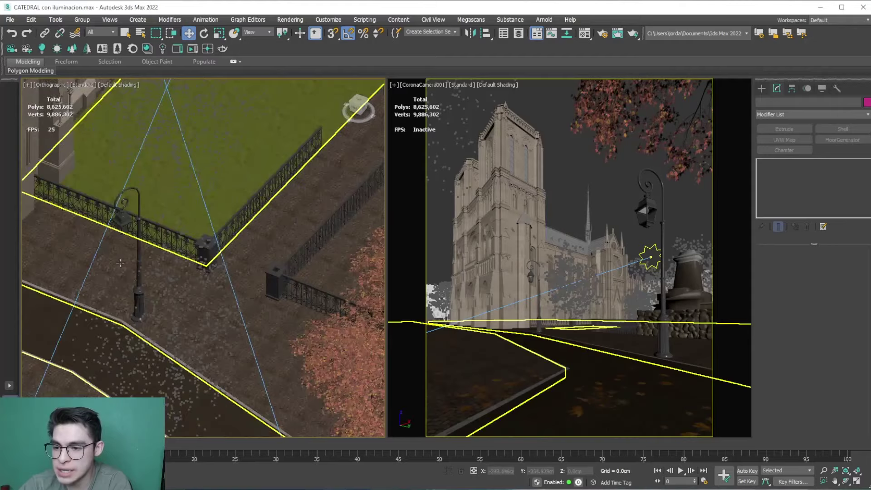
pyautogui.scroll(3, 119, 262)
pyautogui.click(195, 272)
pyautogui.keyDown('alt'); pyautogui.moveTo(195, 272); pyautogui.dragTo(198, 278, button='middle'); pyautogui.keyUp('alt')
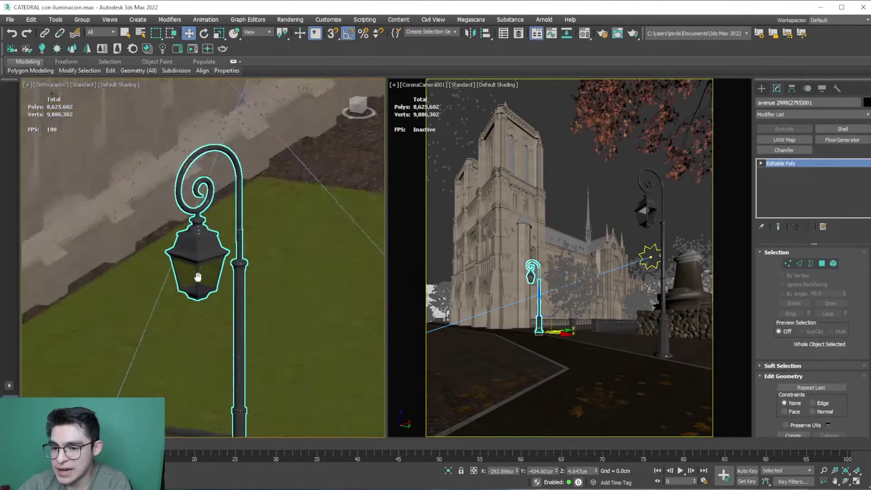
# - Zoom back out, select the tree beside the street, then clear the selection
pyautogui.scroll(-2, 198, 278)
pyautogui.scroll(-3, 204, 284)
pyautogui.scroll(-3, 218, 295)
pyautogui.scroll(-2, 226, 304)
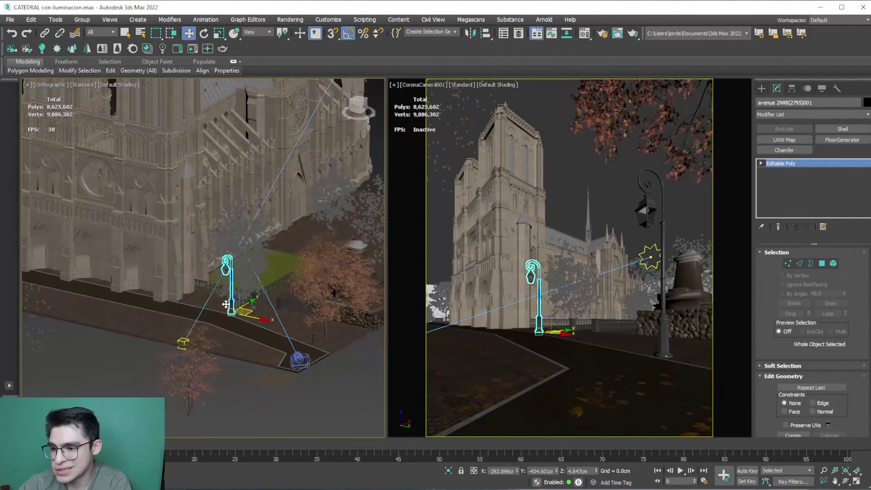
pyautogui.scroll(-2, 226, 304)
pyautogui.scroll(-2, 223, 338)
pyautogui.click(224, 356)
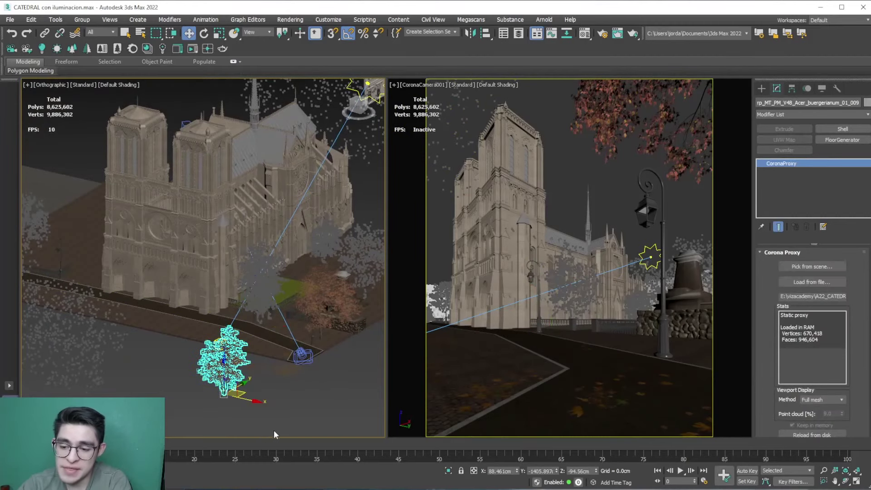
pyautogui.click(273, 429)
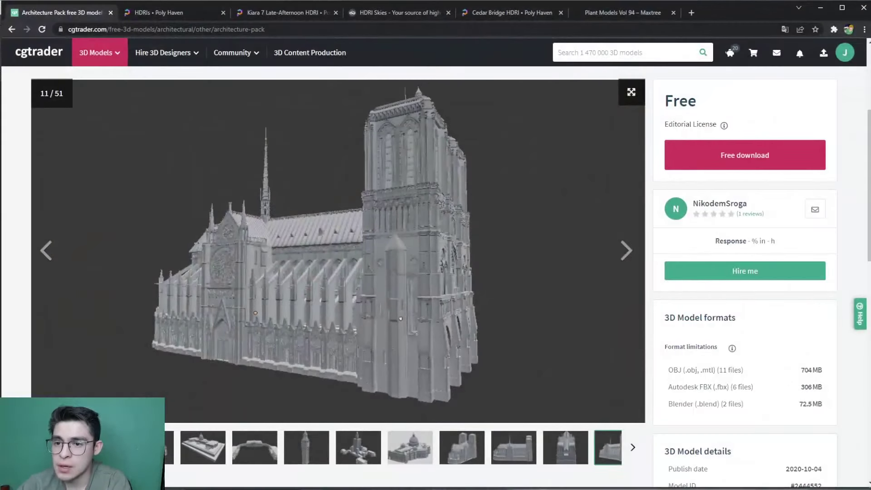
# - Load 3dsky in a new tab, review the Roger Pradier (Avenue 3) lamp page, then minimize Chrome
pyautogui.click(691, 13)
pyautogui.write('3dsky')
pyautogui.press('Return')
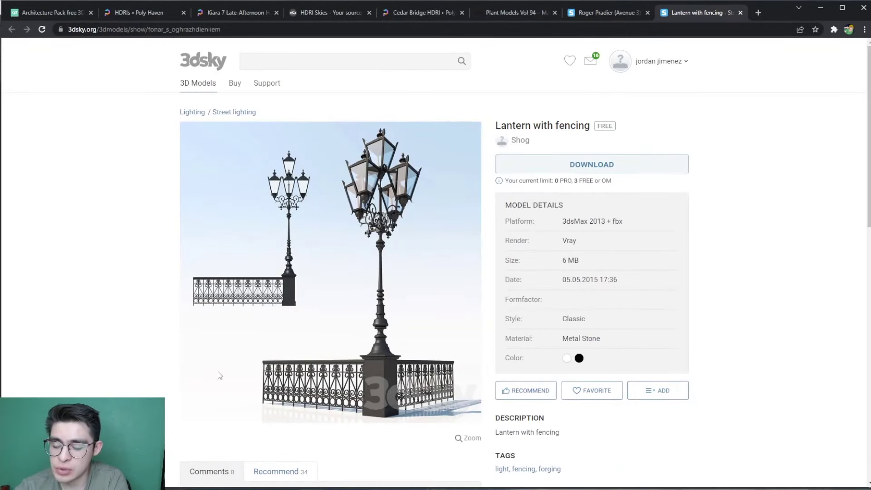
pyautogui.click(621, 18)
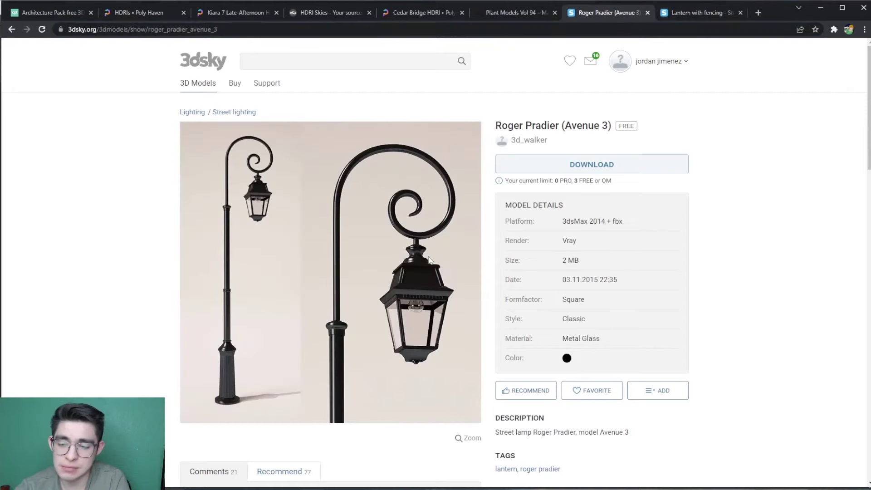
pyautogui.click(815, 13)
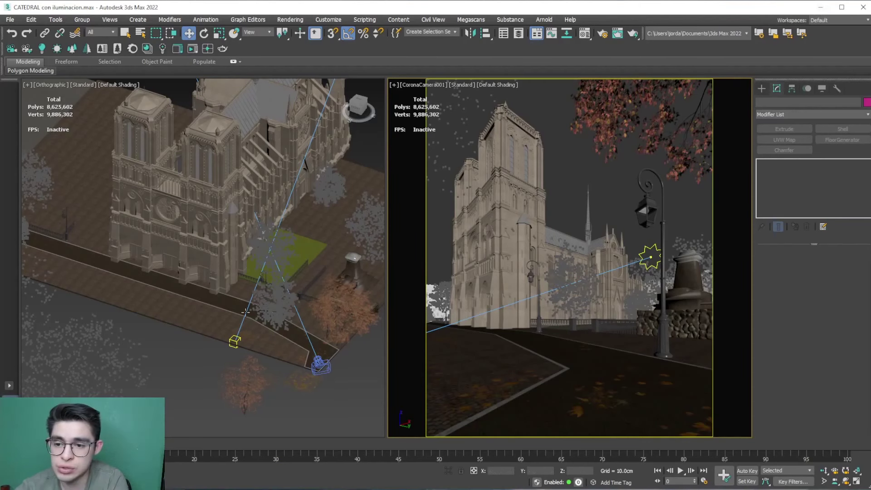
# - Zoom and pan the Orthographic overview along the cathedral street
pyautogui.scroll(5, 246, 312)
pyautogui.scroll(-5, 272, 267)
pyautogui.moveTo(272, 267); pyautogui.dragTo(332, 306, button='middle')
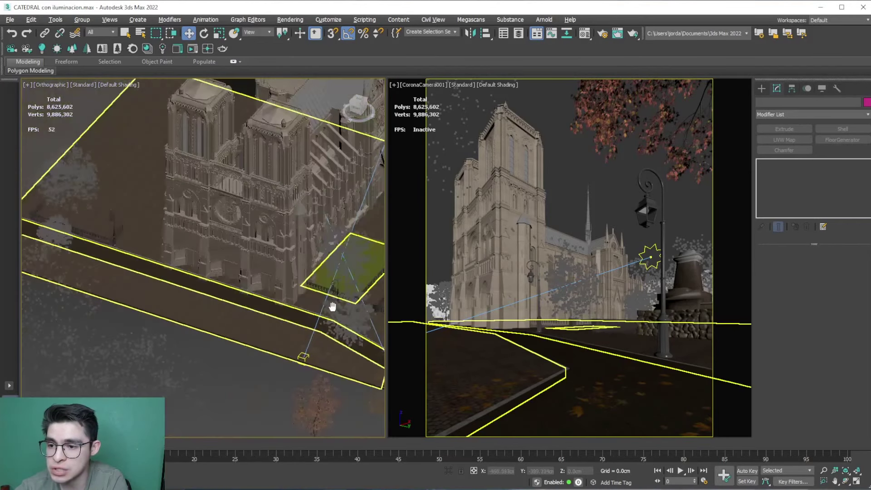
pyautogui.scroll(5, 333, 306)
pyautogui.scroll(-6, 263, 293)
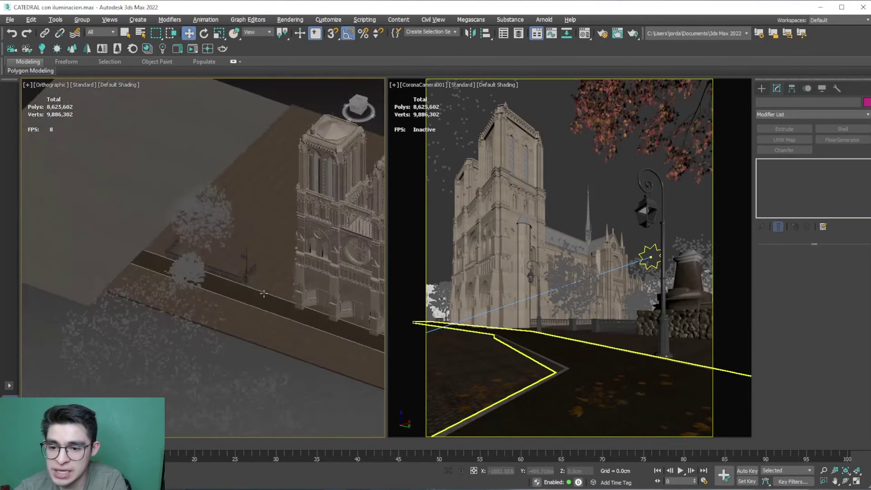
pyautogui.scroll(-5, 264, 293)
pyautogui.scroll(-3, 288, 314)
# - Select the building facade proxy, frame it with Z, and bring Quixel Bridge forward
pyautogui.scroll(2, 248, 323)
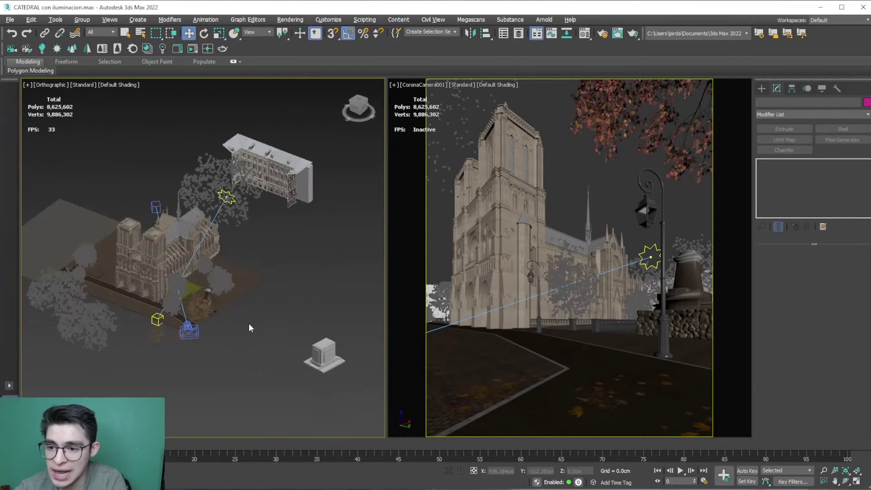
pyautogui.scroll(4, 296, 268)
pyautogui.scroll(-5, 272, 282)
pyautogui.moveTo(272, 281); pyautogui.dragTo(251, 291, button='middle')
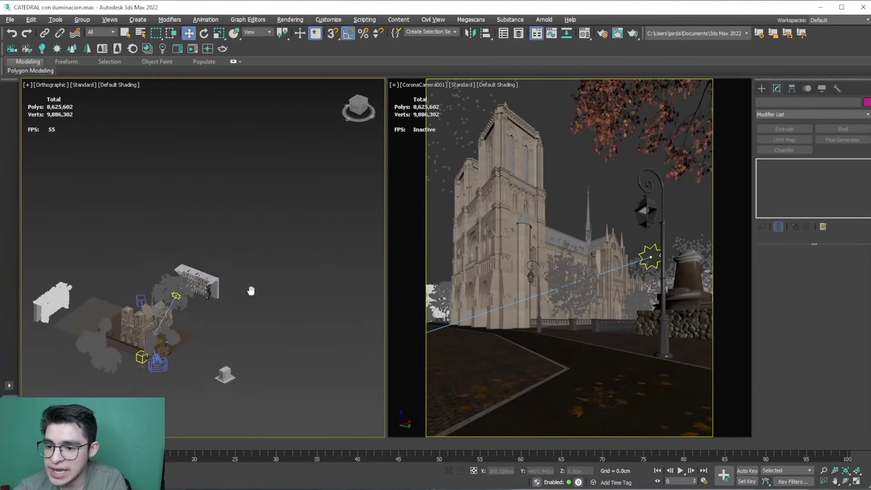
pyautogui.click(202, 284)
pyautogui.press('z')
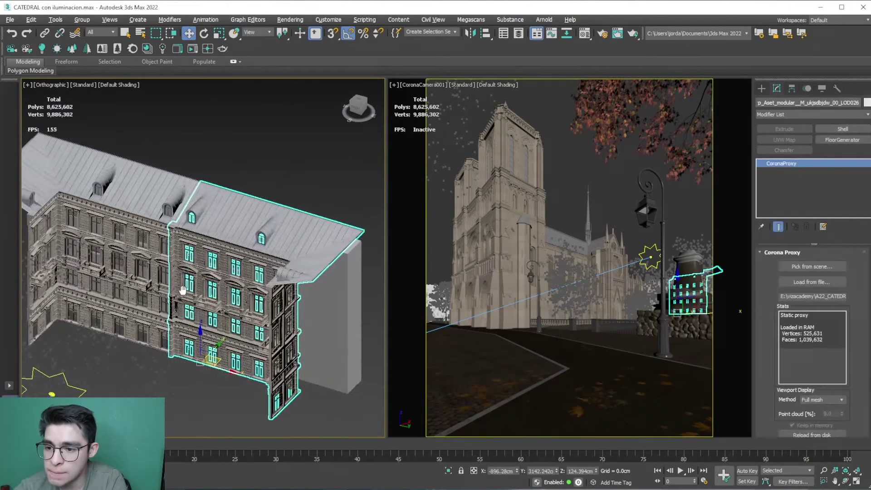
pyautogui.hotkey('alt', 'Tab')
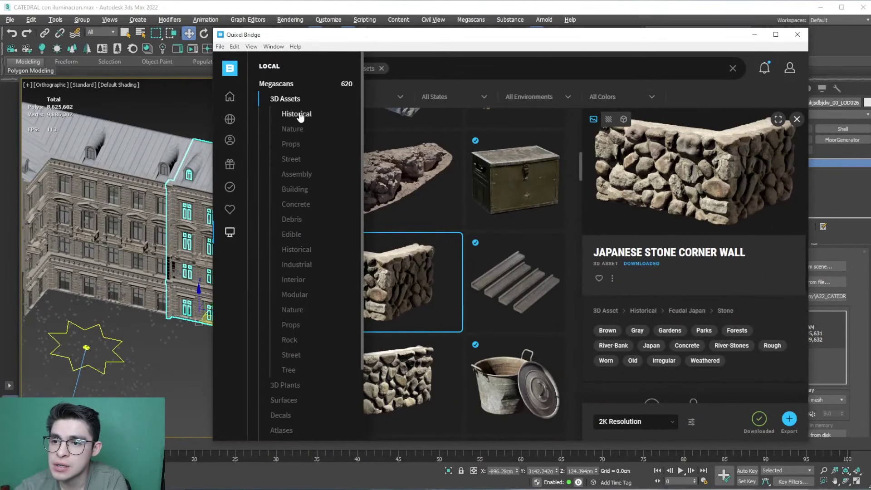
# - Filter local 3D assets to Historical, then Building, and browse the Modular Building 3rd Floor Kit
pyautogui.click(299, 114)
pyautogui.scroll(-5, 471, 286)
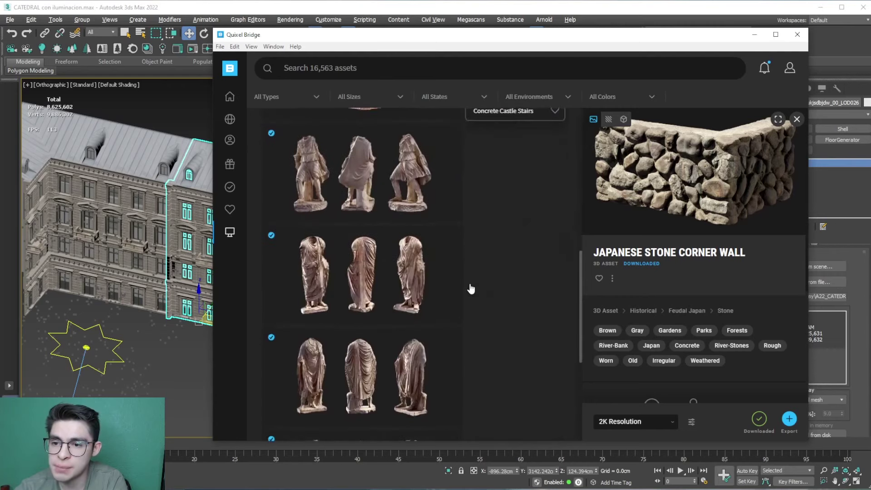
pyautogui.scroll(-2, 471, 289)
pyautogui.scroll(-2, 471, 288)
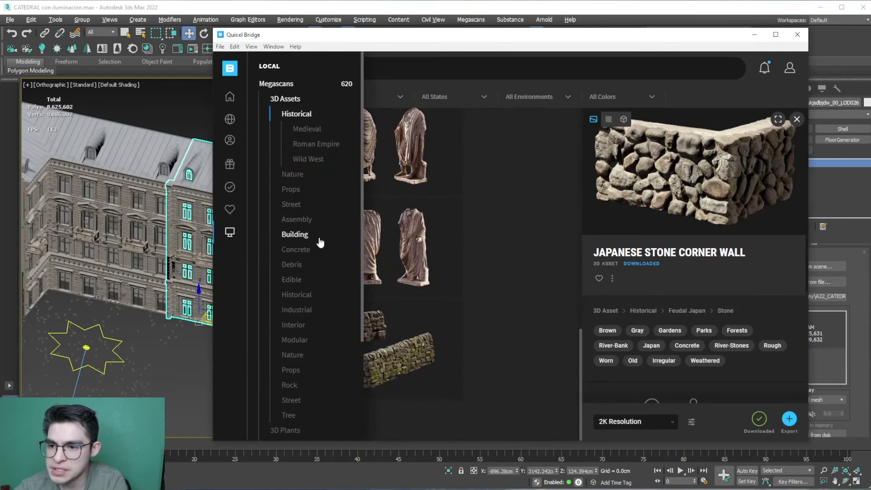
pyautogui.click(295, 235)
pyautogui.click(378, 205)
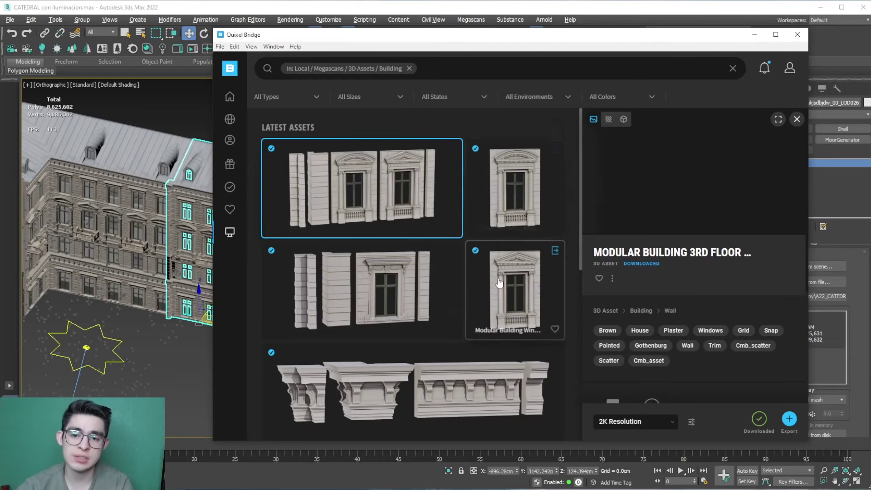
pyautogui.scroll(-2, 499, 283)
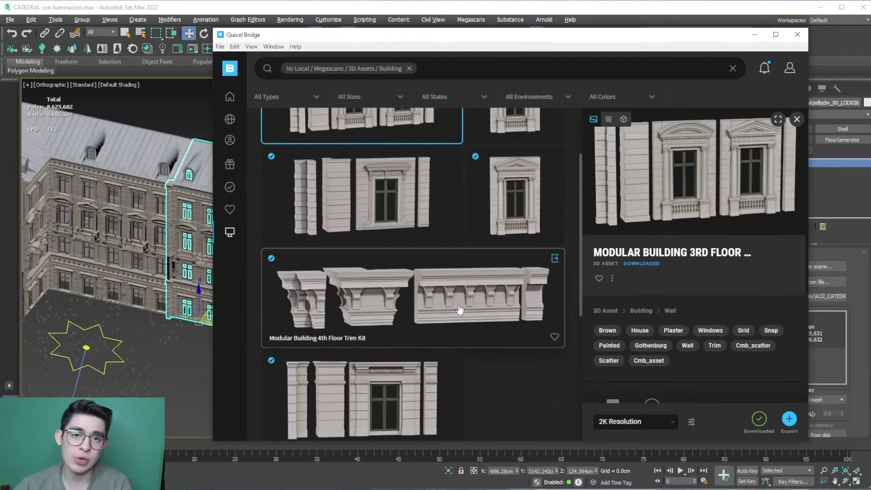
pyautogui.scroll(-2, 457, 315)
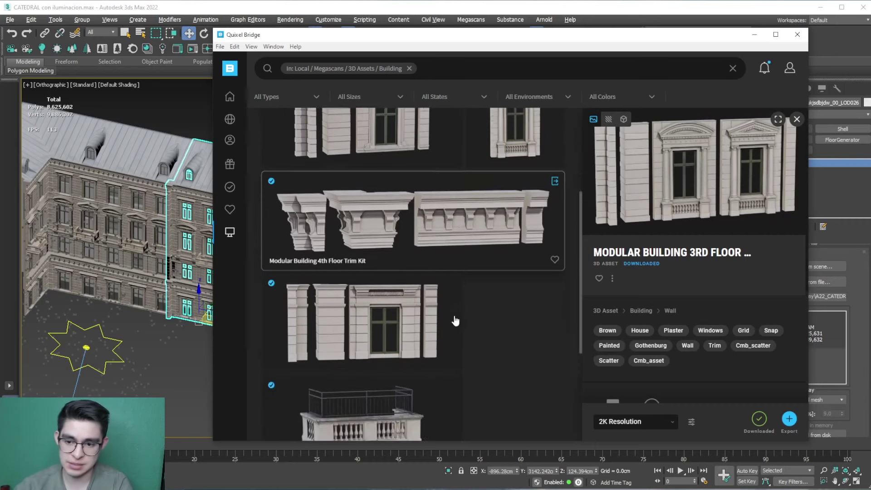
pyautogui.scroll(-3, 453, 322)
# - Back in 3ds Max, select the building's right section, orbit out over the scene, then clear the selection
pyautogui.click(753, 39)
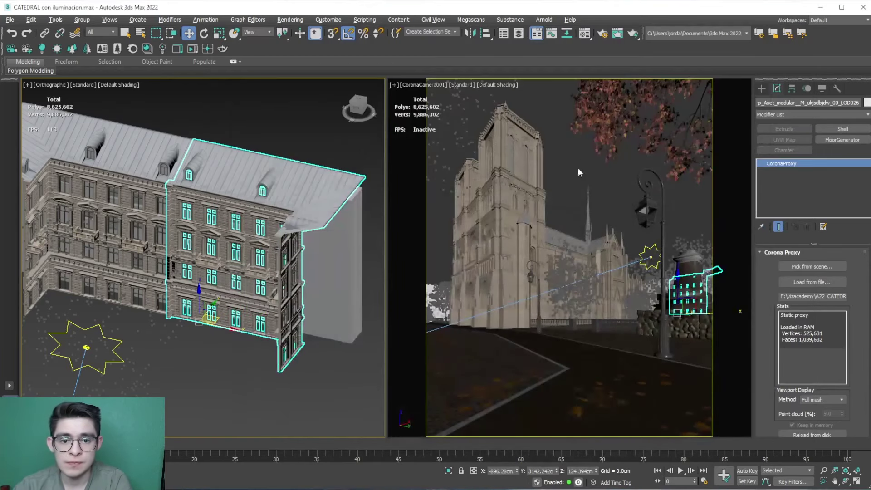
pyautogui.click(581, 162)
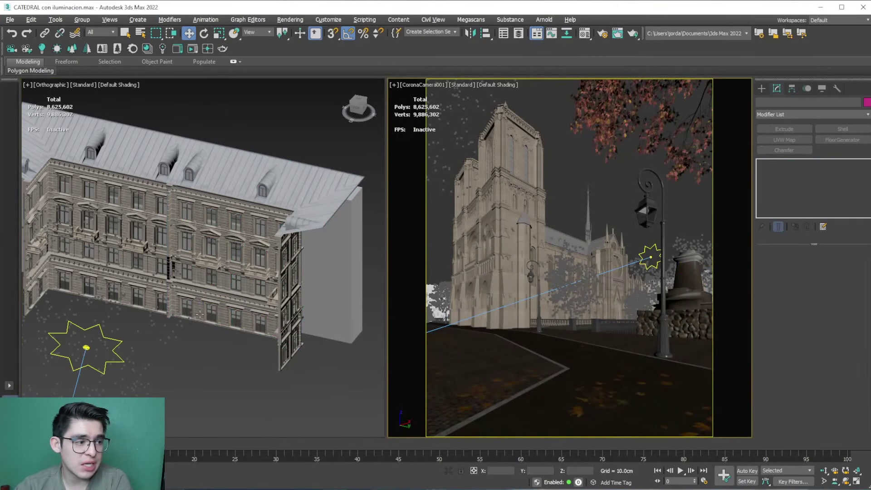
pyautogui.scroll(-5, 200, 314)
pyautogui.scroll(1, 221, 347)
pyautogui.click(222, 331)
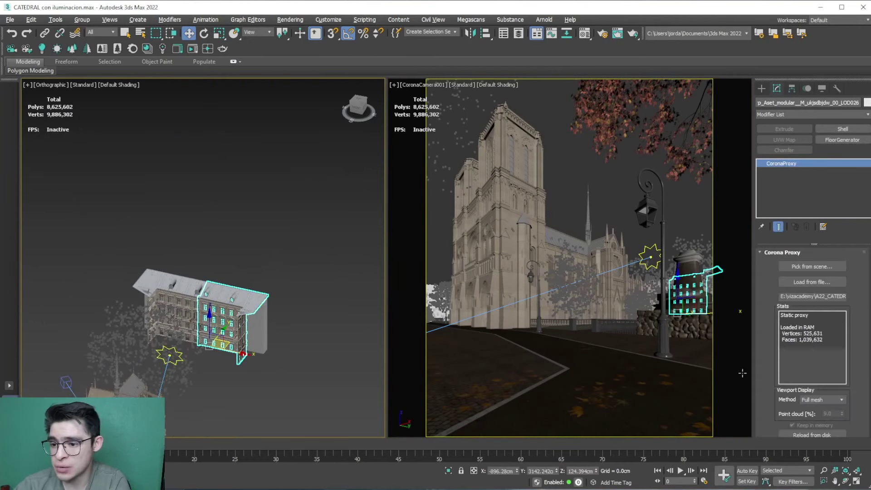
pyautogui.keyDown('alt'); pyautogui.moveTo(200, 272); pyautogui.dragTo(227, 311, button='middle'); pyautogui.keyUp('alt')
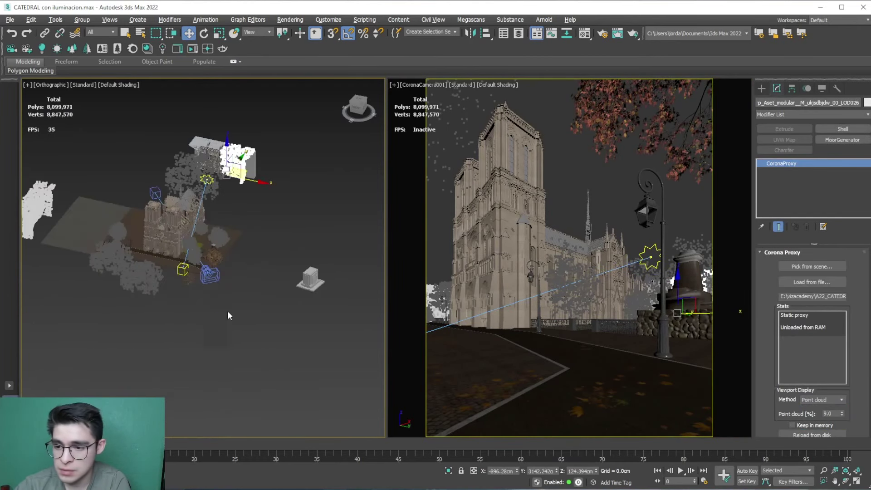
pyautogui.press('Delete')
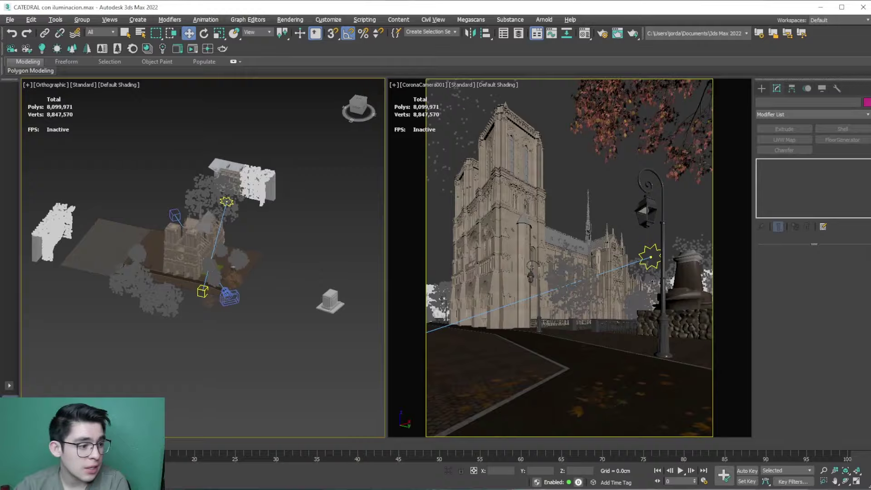